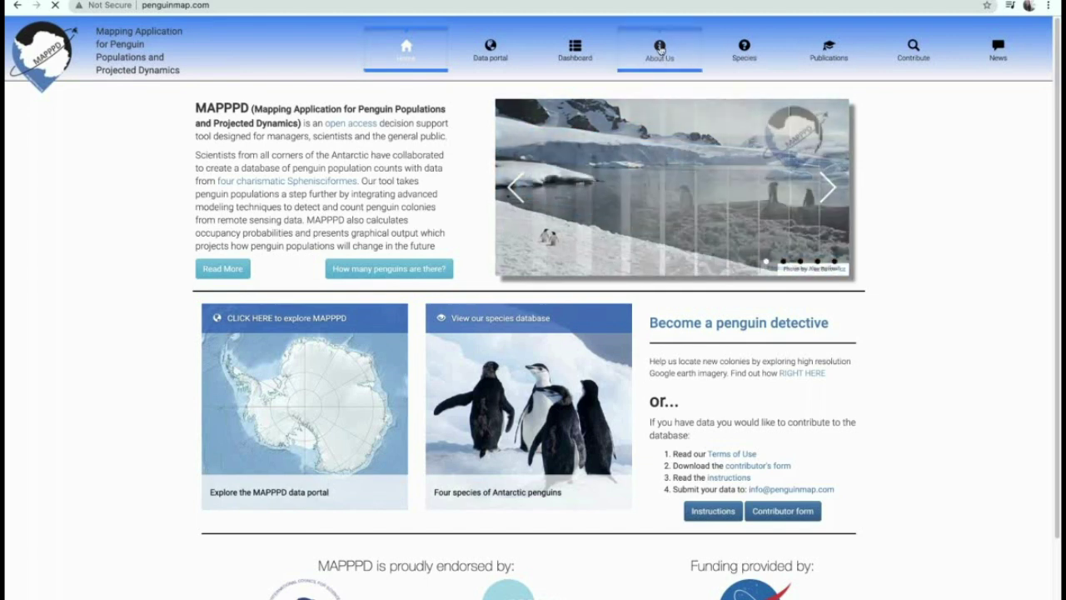
Step: Look through the About Us, Publications and Species pages of the MAPPPD website
click(660, 50)
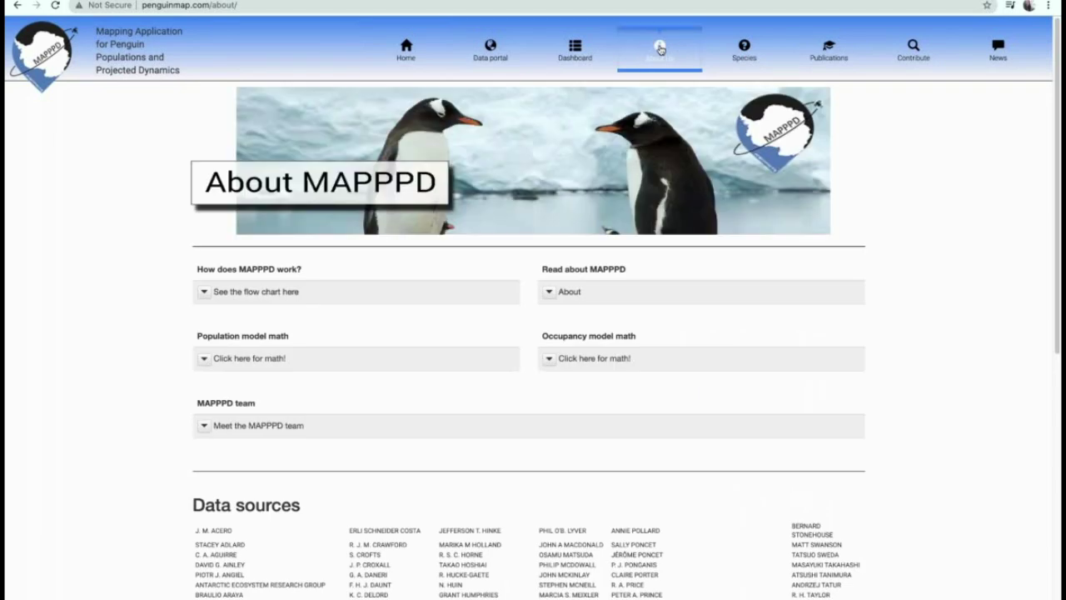
click(829, 52)
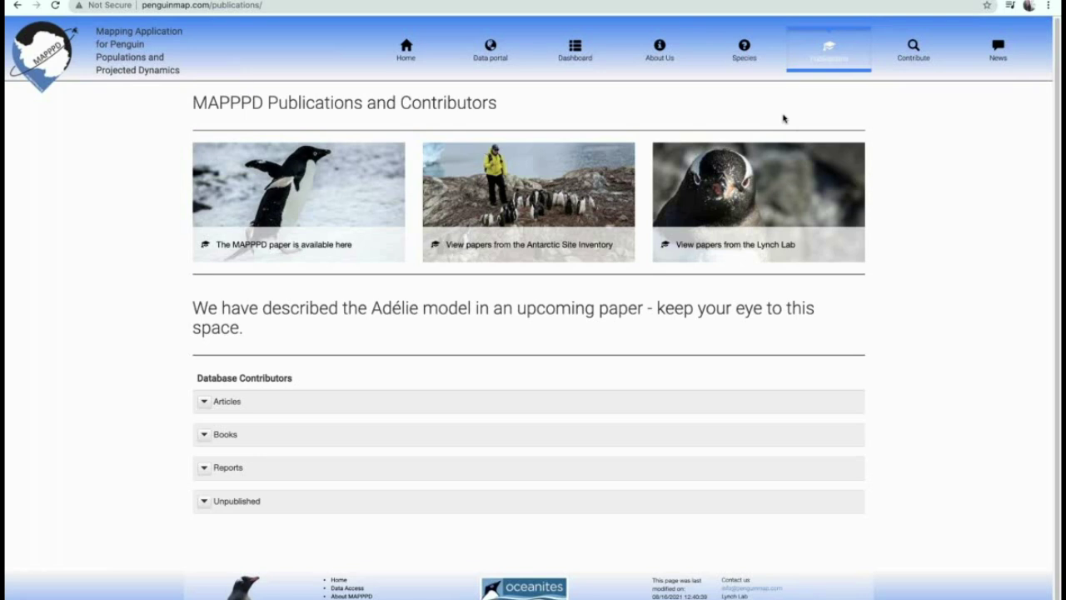
click(743, 48)
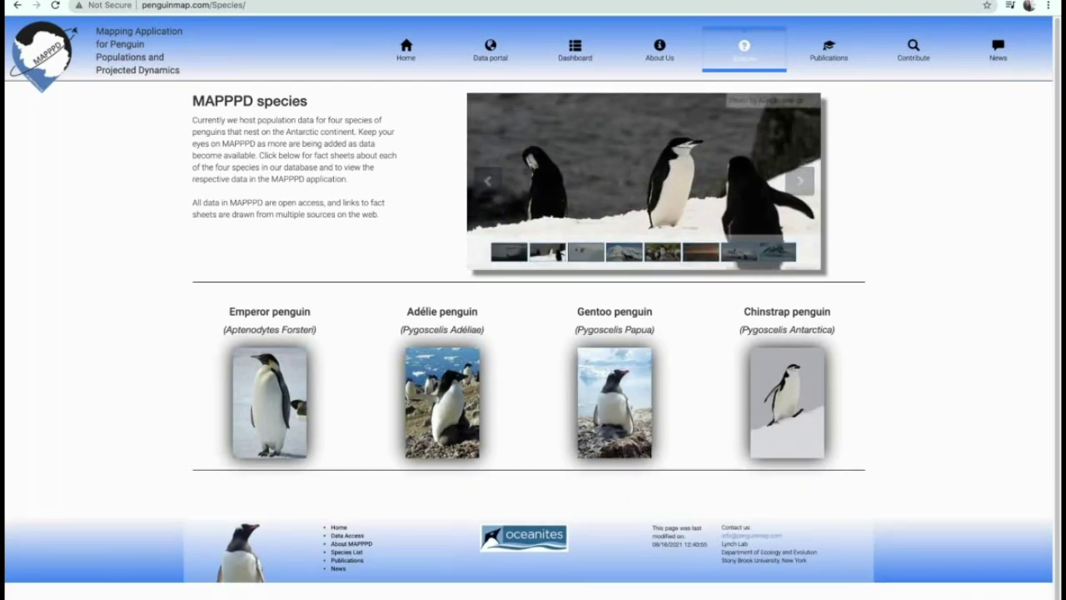
Step: Read through the Contribute page's instructions for finding penguin colonies with Google Earth and the species KML files
click(913, 50)
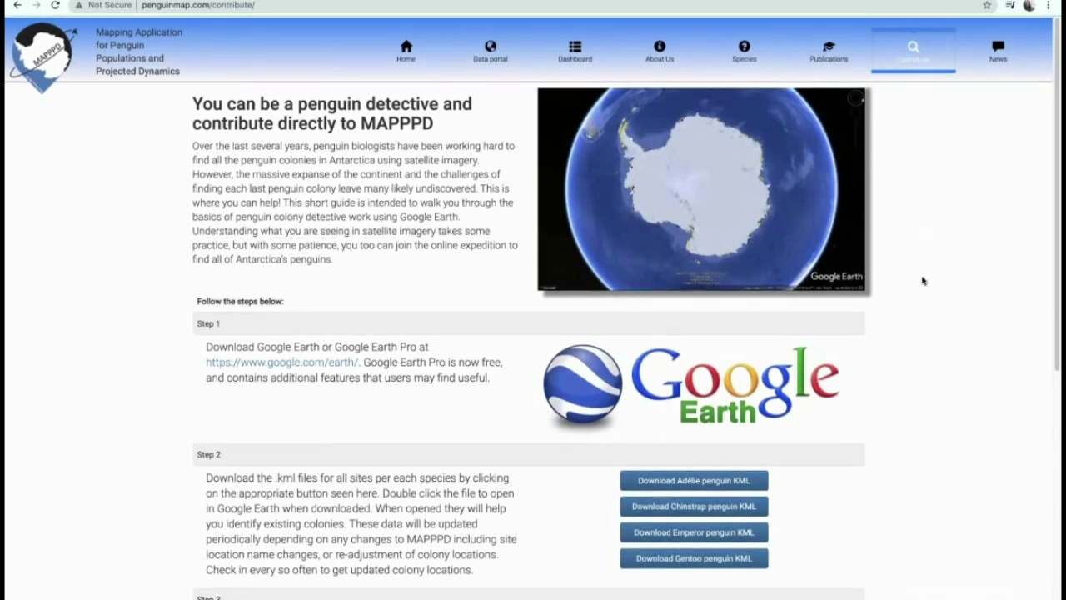
scroll(923, 281, down, 2)
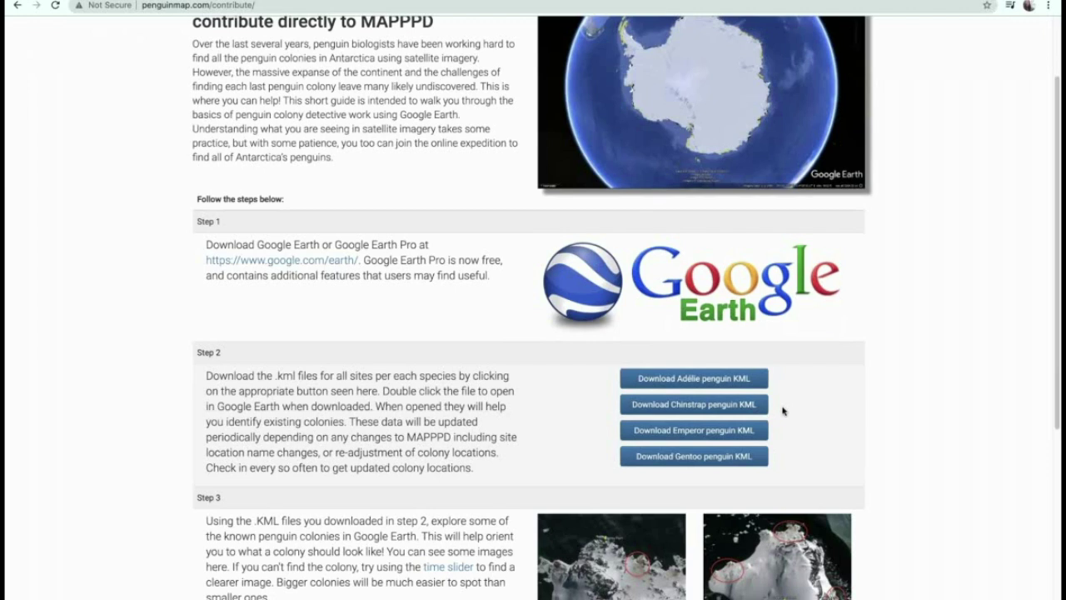
scroll(783, 411, down, 4)
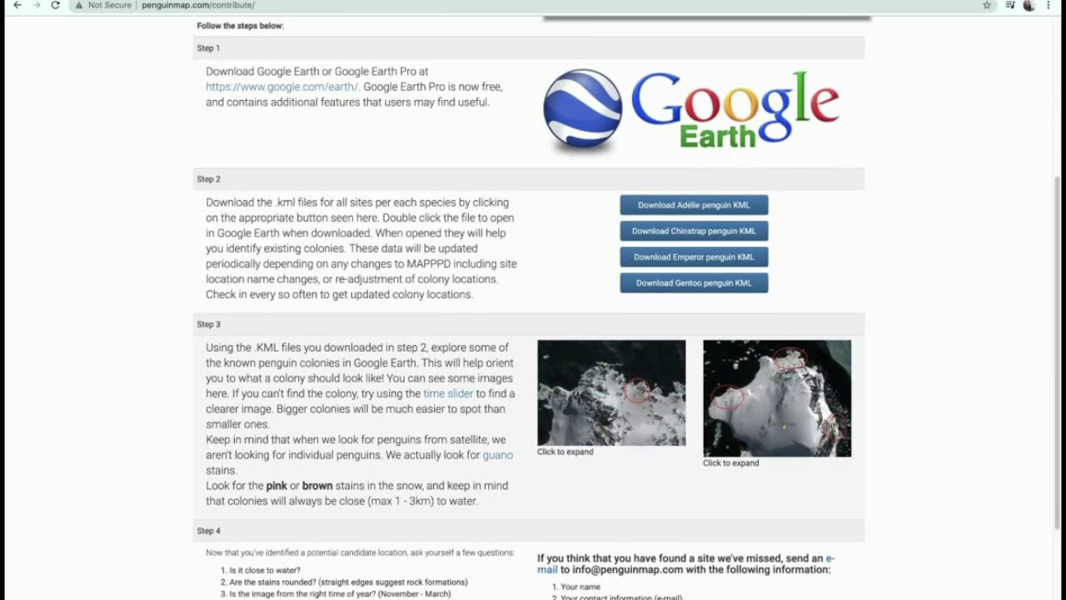
scroll(892, 356, down, 2)
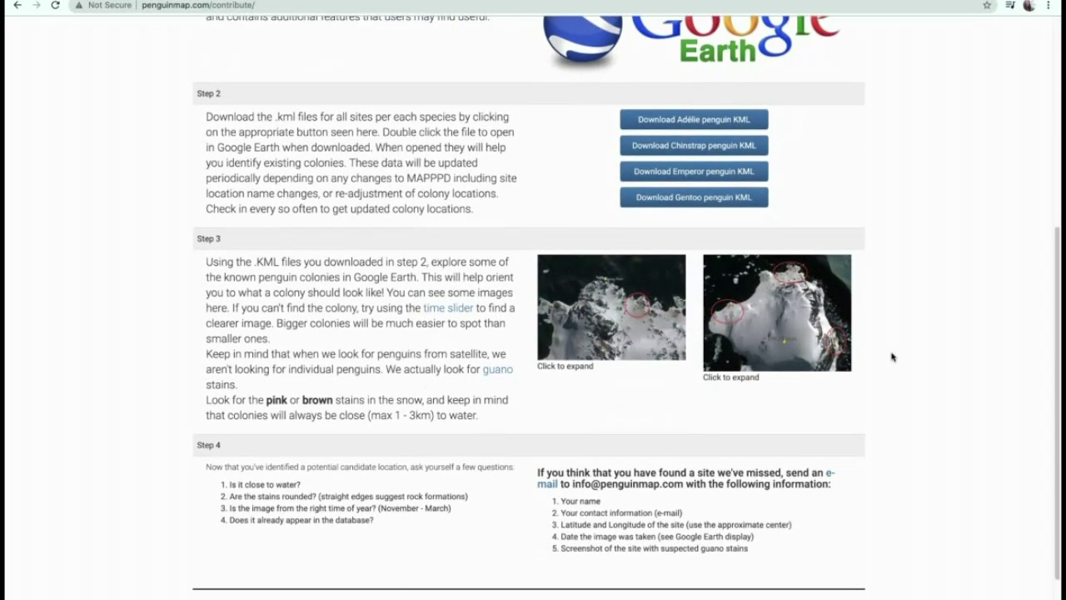
scroll(892, 356, down, 1)
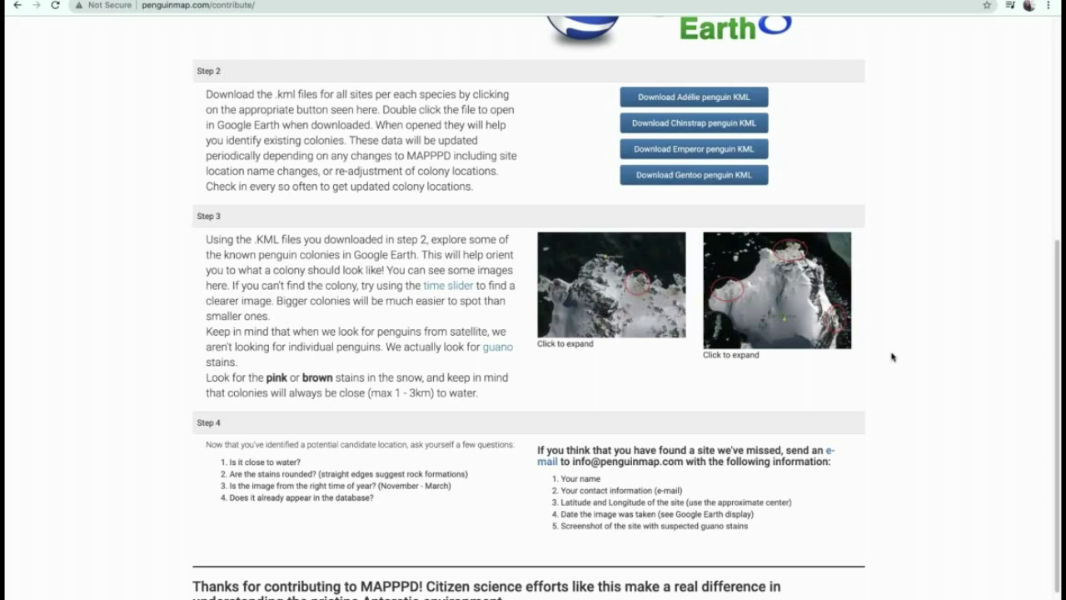
scroll(892, 357, up, 5)
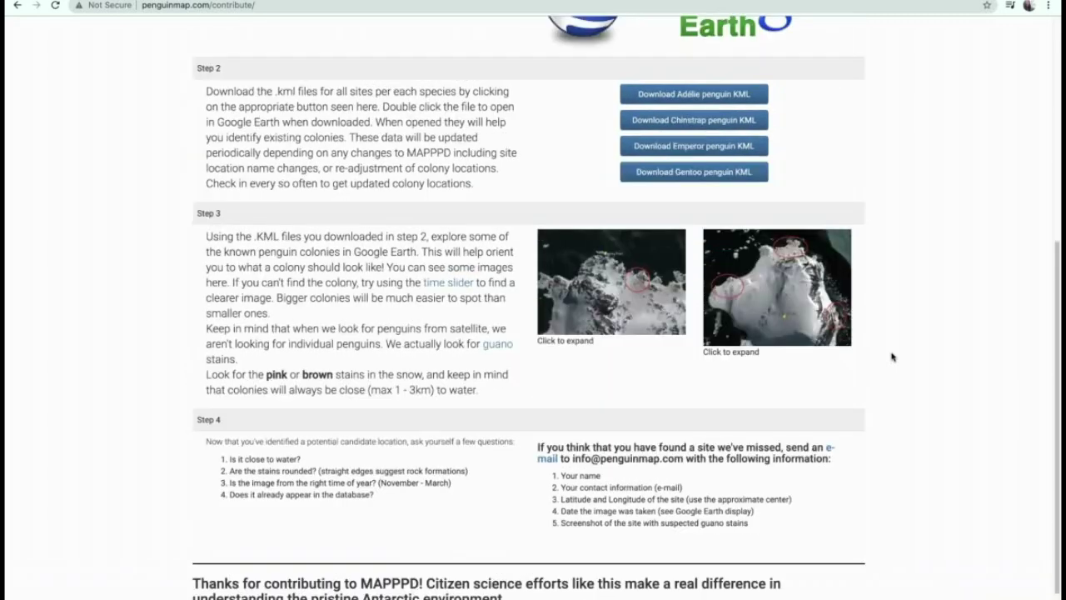
scroll(892, 356, up, 2)
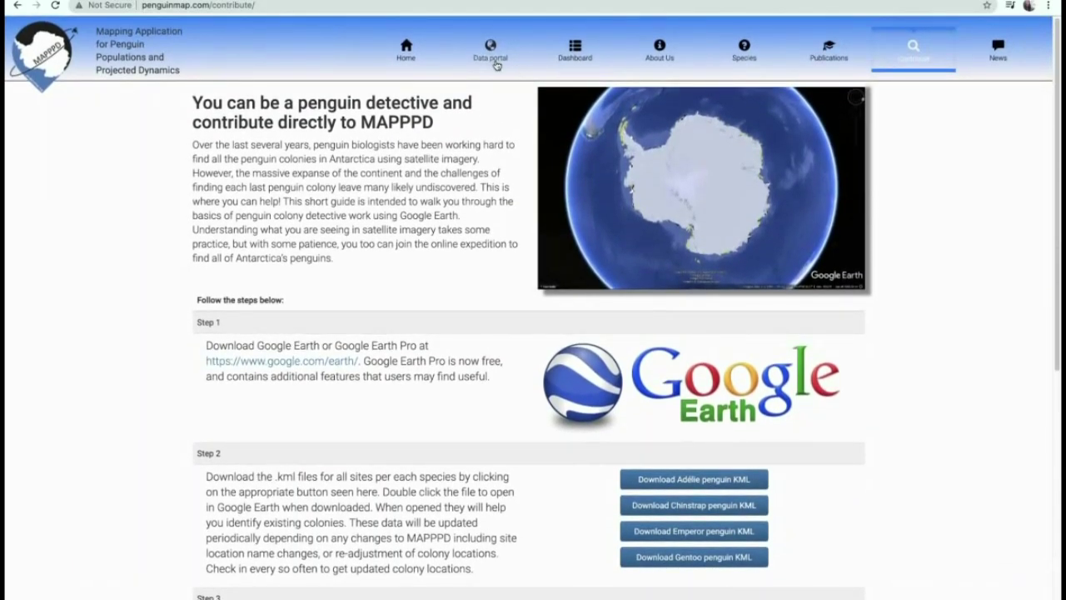
Step: In the data portal, search for penguin sites with a four-sided polygon drawn around the Antarctic Peninsula
click(496, 65)
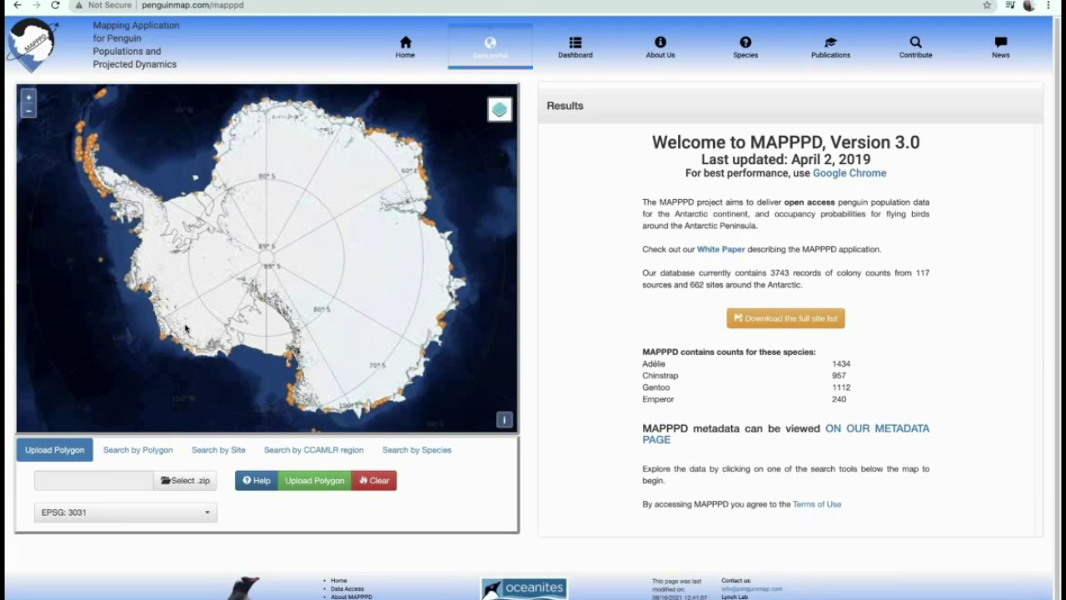
click(139, 450)
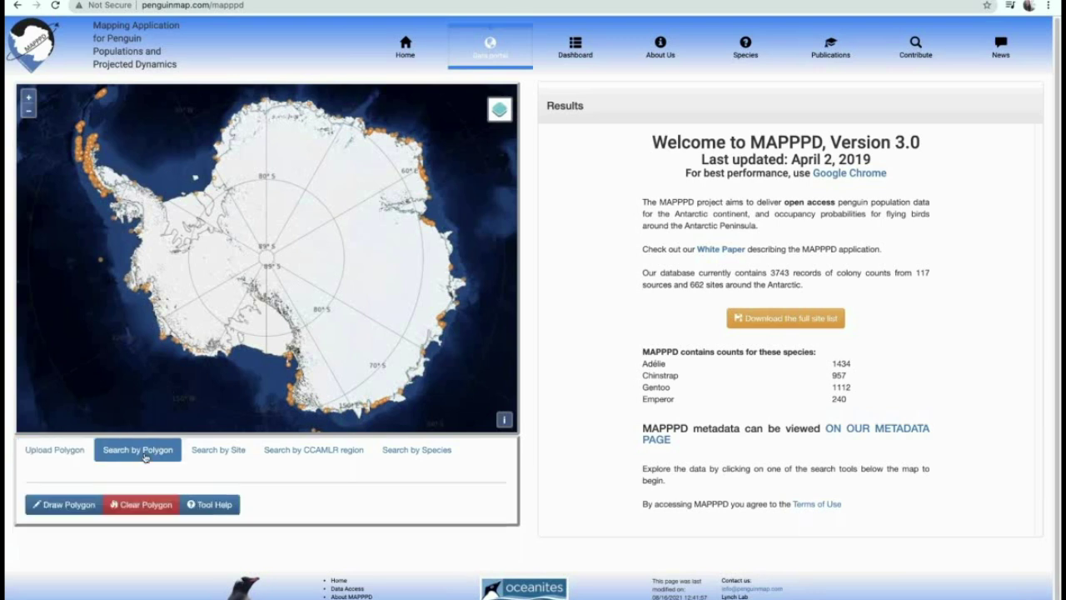
click(84, 507)
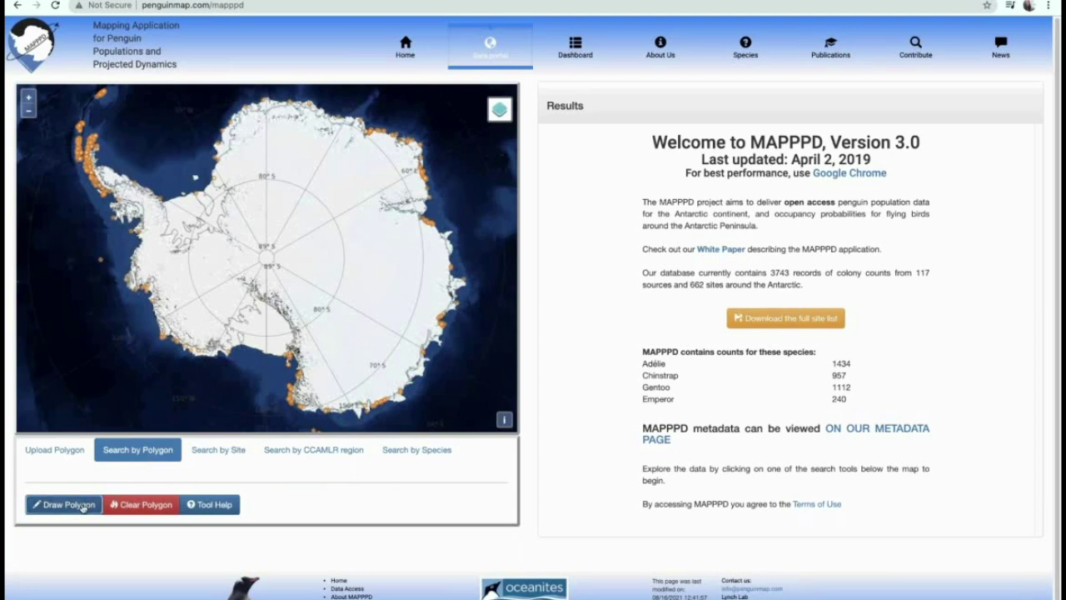
click(62, 114)
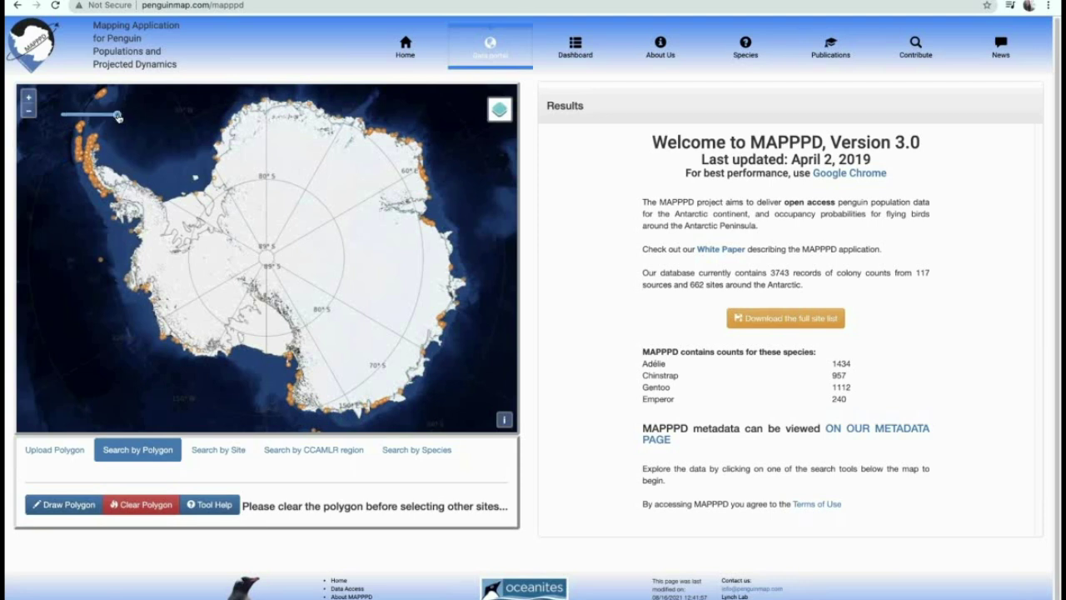
click(118, 116)
click(118, 200)
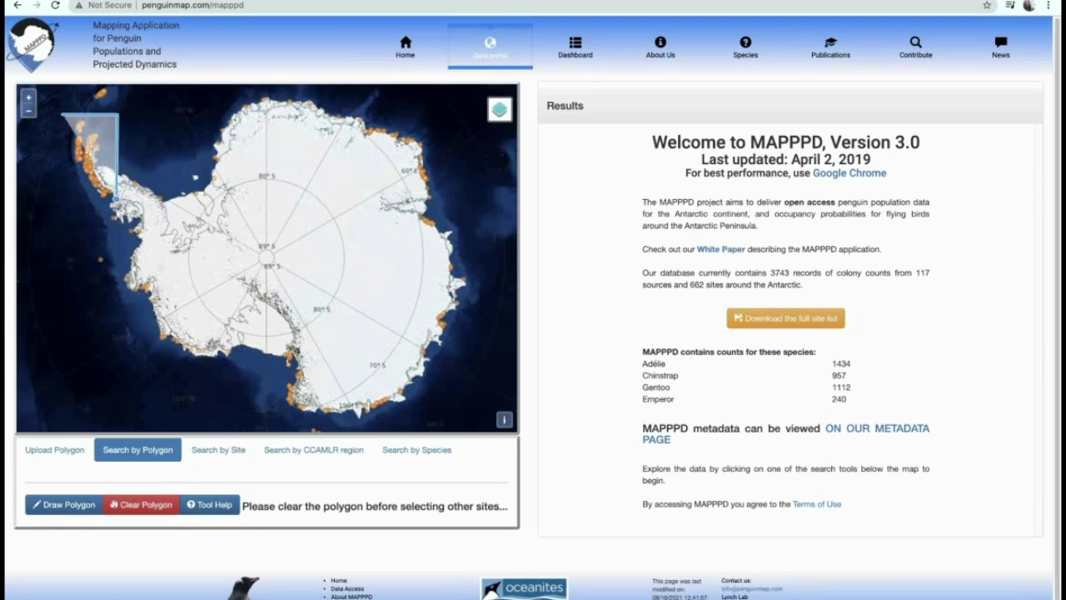
click(116, 213)
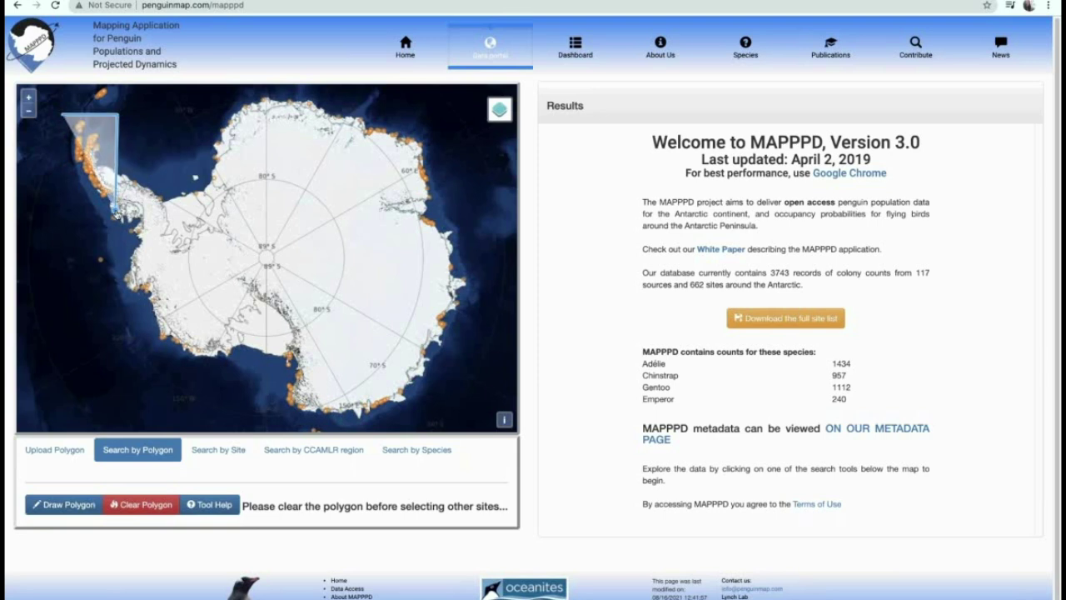
double_click(57, 209)
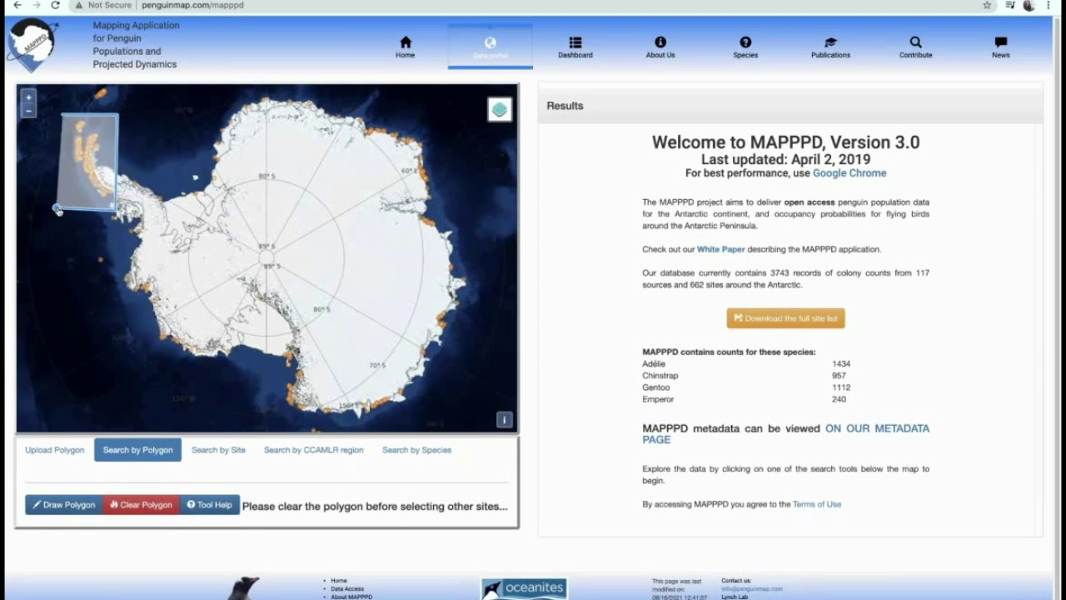
click(62, 114)
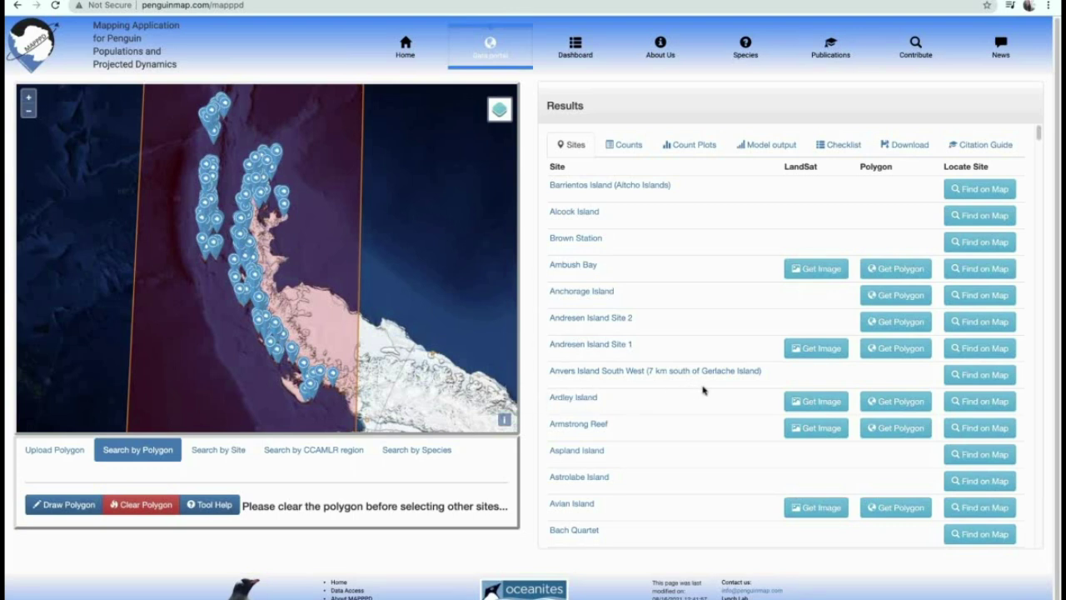
Step: View the Landsat image for Ardley Island, close it and locate that site on the map
click(818, 401)
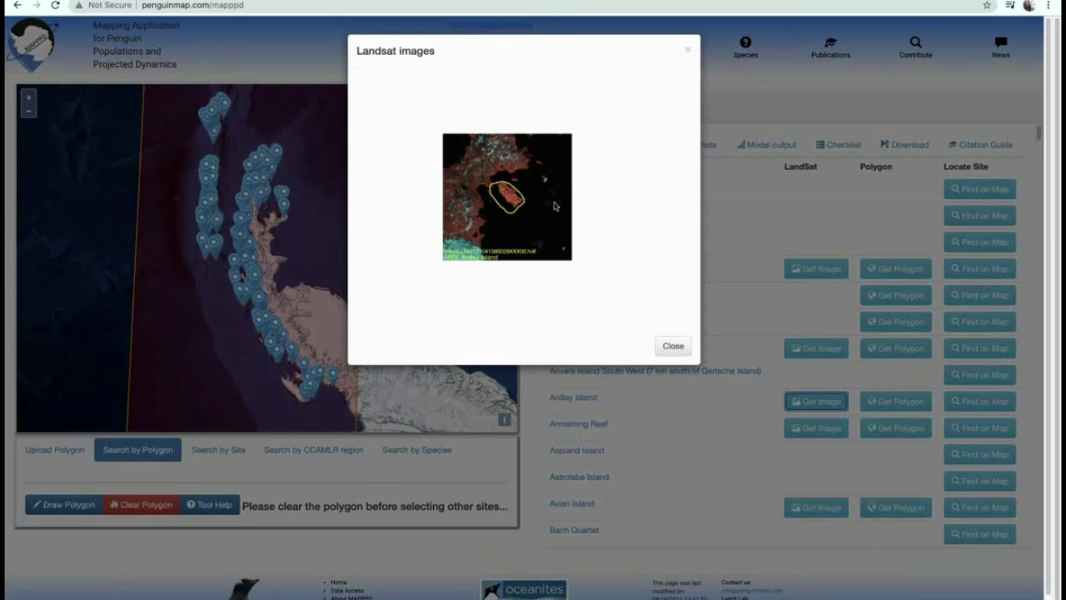
click(690, 51)
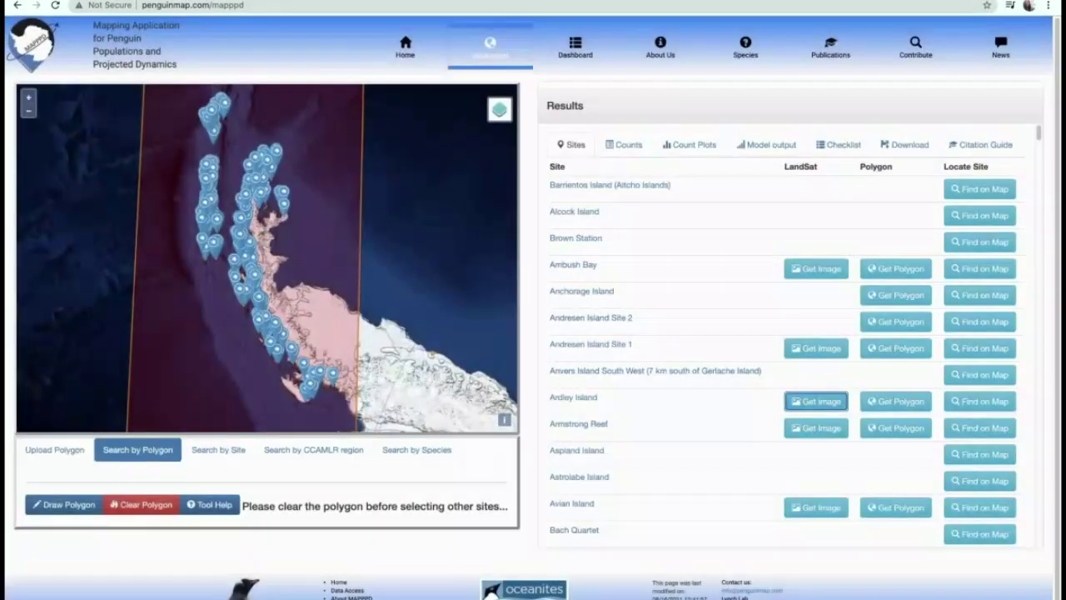
click(991, 403)
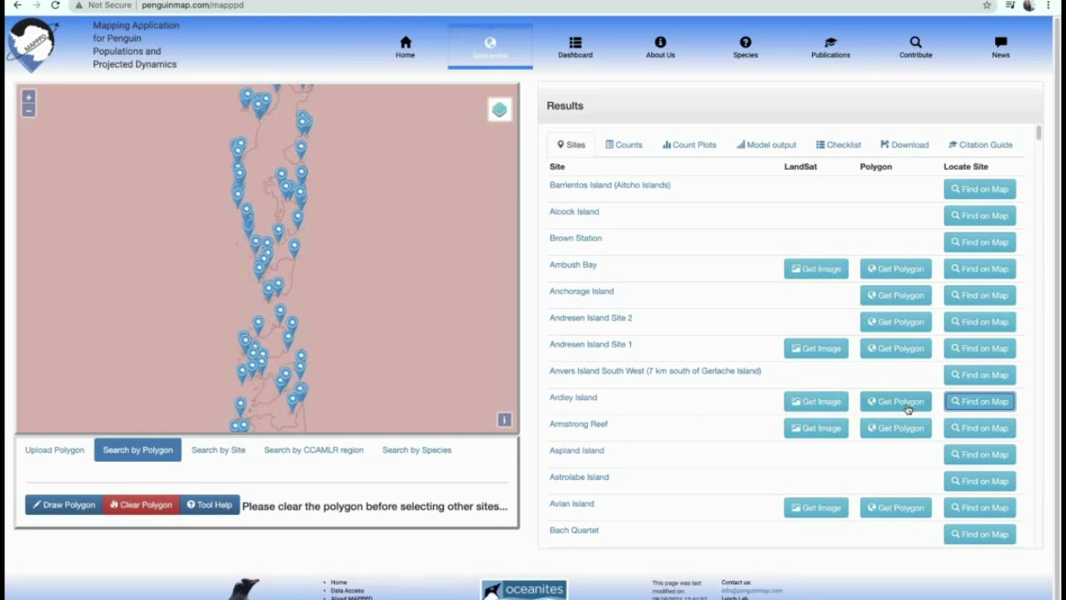
Step: Display the Adélie penguin counts for the sites inside the polygon
click(627, 148)
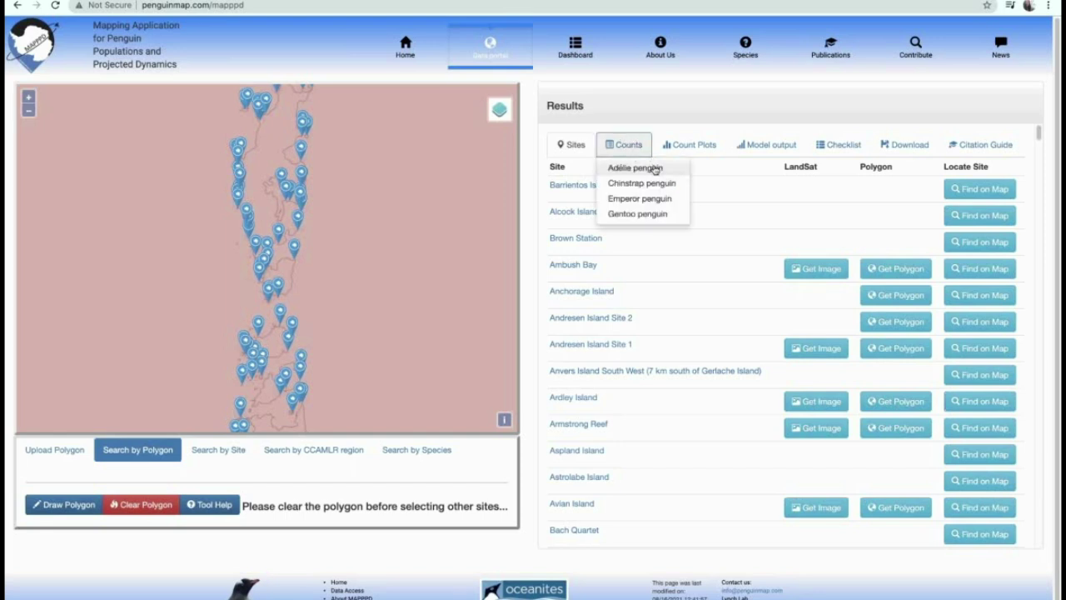
click(635, 169)
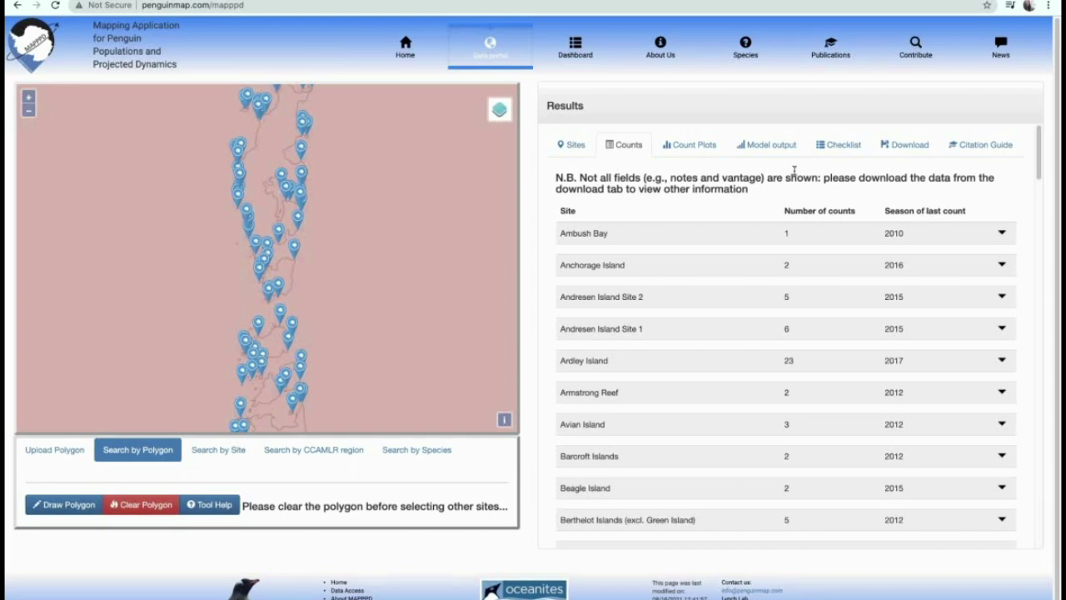
Step: Generate the Adélie penguin model output for all sites and display its population estimate chart
click(776, 144)
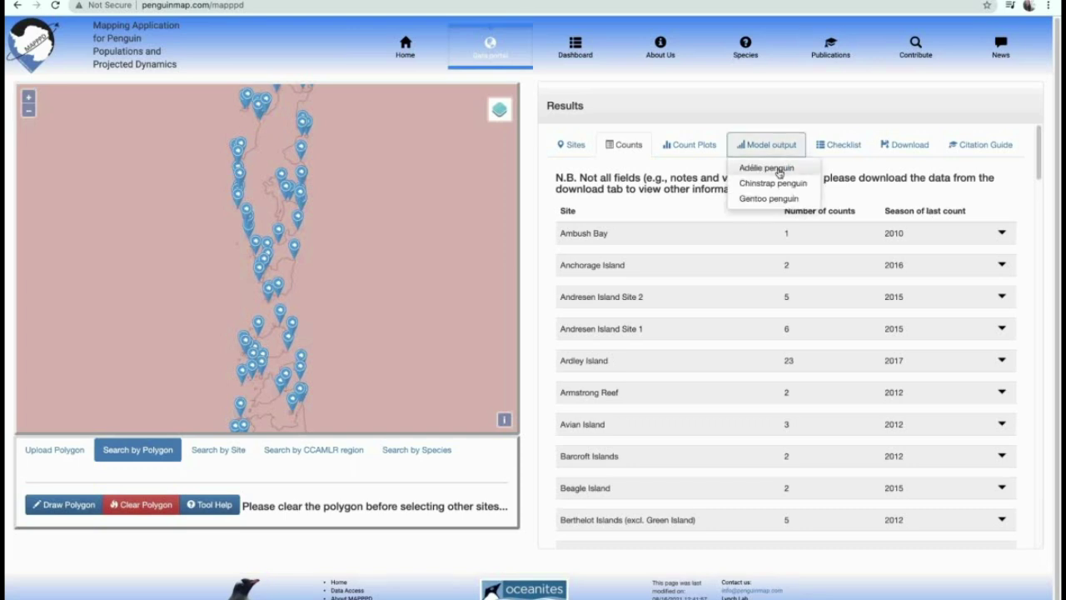
click(772, 169)
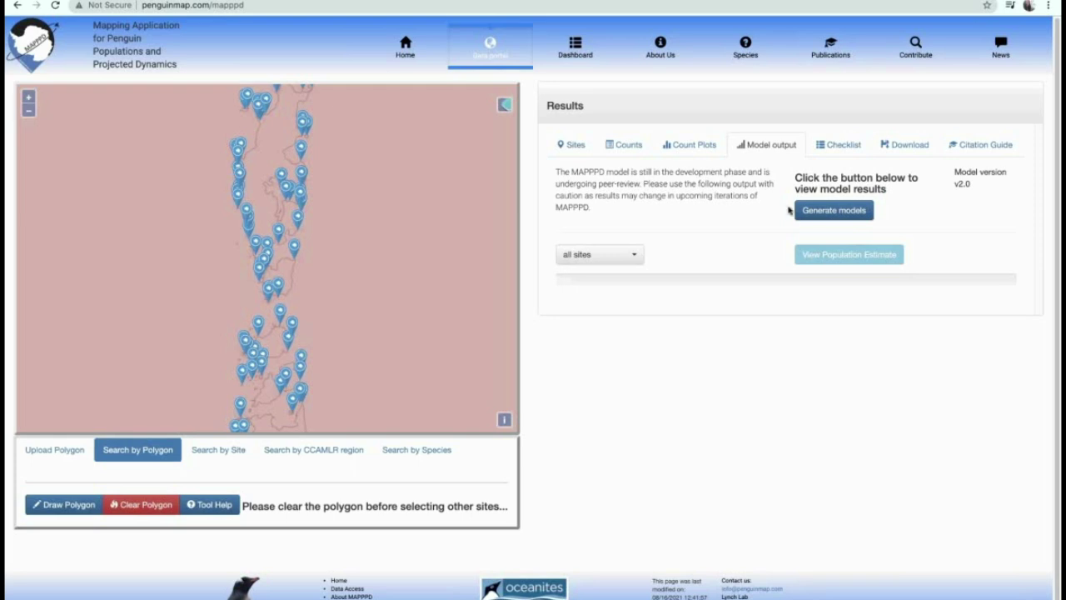
click(837, 214)
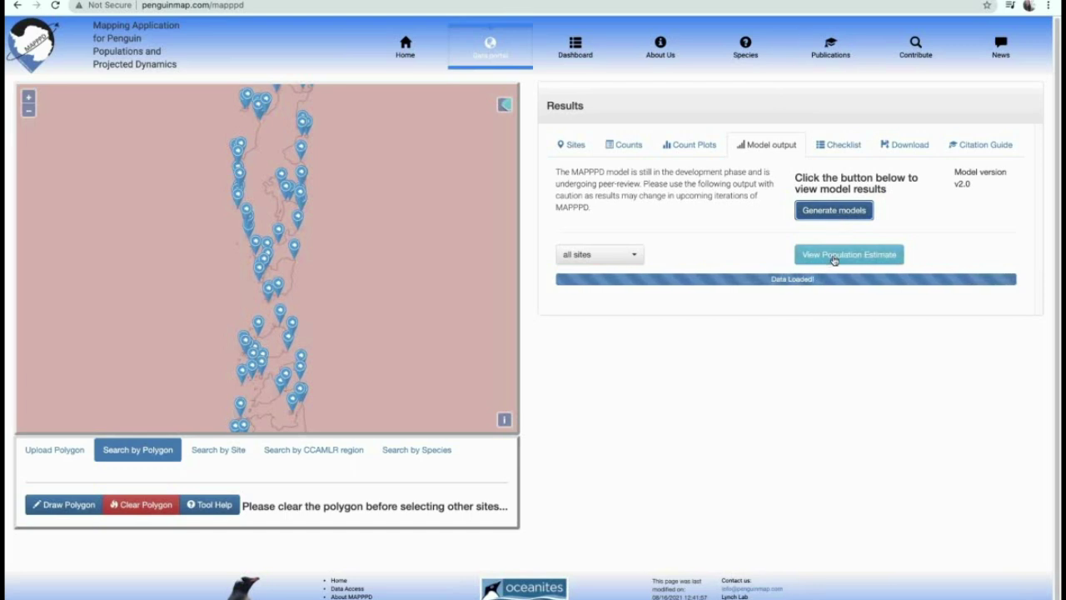
click(833, 259)
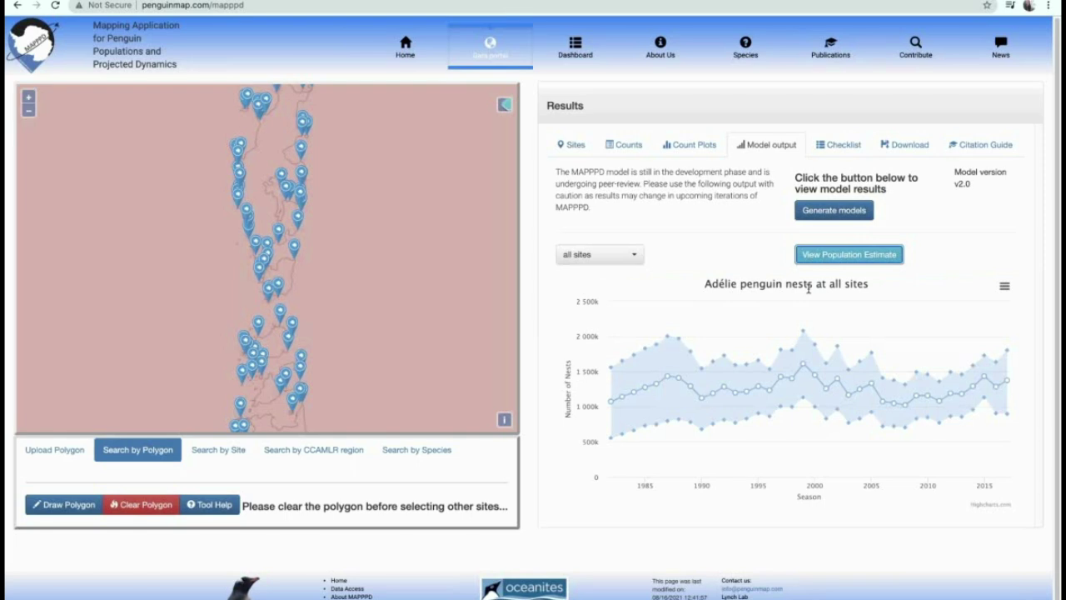
Step: Examine the yearly nest estimates in the Adélie penguin chart and check the formats available for downloading it
mouse_move(610, 468)
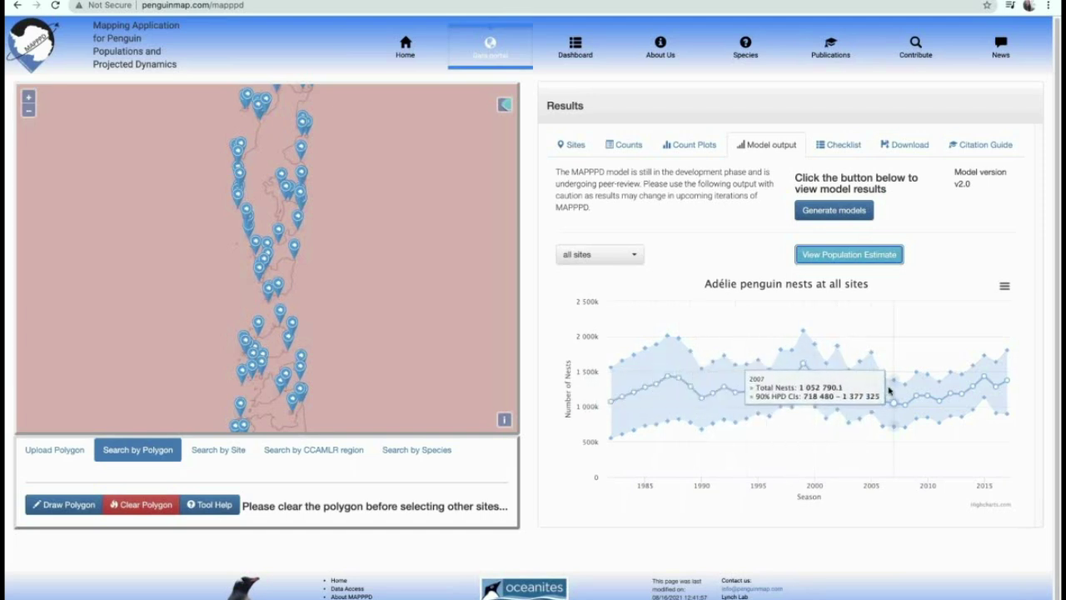
click(1005, 286)
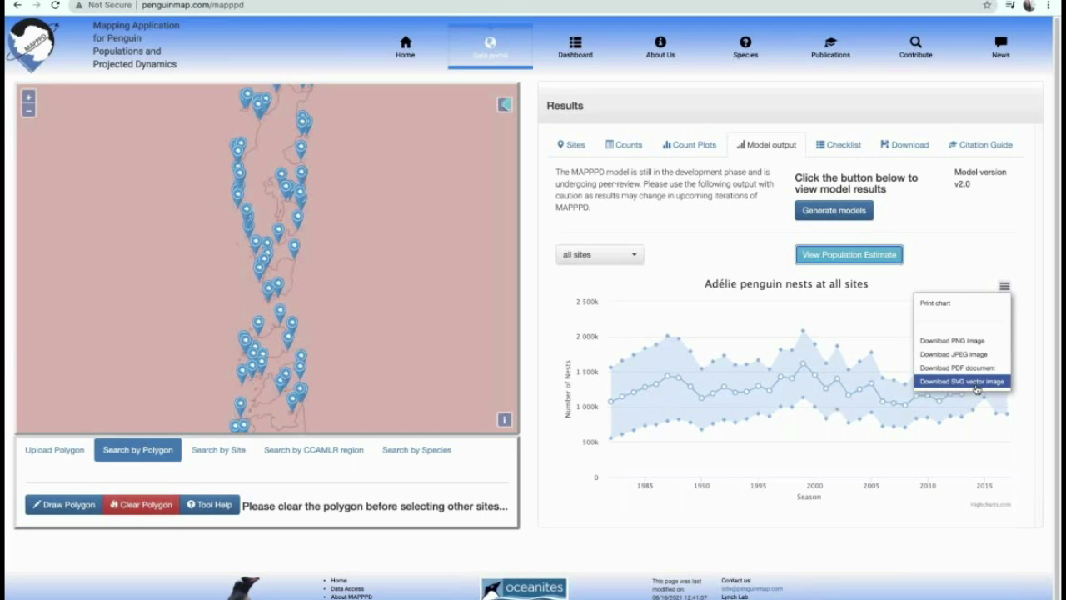
click(987, 261)
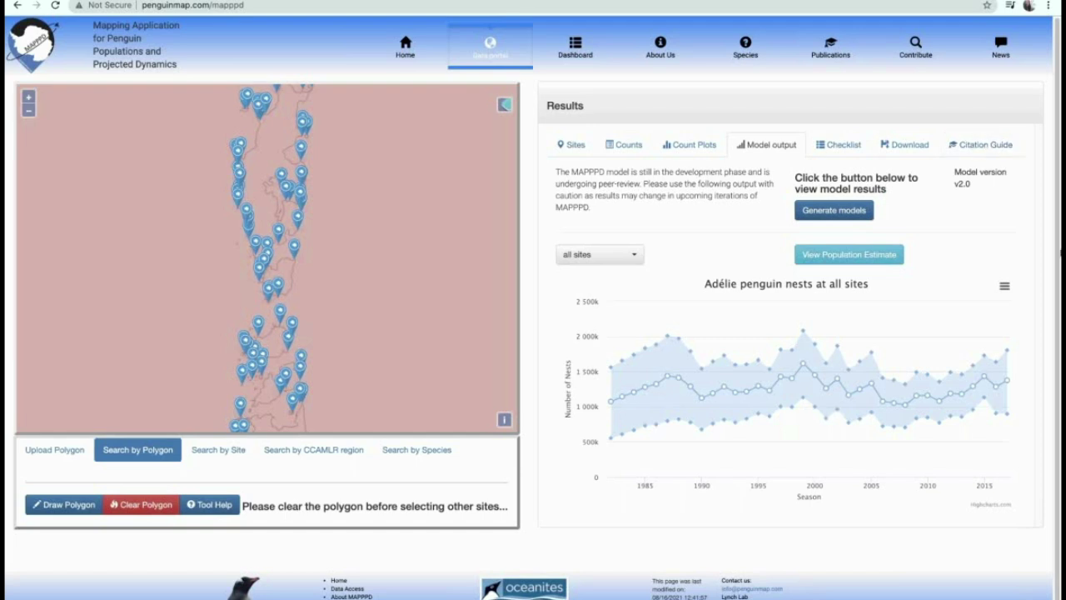
Step: Switch from the browser to the presentation's Wildlife Insights slide
key(alt+Tab)
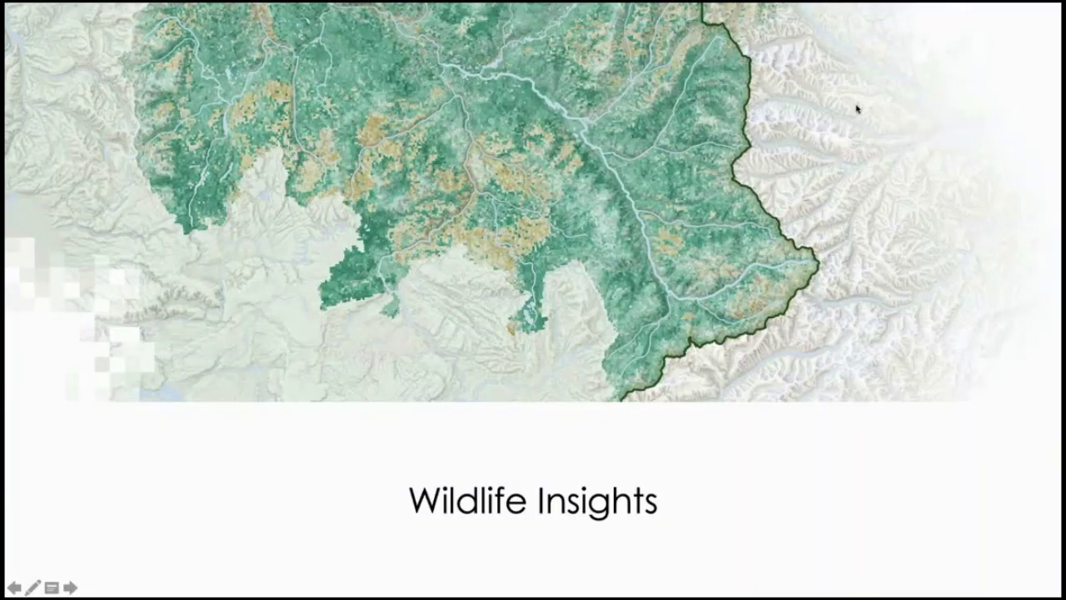
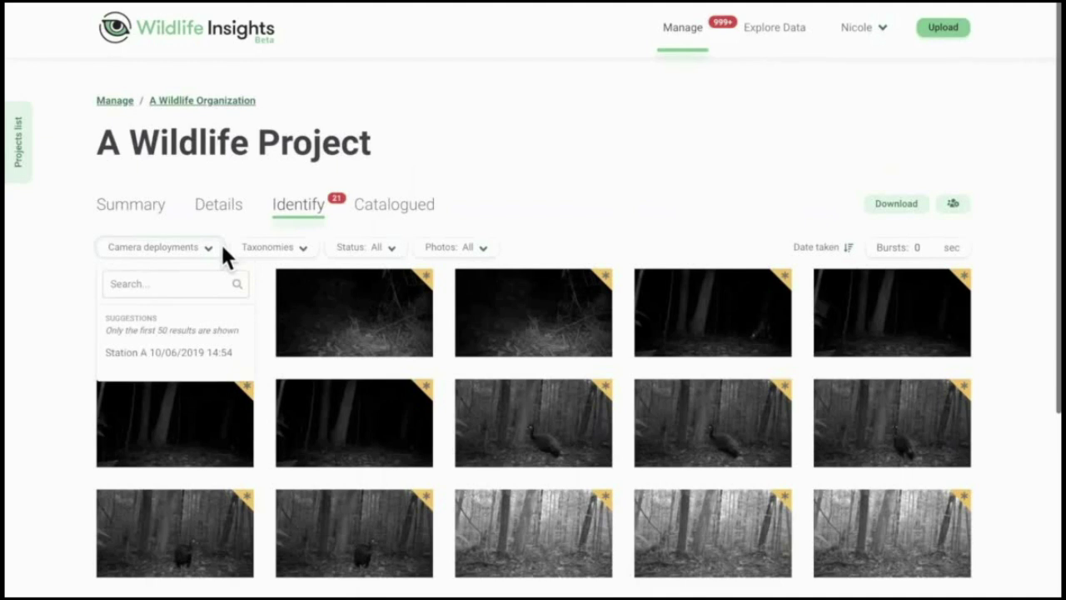
Step: Look through the taxonomy, status and photo filter options for the unidentified images of A Wildlife Project
click(272, 250)
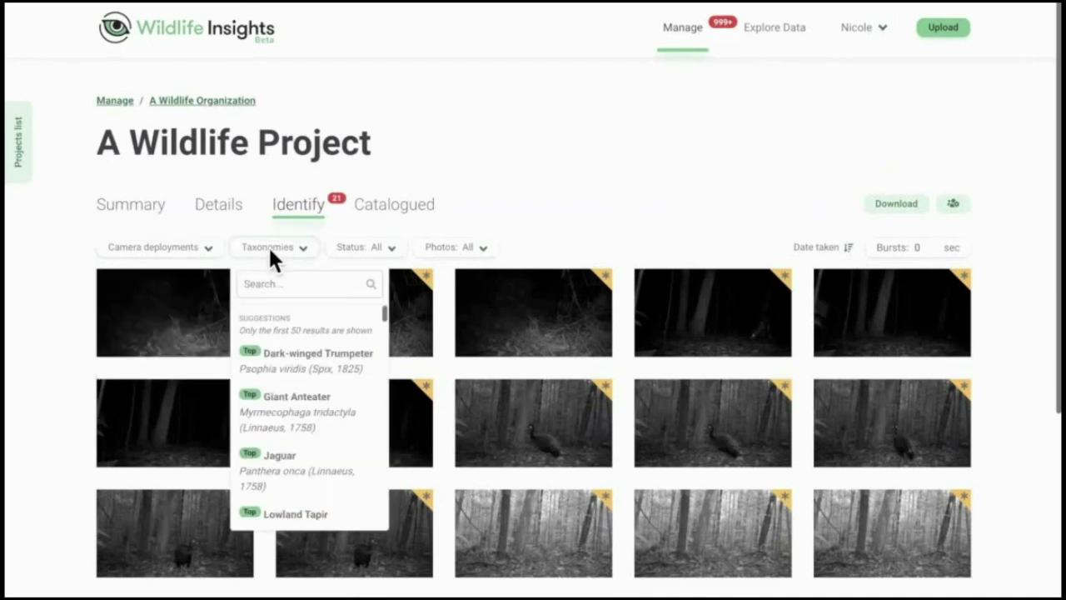
click(366, 248)
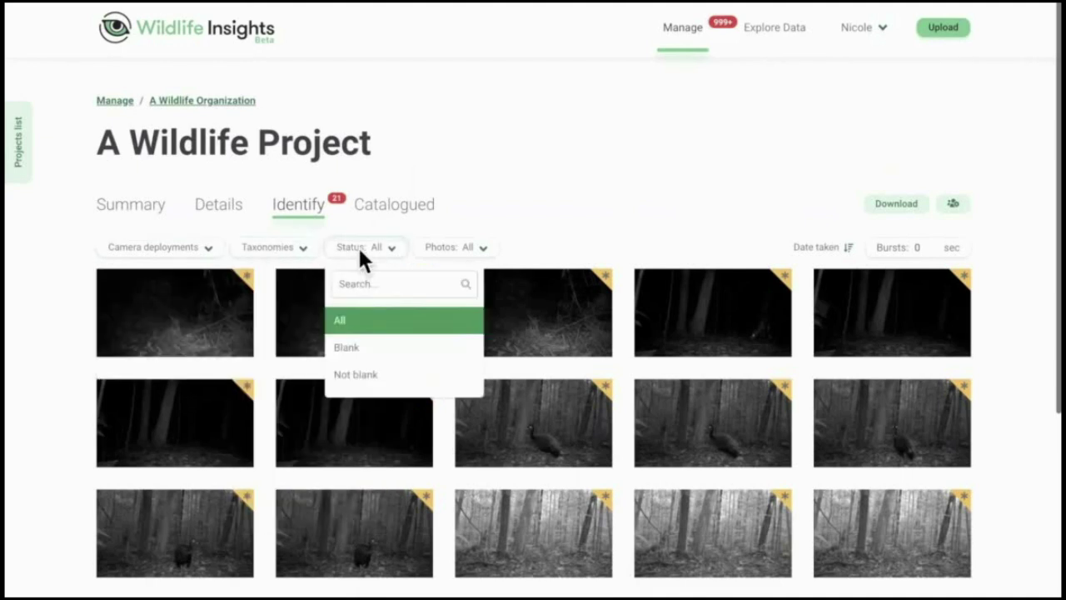
click(461, 250)
click(459, 248)
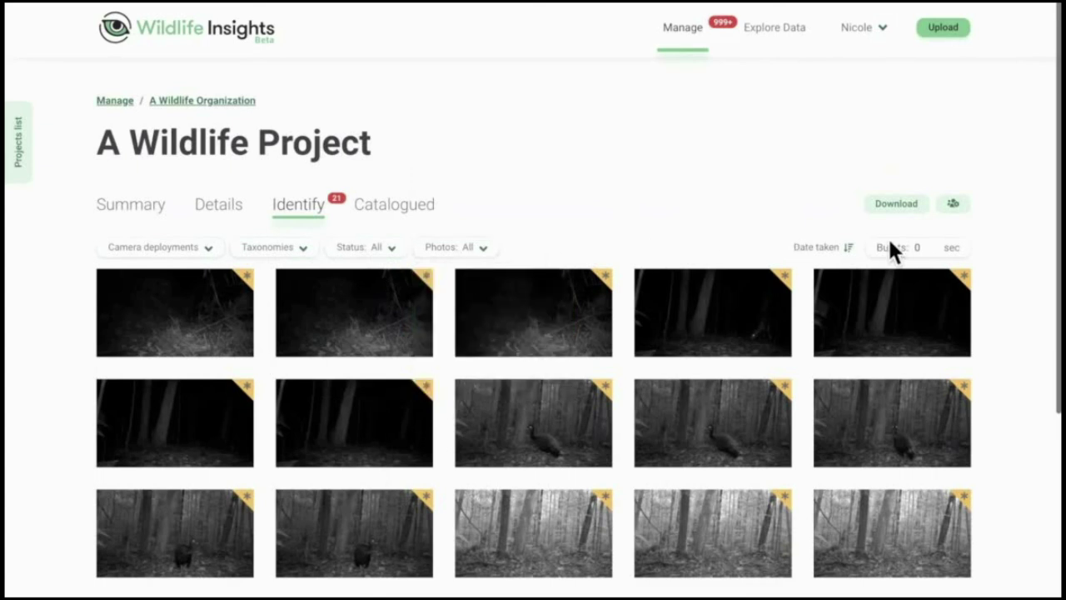
Step: Group the unidentified images of A Wildlife Project into 60-second bursts and open the first burst
click(915, 250)
text(60)
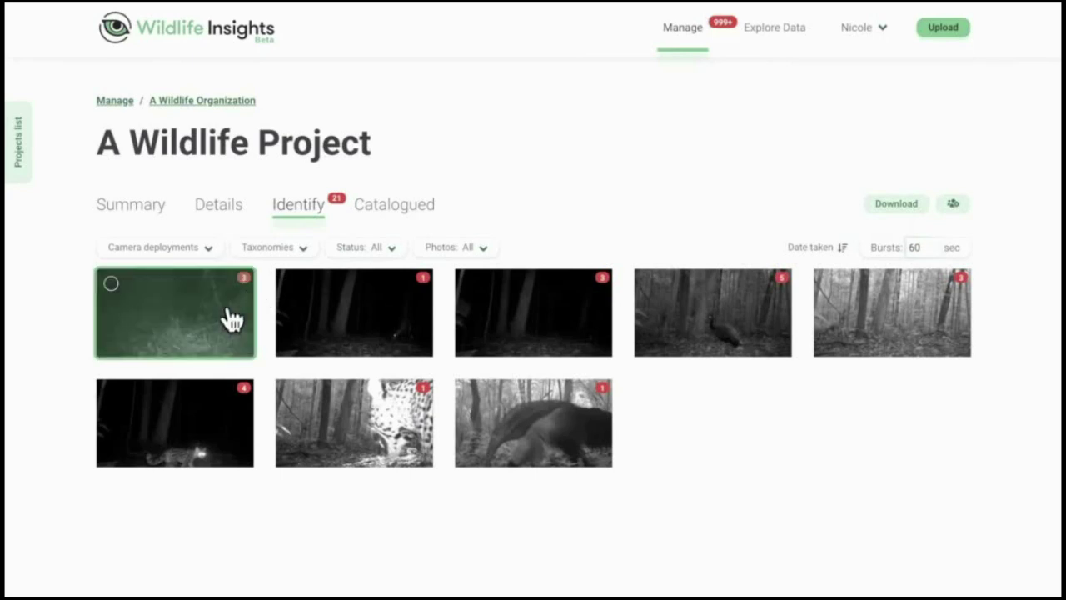
click(220, 305)
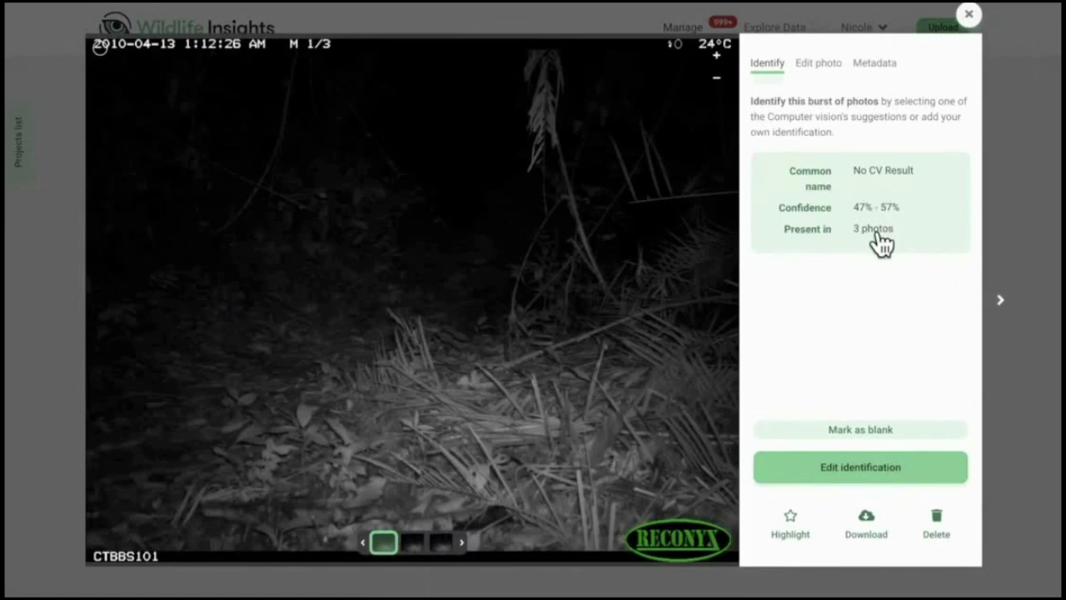
Step: Apply the Brighter preset to the burst's photo and check its metadata down to the Exif details
click(833, 73)
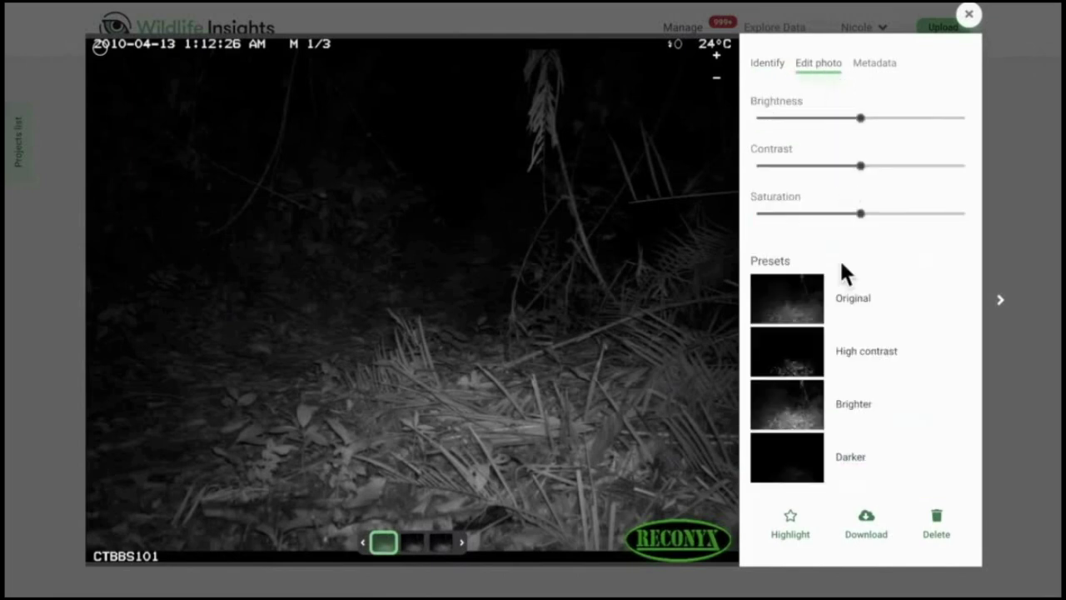
click(850, 408)
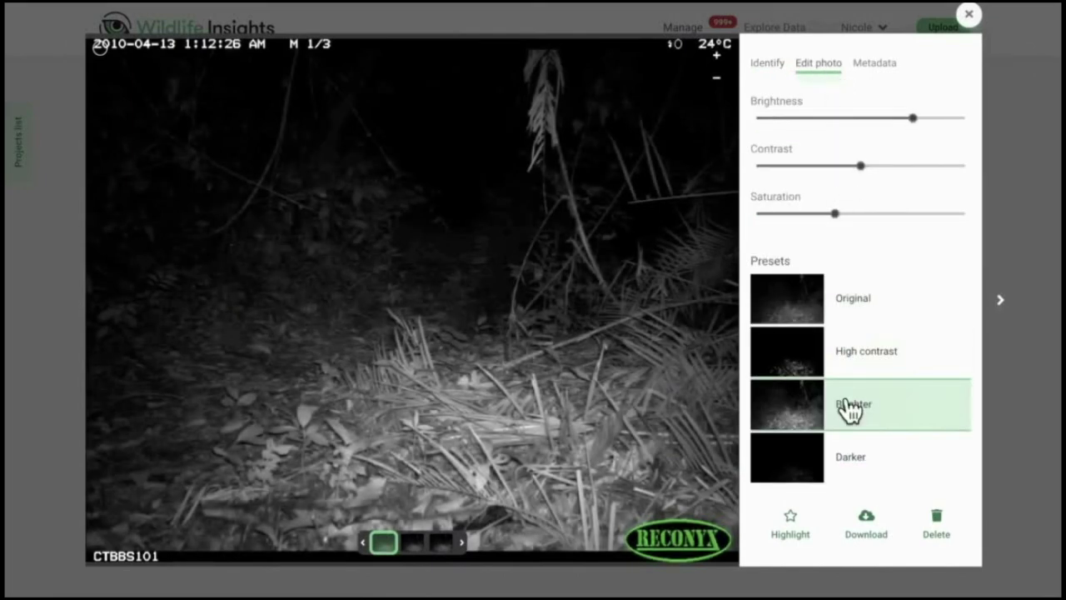
click(876, 66)
scroll(907, 360, down, 5)
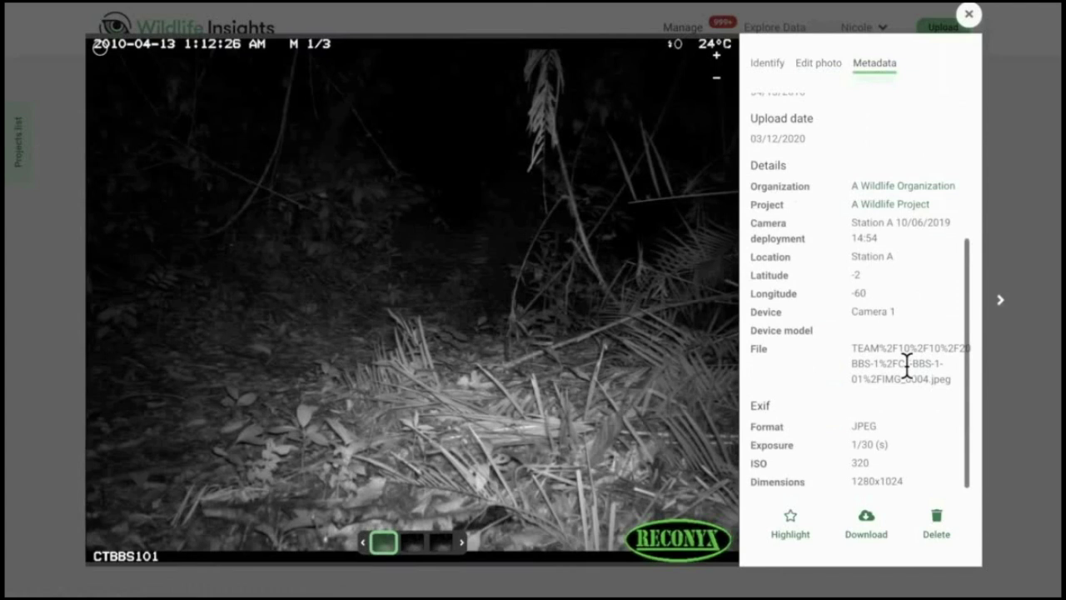
Step: Move the first burst to the catalogued photos and accept the Red Brocket suggestion for the following photo
click(767, 67)
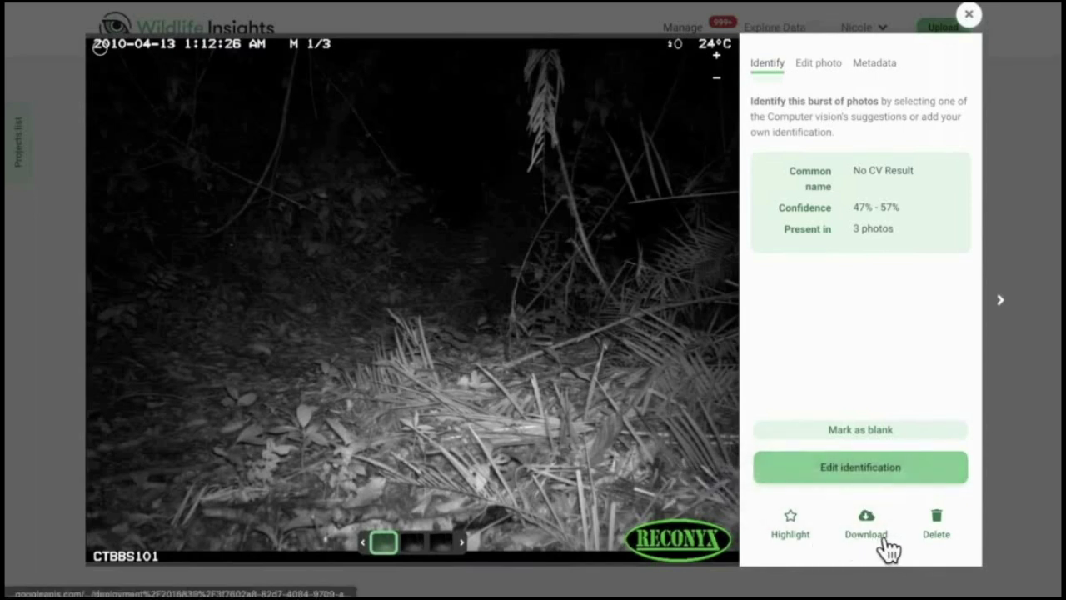
click(877, 244)
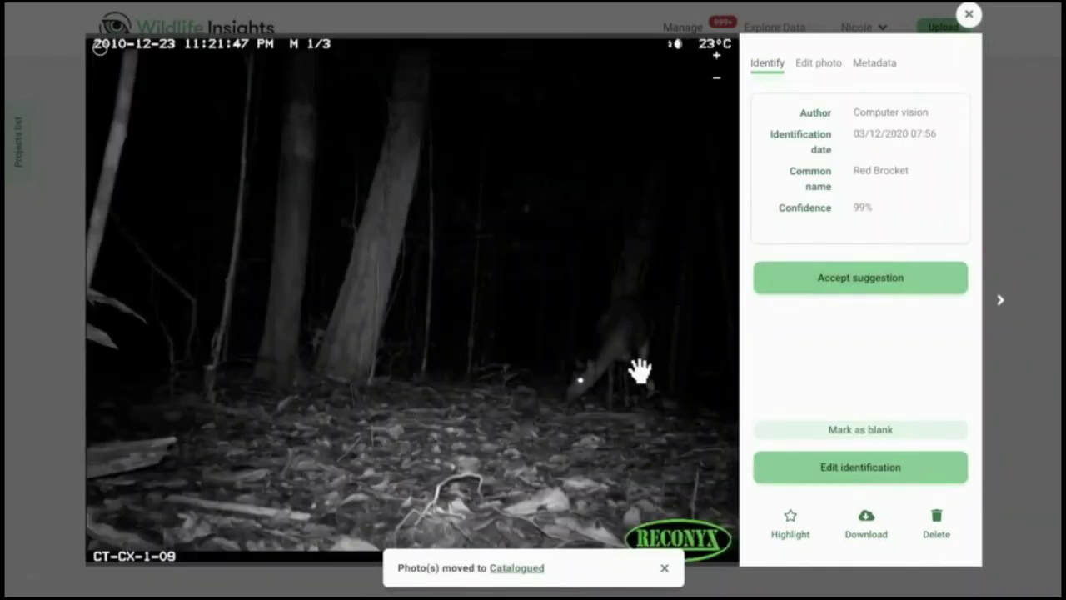
click(796, 290)
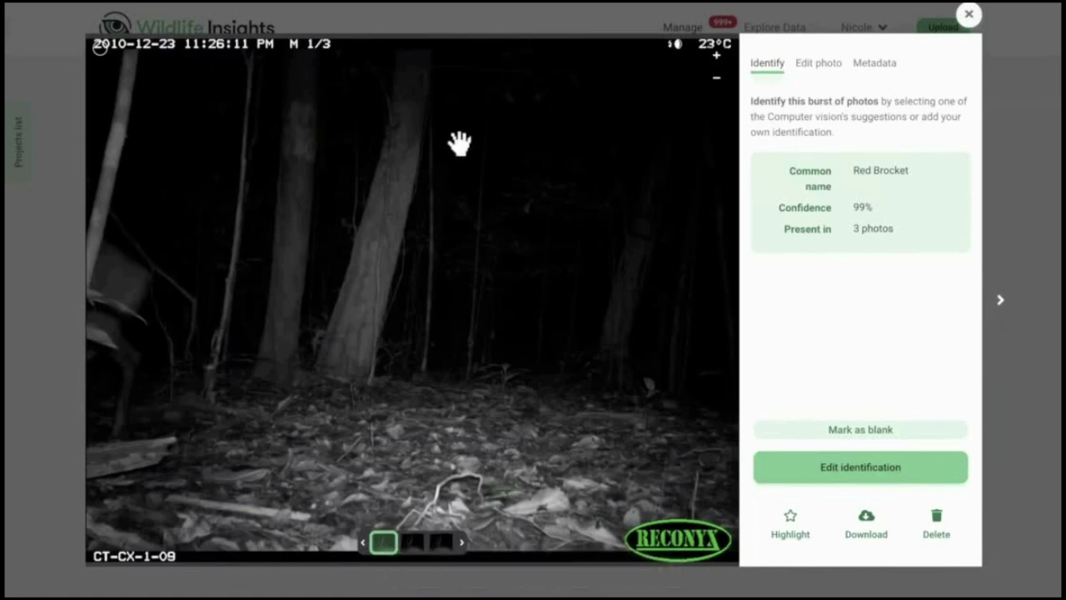
Step: Raise the brightness close to its maximum for the next burst and page through its remaining photos
click(817, 74)
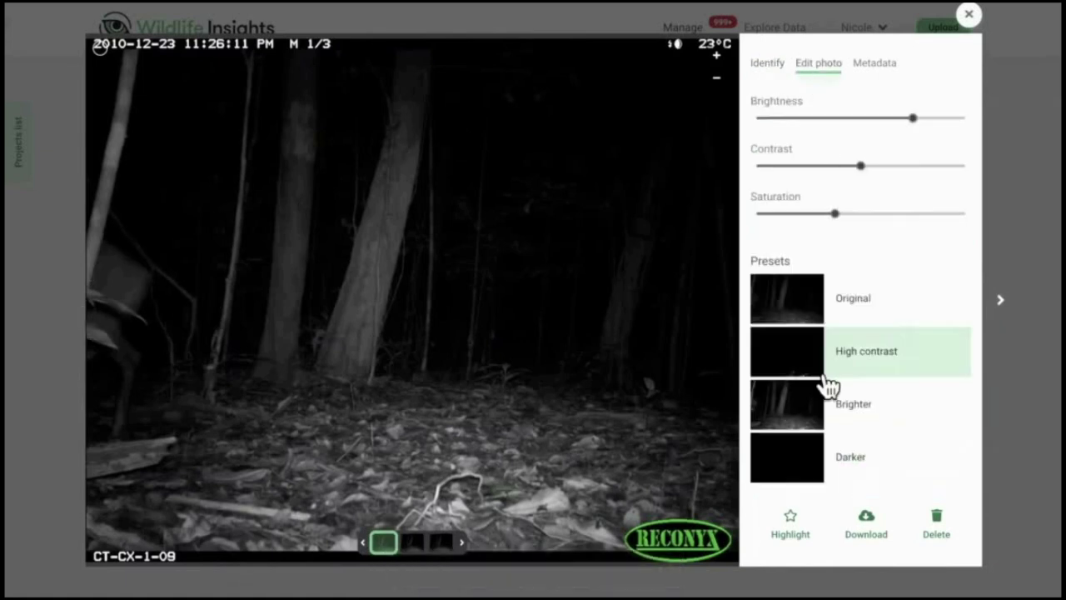
drag(913, 118, 957, 122)
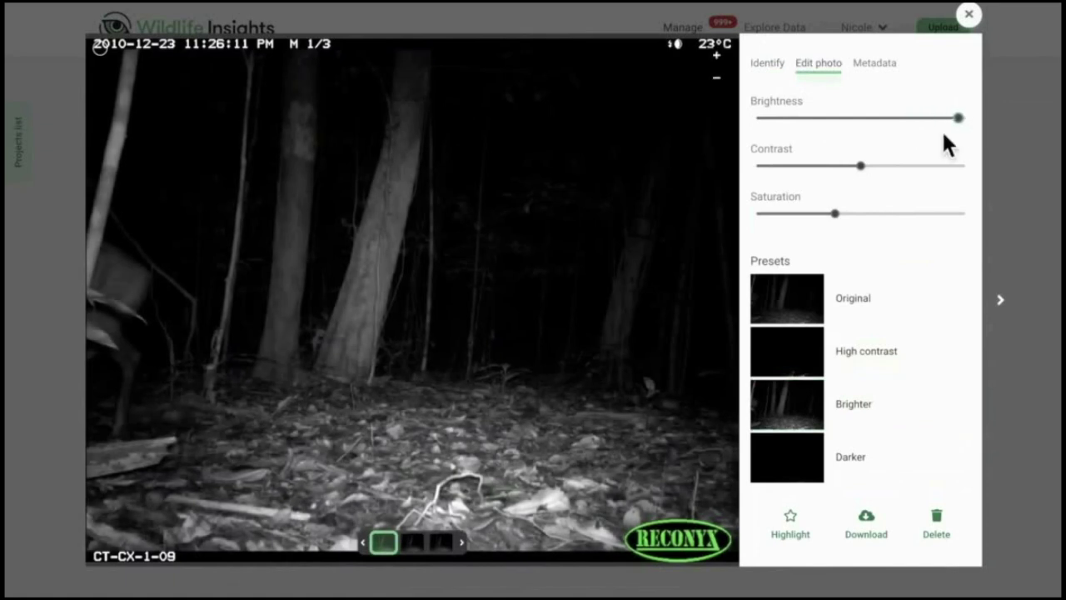
click(469, 546)
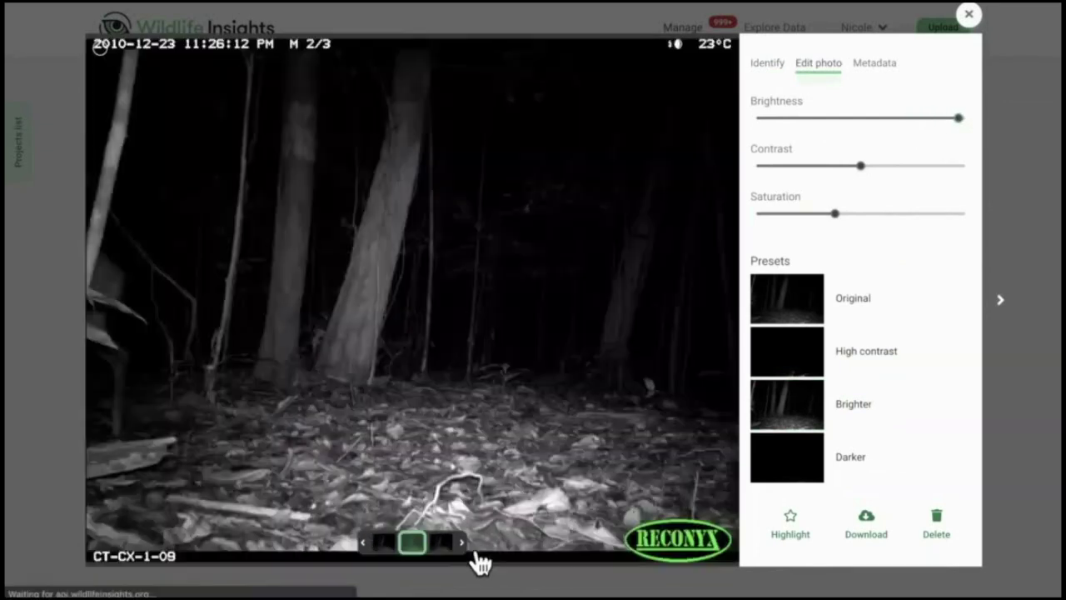
click(477, 553)
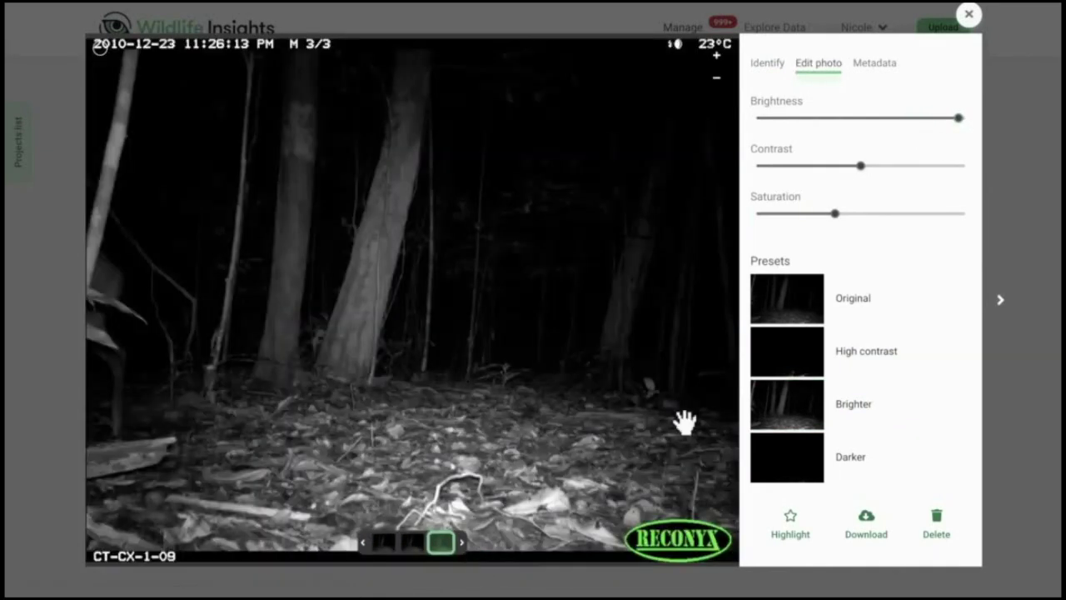
Step: Accept the Red Brocket identification for this burst and page through the photos of the Dark-winged Trumpeter burst
click(777, 73)
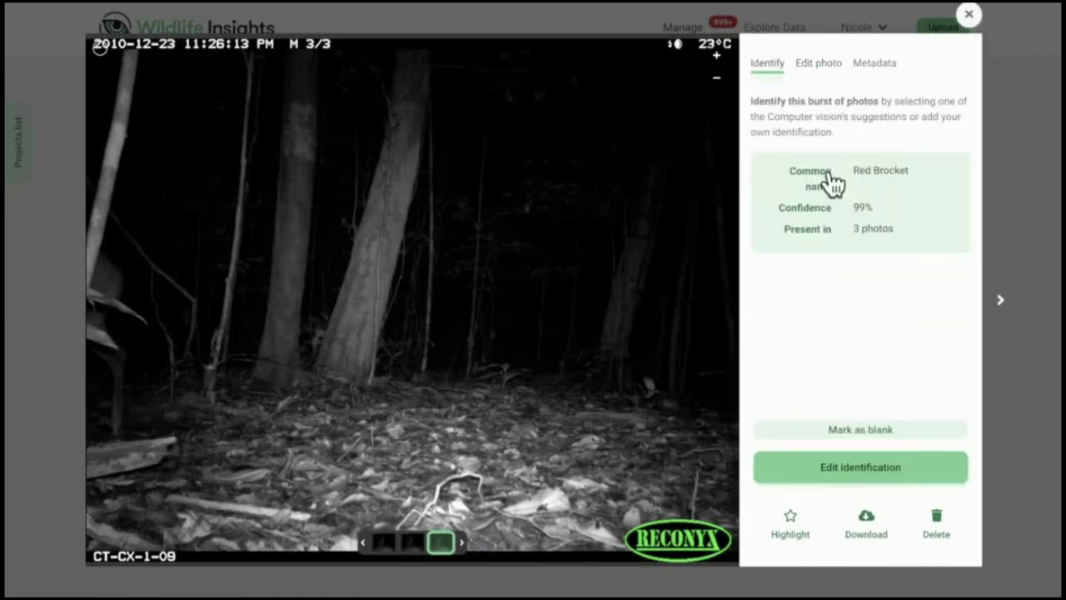
click(833, 185)
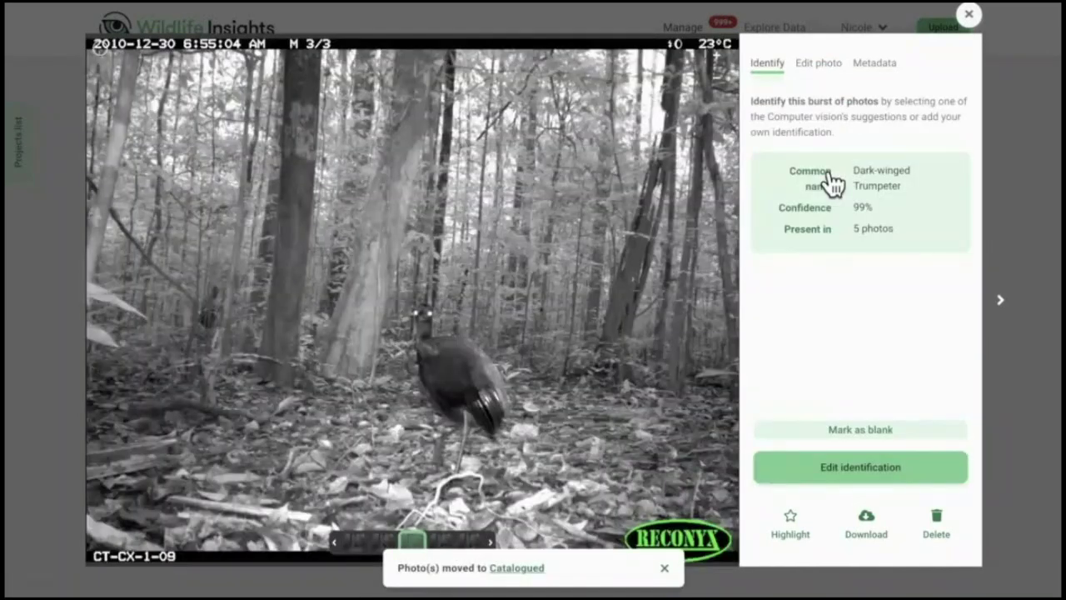
click(491, 544)
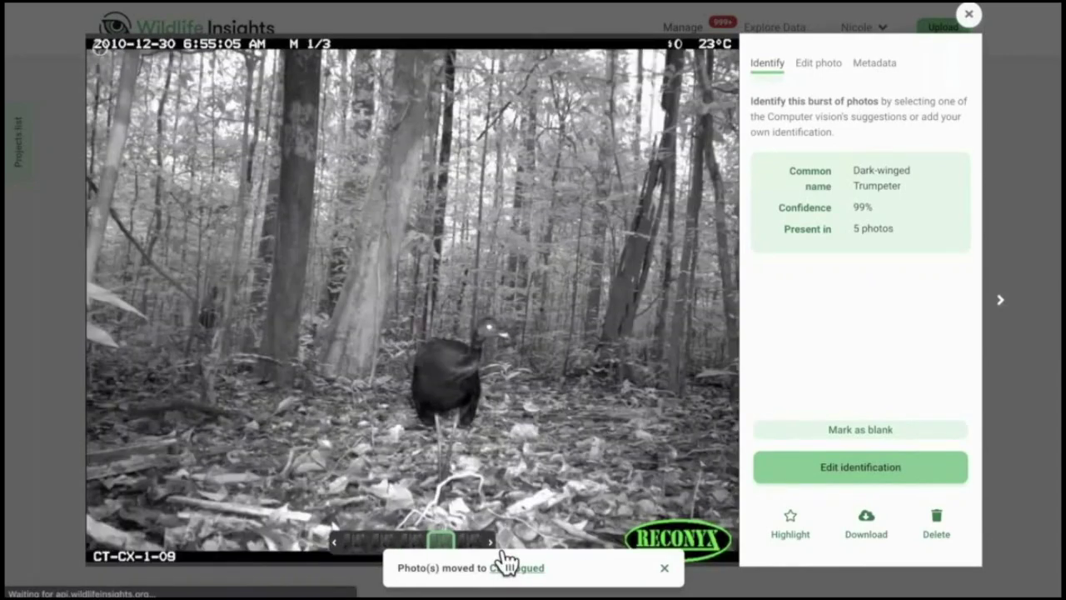
click(503, 549)
click(502, 551)
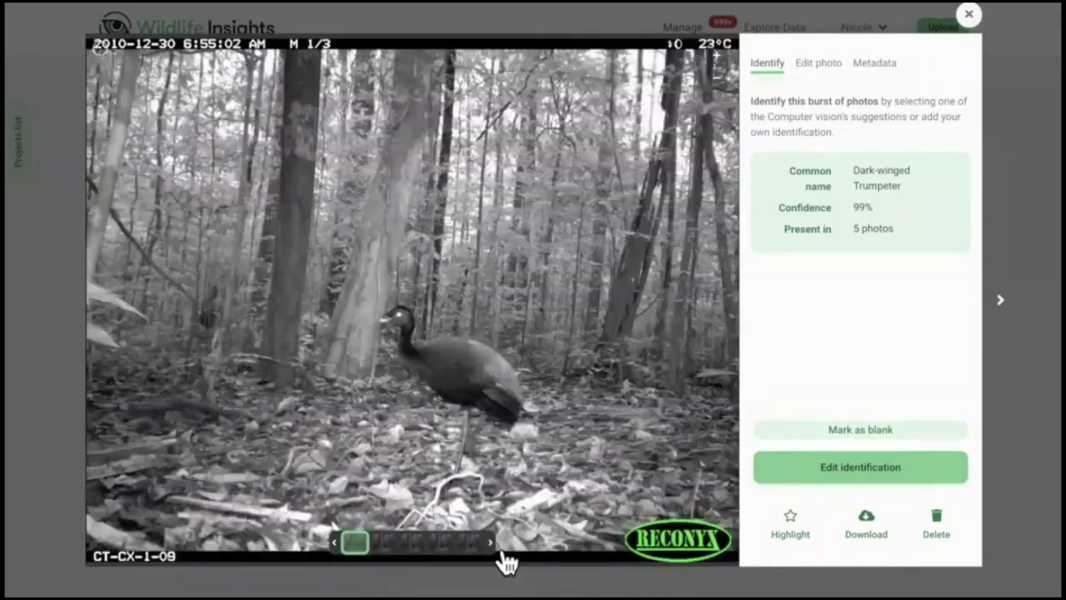
click(502, 550)
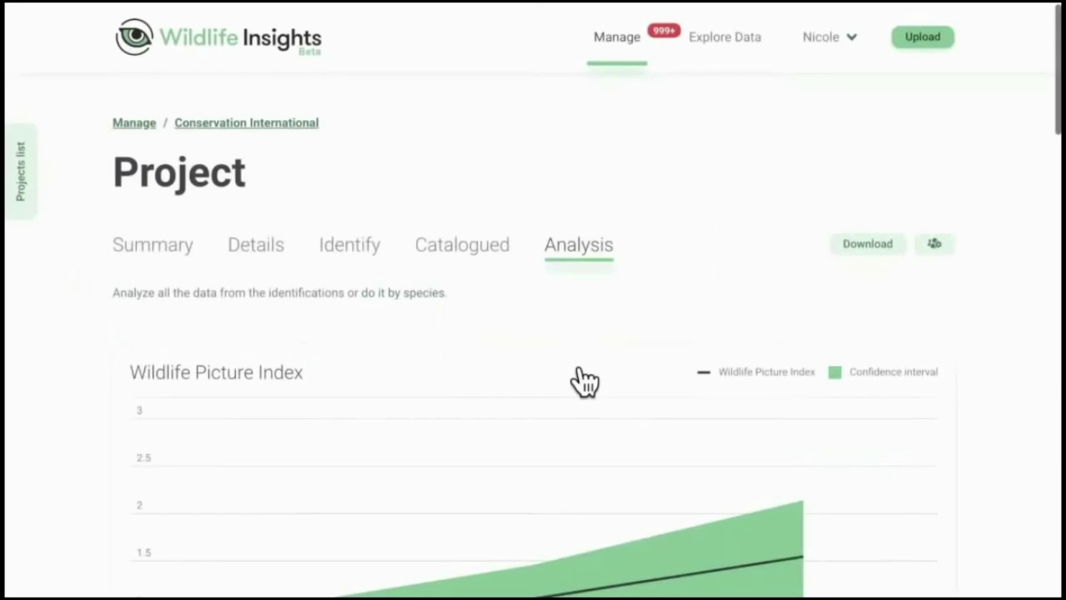
Step: Download the project's Wildlife Picture Index data and look over the occupancy trends and species richness analyses
scroll(585, 380, down, 5)
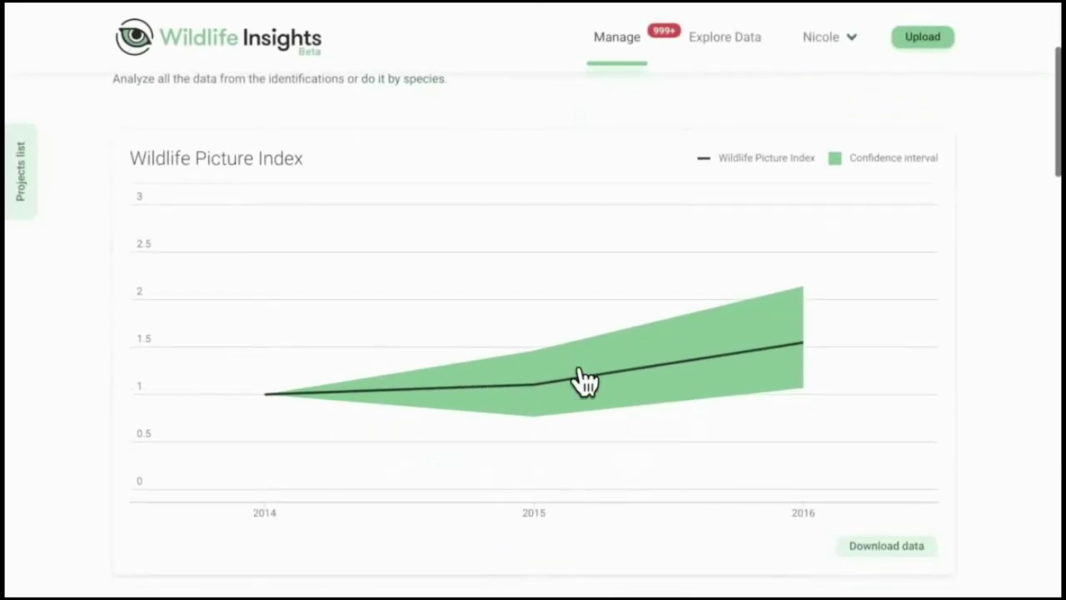
click(868, 554)
scroll(533, 333, down, 6)
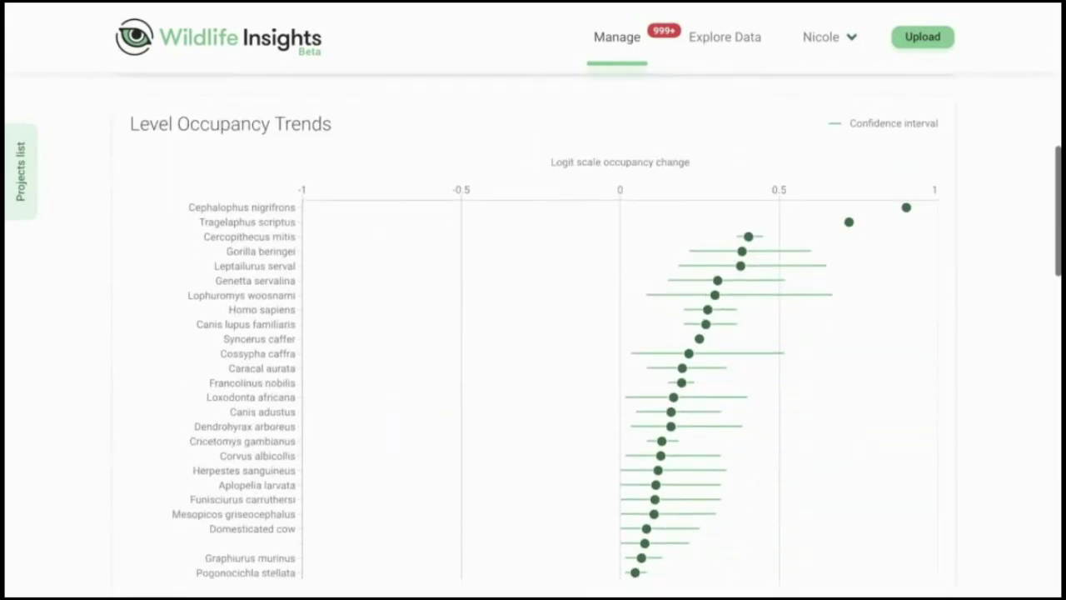
scroll(533, 333, down, 5)
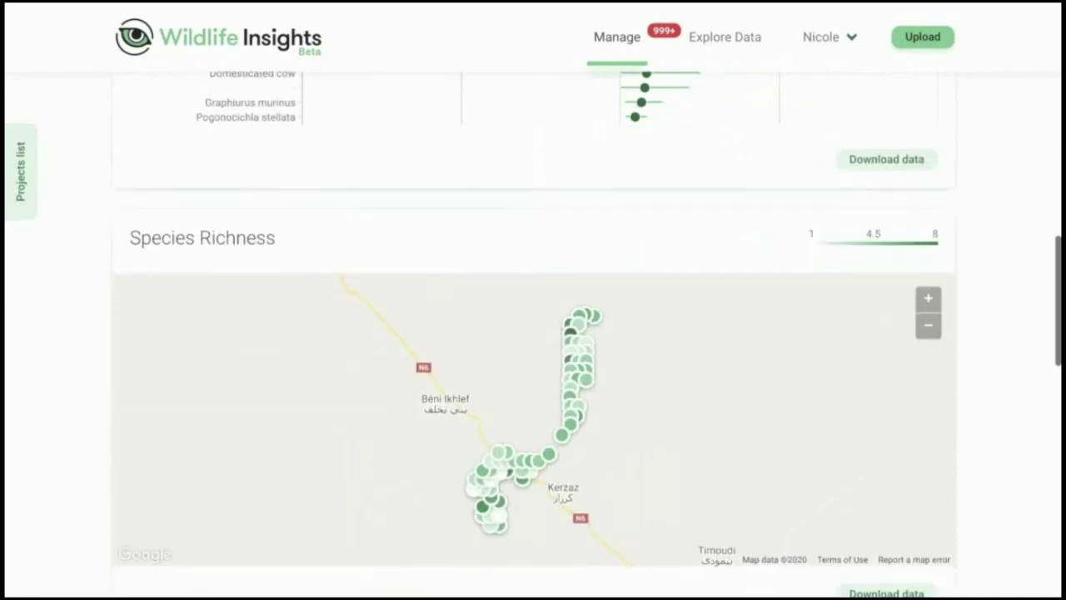
scroll(534, 333, down, 2)
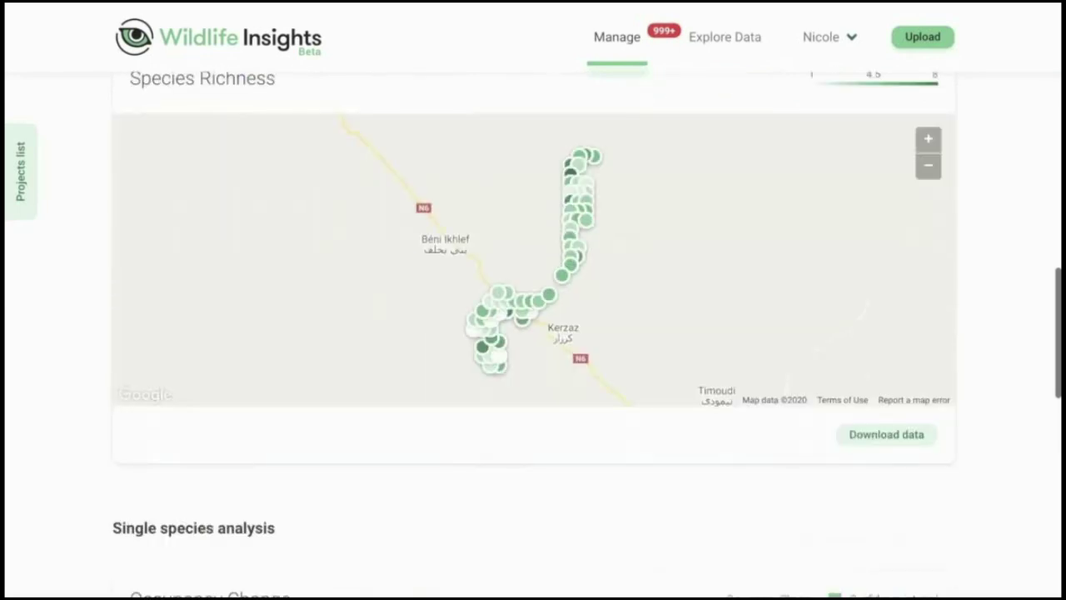
Step: Show the Detection Rate map for Cercopithecus mitis in the single species analysis and switch it to another year
scroll(534, 333, down, 1)
scroll(291, 219, down, 8)
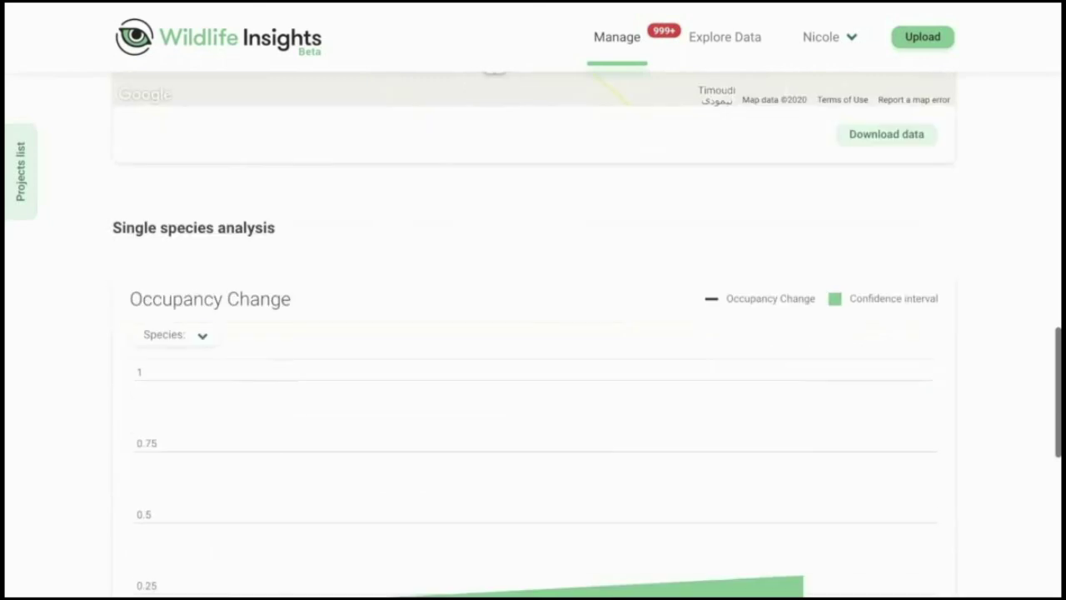
click(291, 218)
click(287, 461)
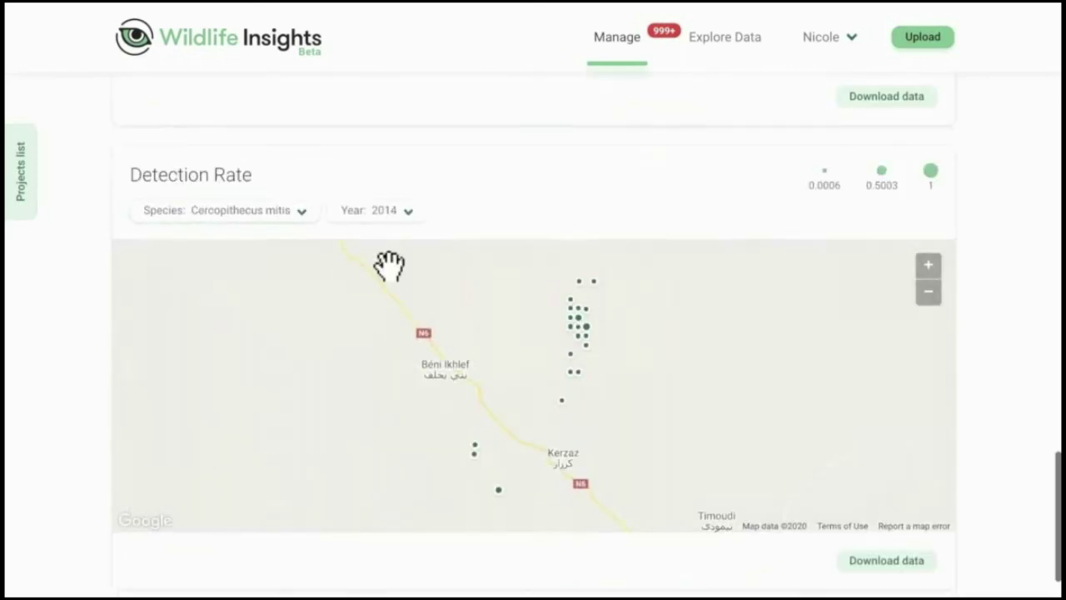
click(387, 212)
click(417, 328)
Step: Chart the Activity Budget of Cephalophus nigrifrons for 2015 and for 2016
scroll(425, 408, down, 2)
scroll(457, 502, down, 4)
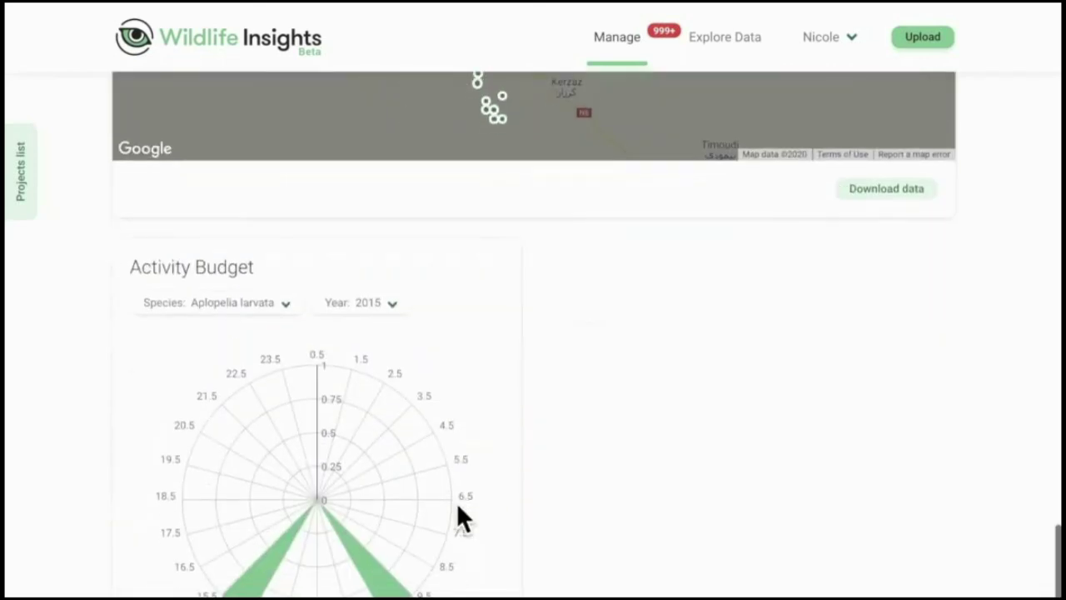
click(258, 207)
click(267, 425)
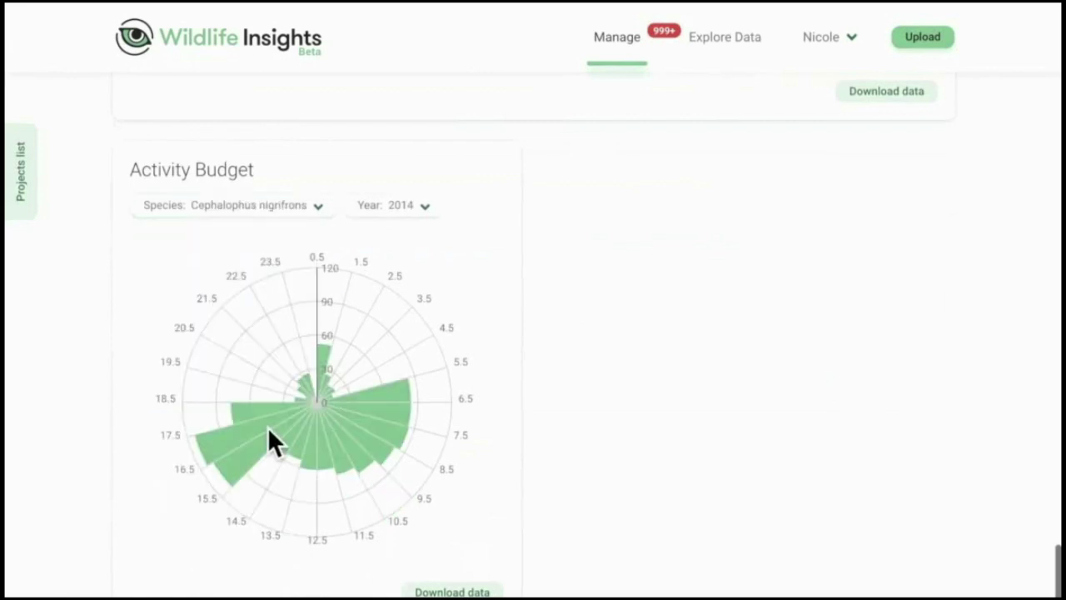
click(393, 210)
click(406, 333)
click(419, 210)
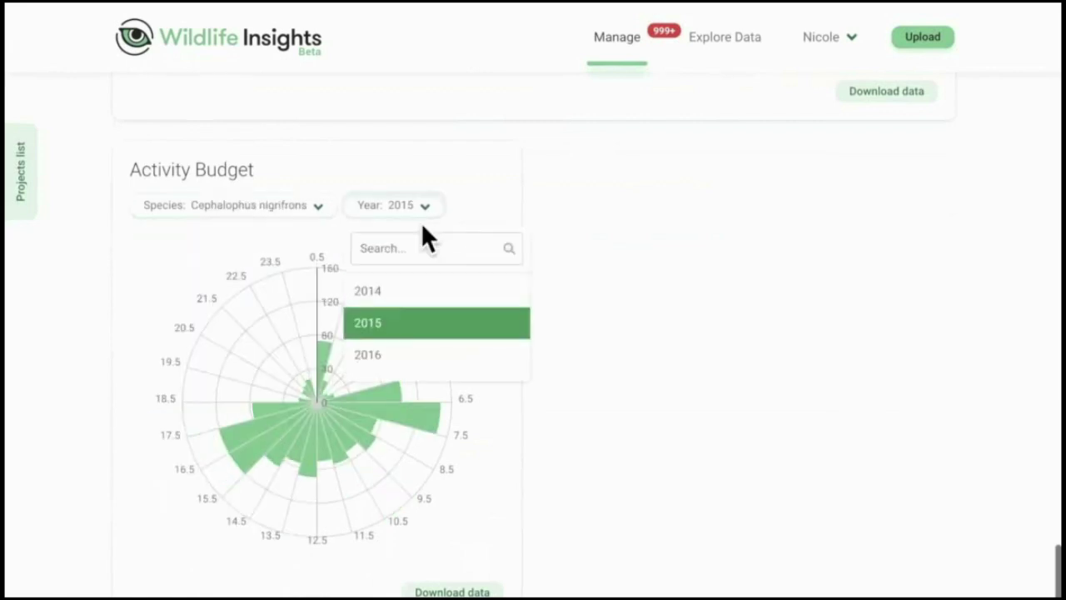
click(430, 354)
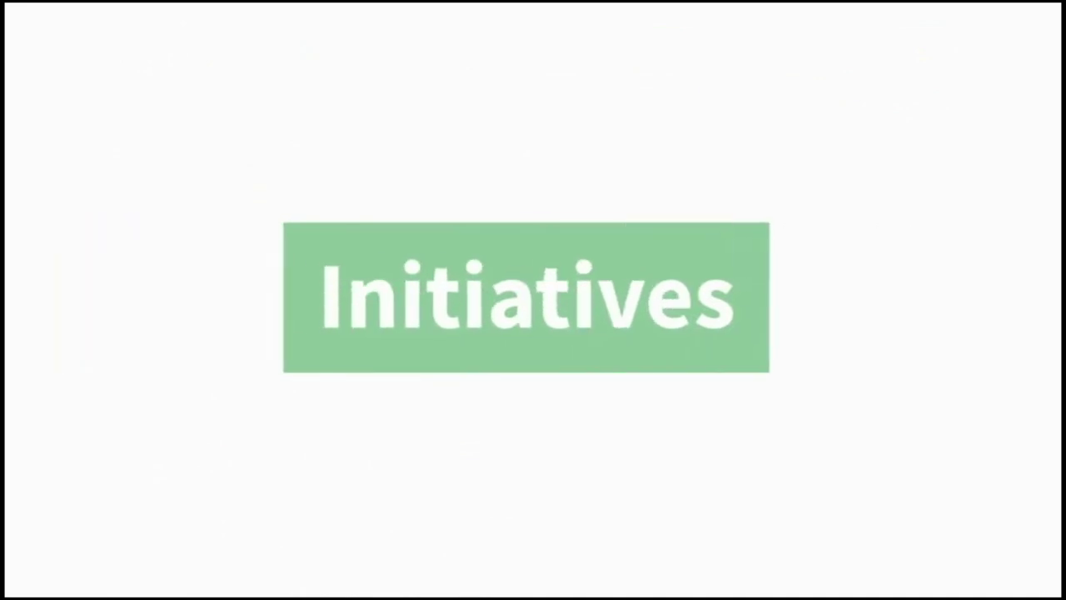
Step: Look through the TEAM Network initiative's summary, including its locations map, statistics, identification charts and projects
scroll(92, 398, down, 3)
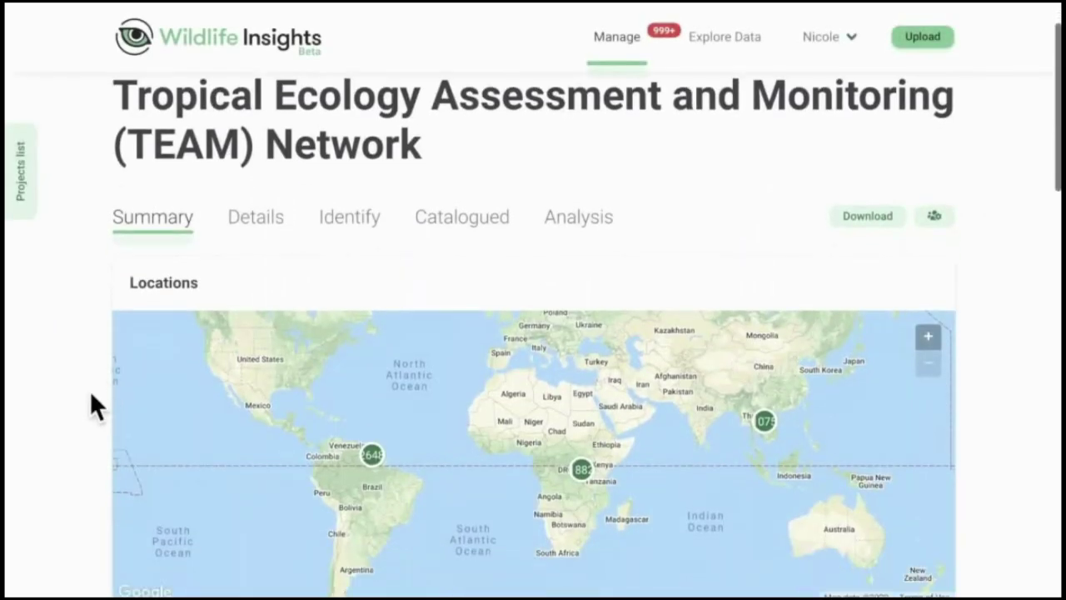
scroll(91, 395, down, 5)
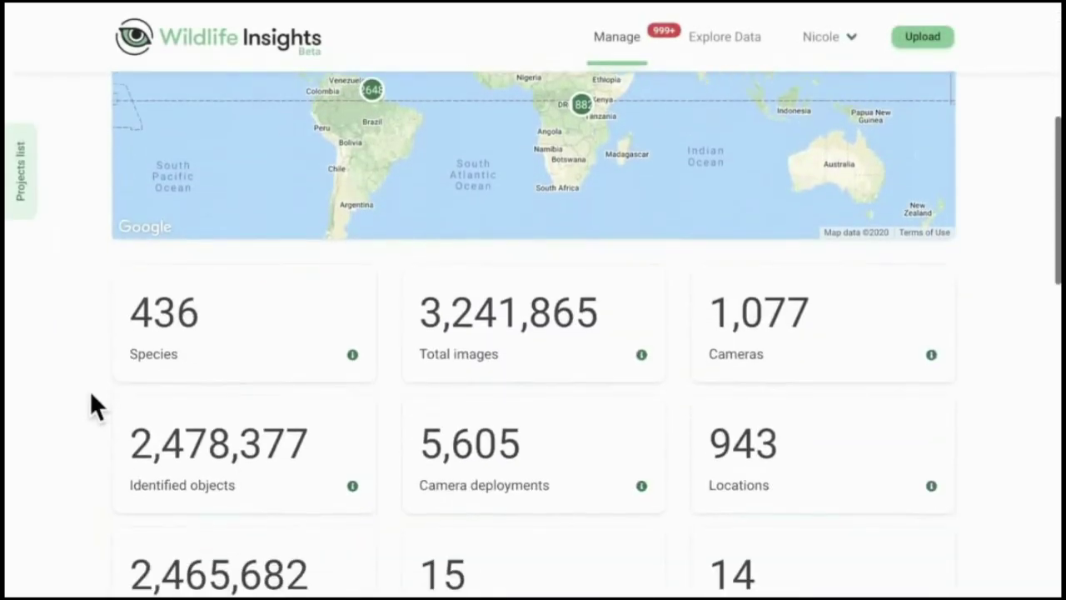
scroll(90, 395, down, 9)
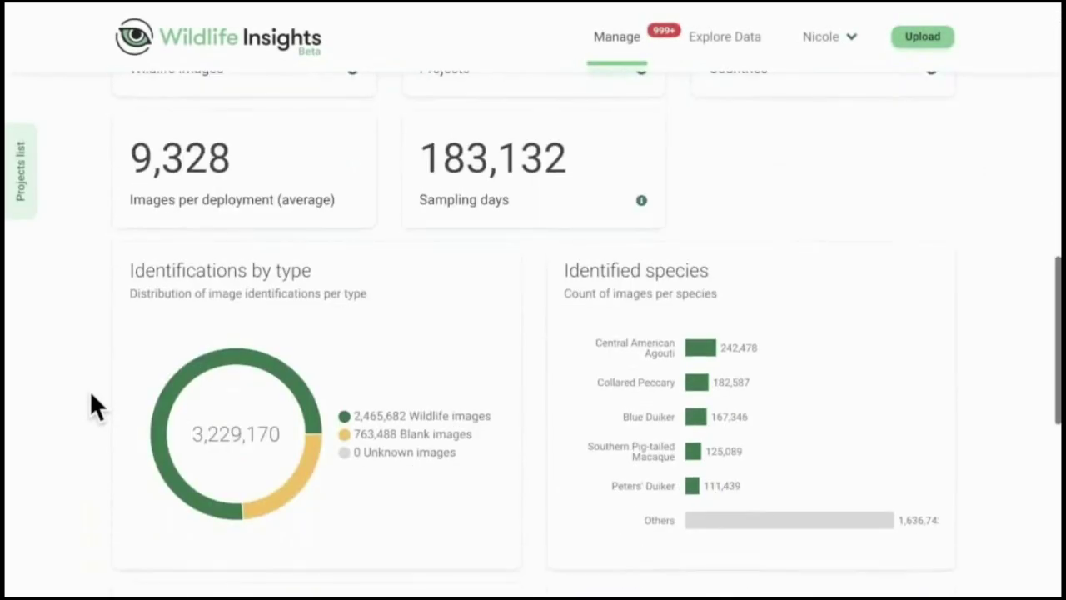
scroll(92, 395, down, 3)
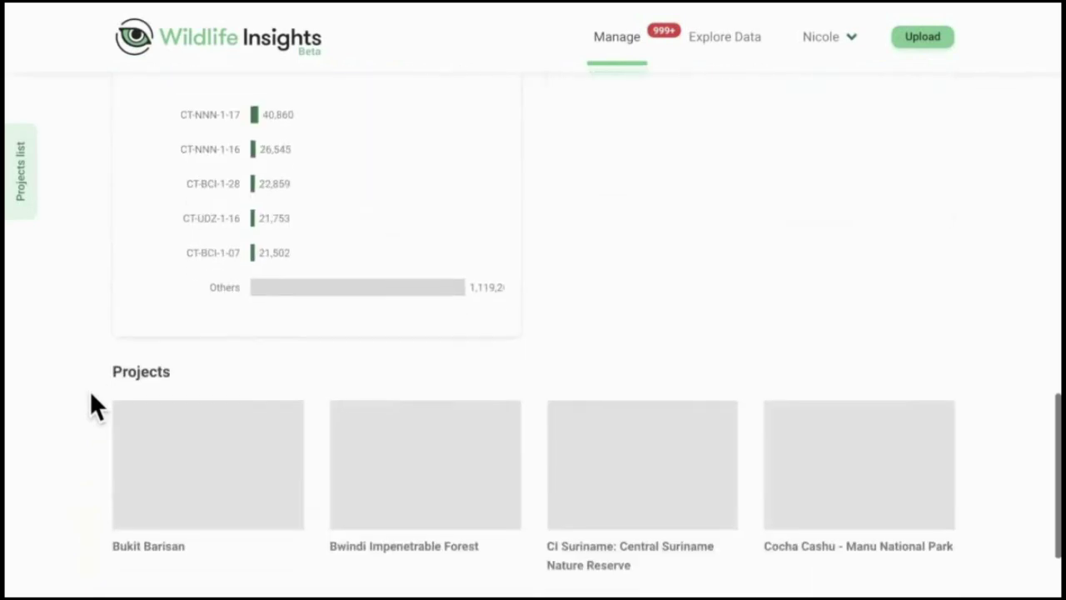
Step: Open the TEAM Network initiative's details and look through its logo, cover image, description, introduction, photos and content
scroll(92, 396, up, 20)
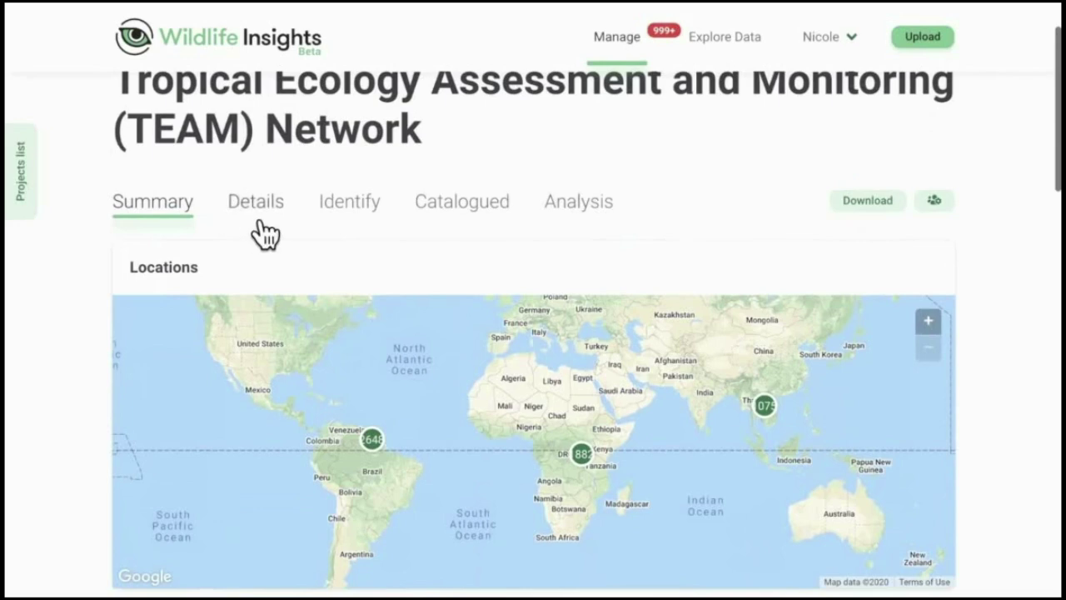
click(259, 230)
scroll(583, 445, down, 2)
scroll(582, 431, down, 3)
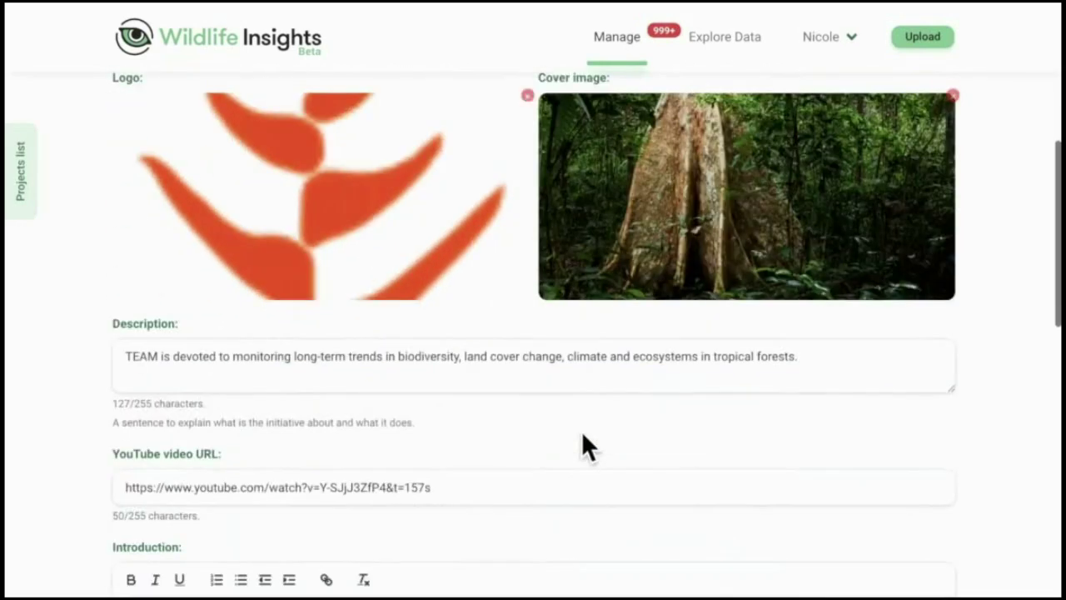
scroll(582, 434, down, 6)
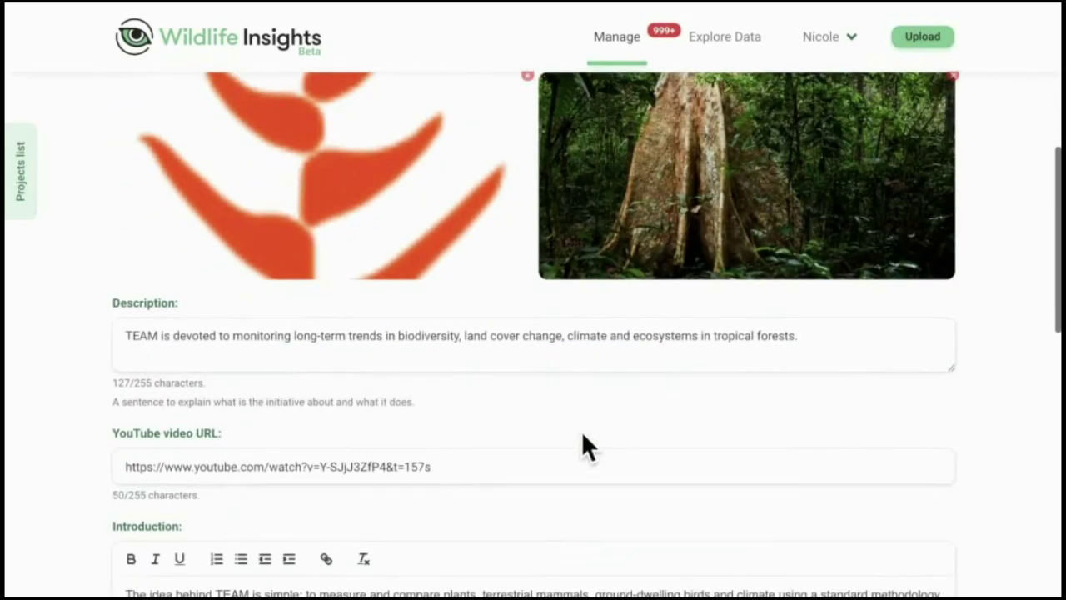
scroll(138, 439, down, 3)
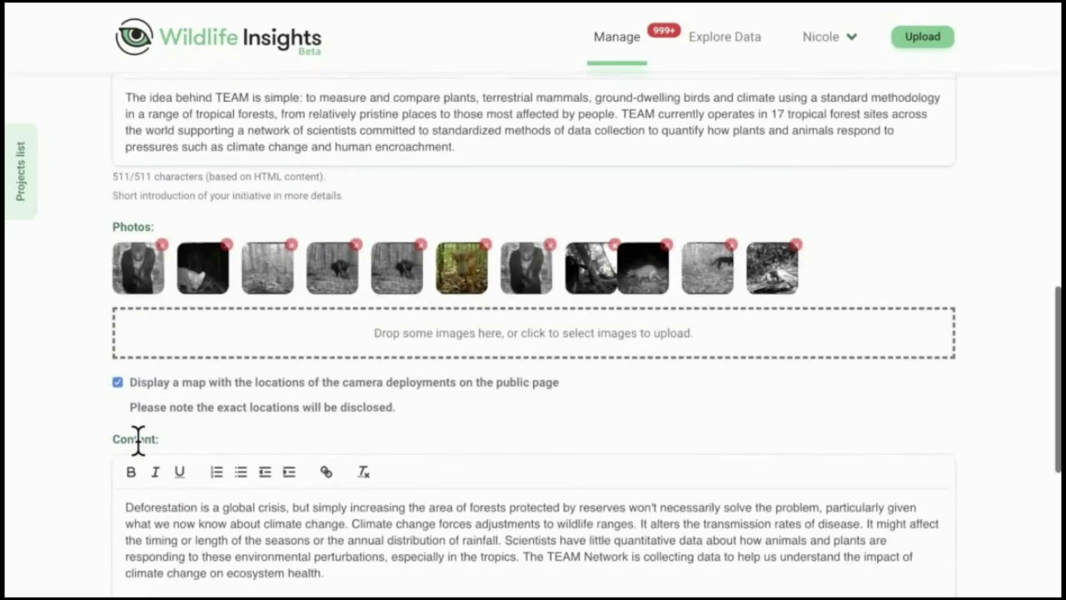
Step: Look through the rest of the TEAM Network initiative's details, including its content text, contact content and partners' logos
scroll(138, 439, down, 2)
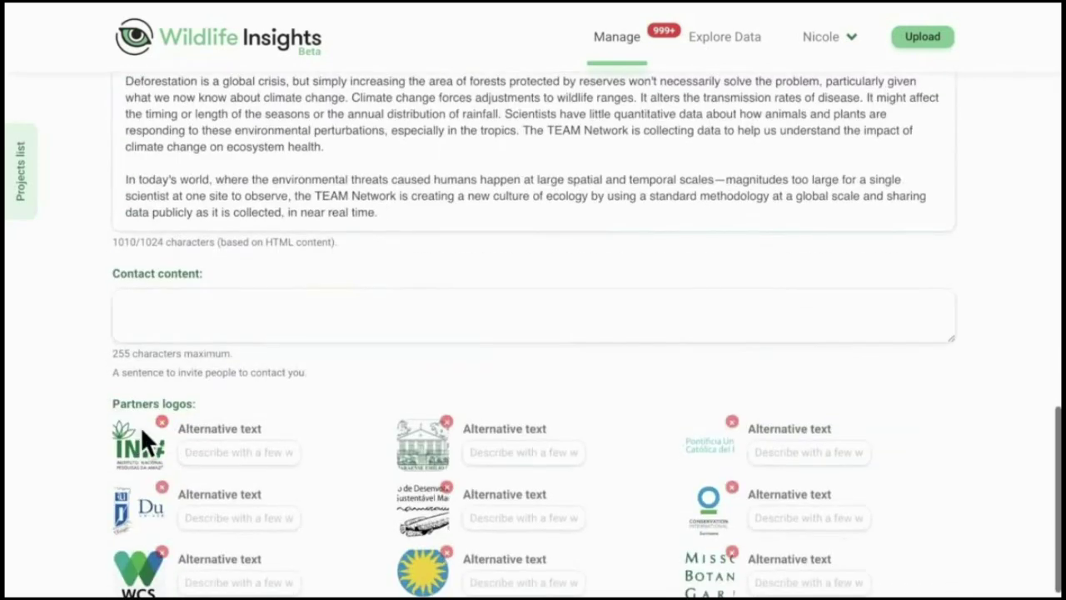
scroll(141, 431, down, 2)
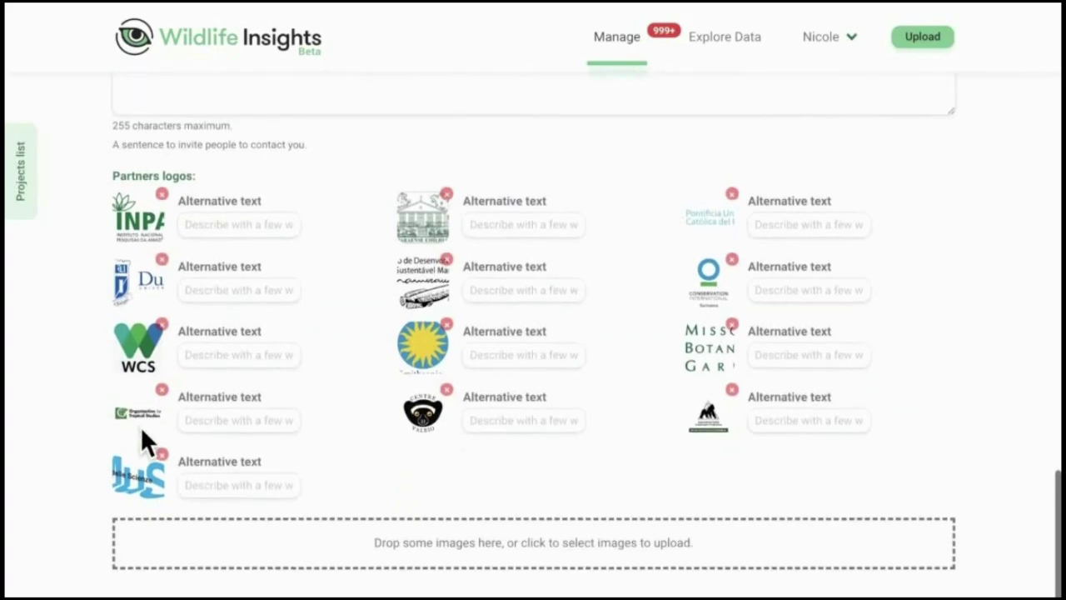
scroll(141, 426, up, 15)
scroll(142, 431, up, 5)
Step: Open the TEAM Network initiative's public page, play its Badru's Story video and read the introduction
click(524, 342)
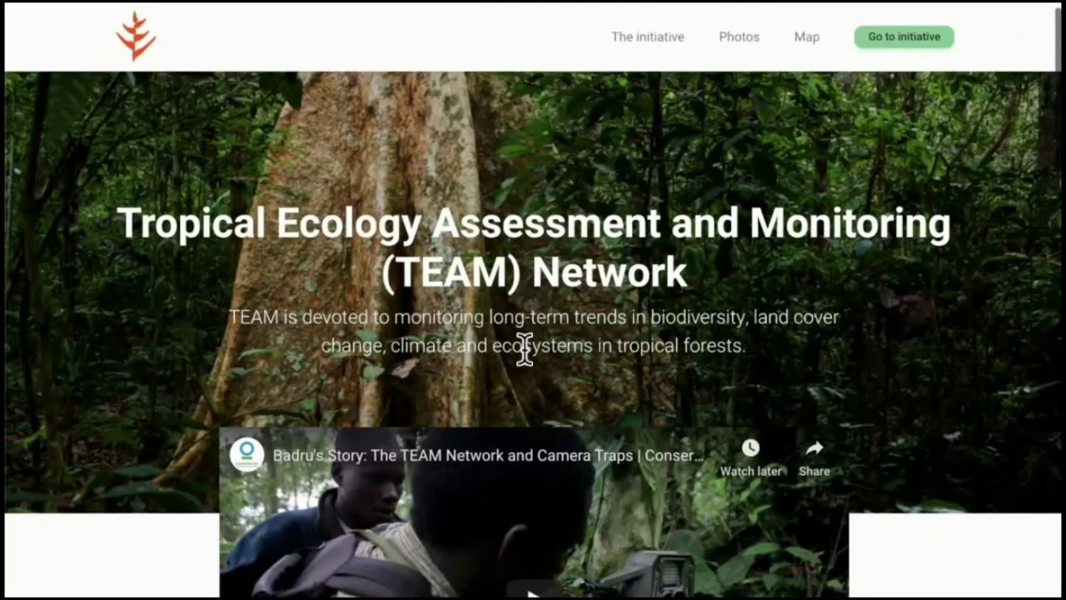
scroll(524, 348, down, 3)
click(527, 349)
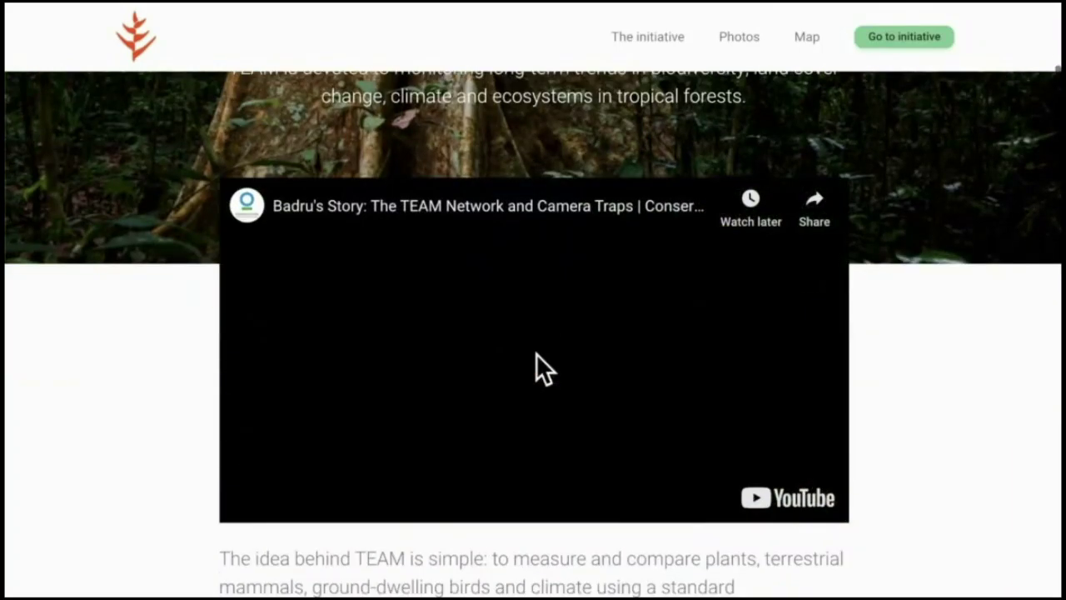
scroll(537, 356, down, 3)
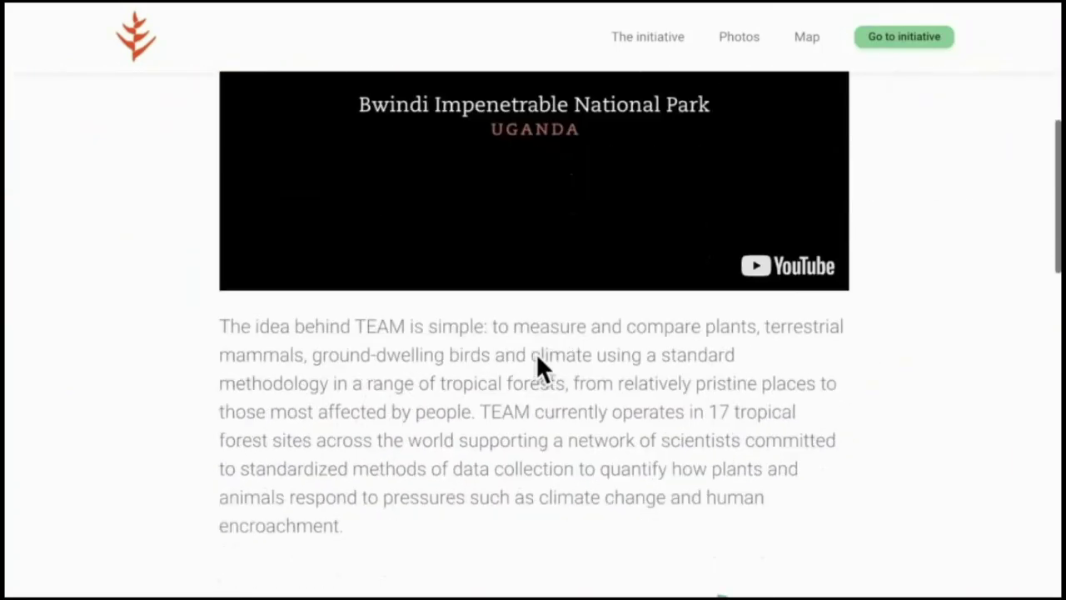
scroll(536, 353, down, 1)
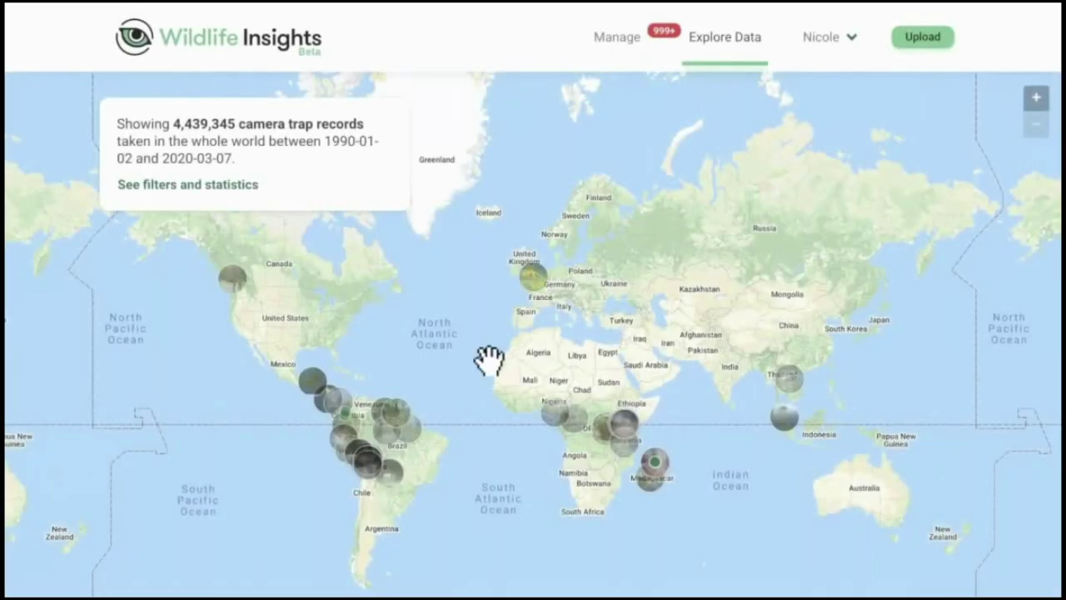
Step: Open the Nouabalé Ndoki project from the Explore Data world map and browse its camera trap photos
click(554, 410)
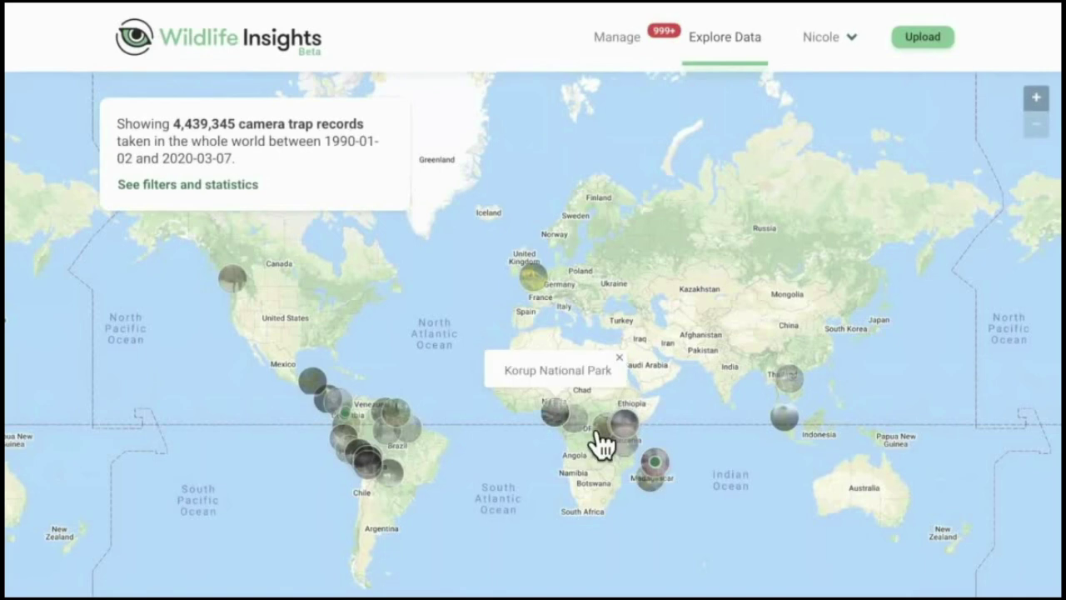
click(597, 434)
click(499, 454)
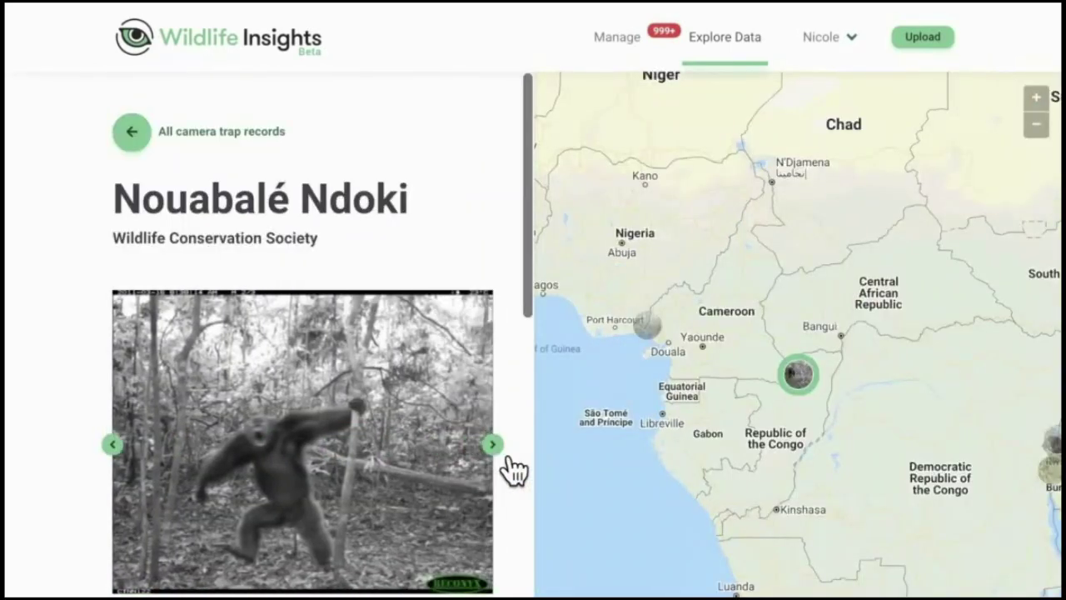
click(506, 458)
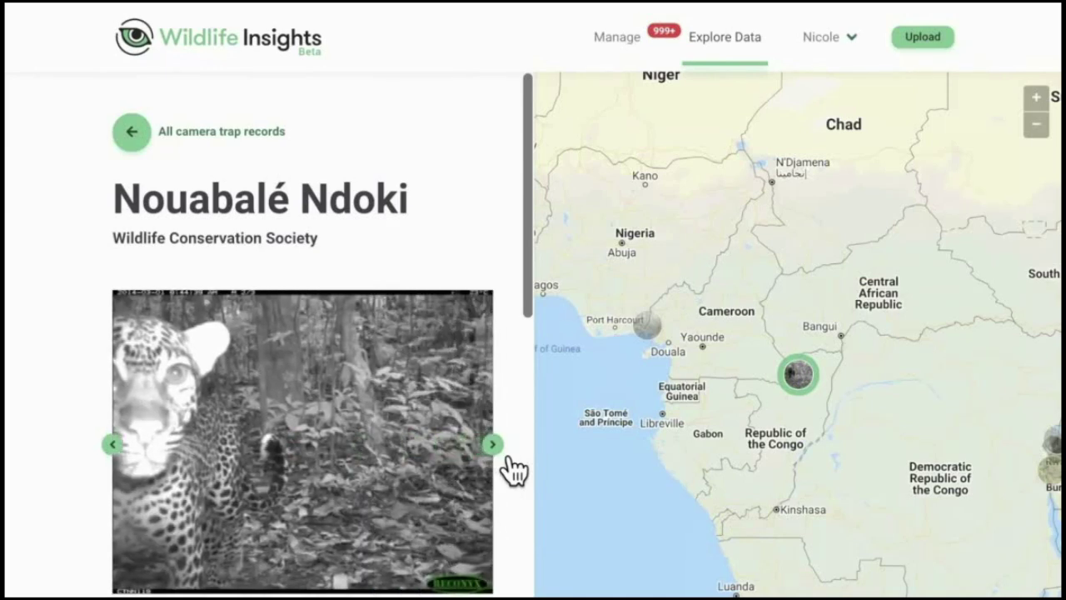
click(505, 458)
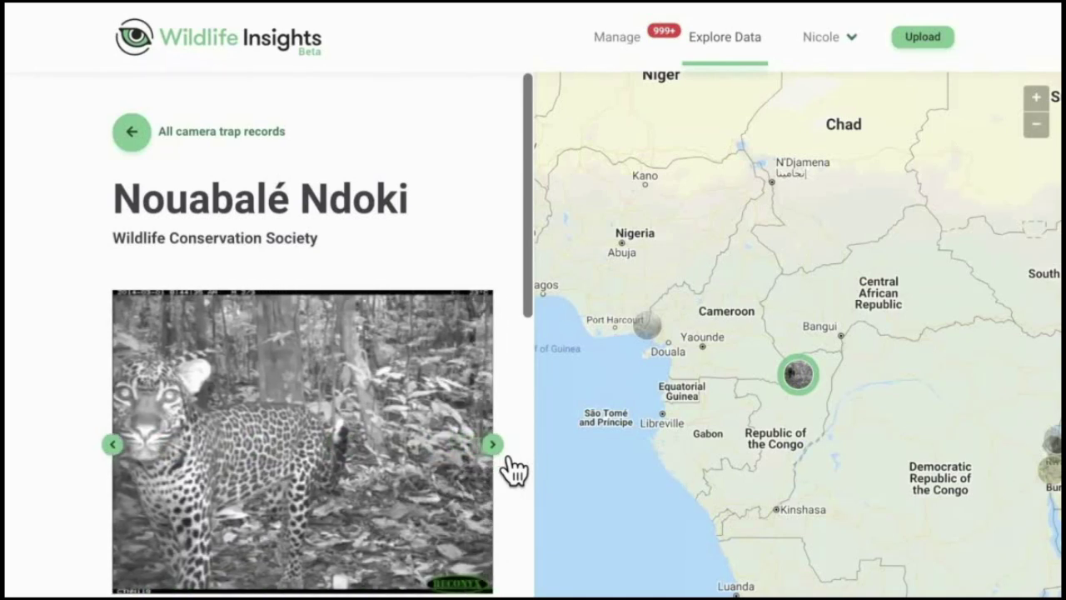
Step: Review the Nouabalé Ndoki project's statistics and identified species chart, and return to all camera trap records
scroll(506, 458, down, 1)
scroll(512, 471, down, 5)
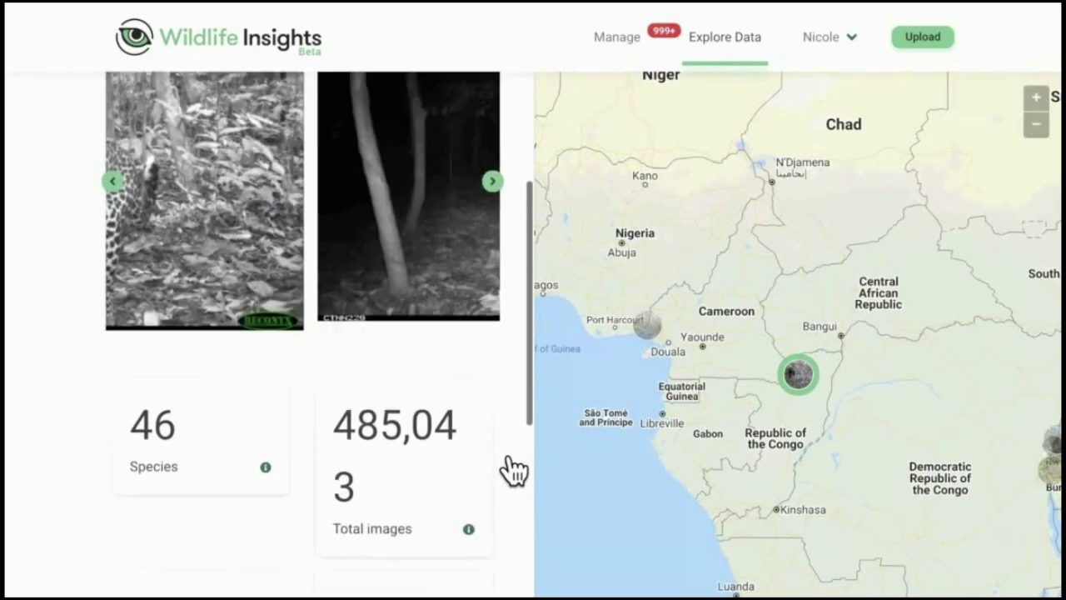
scroll(499, 449, down, 8)
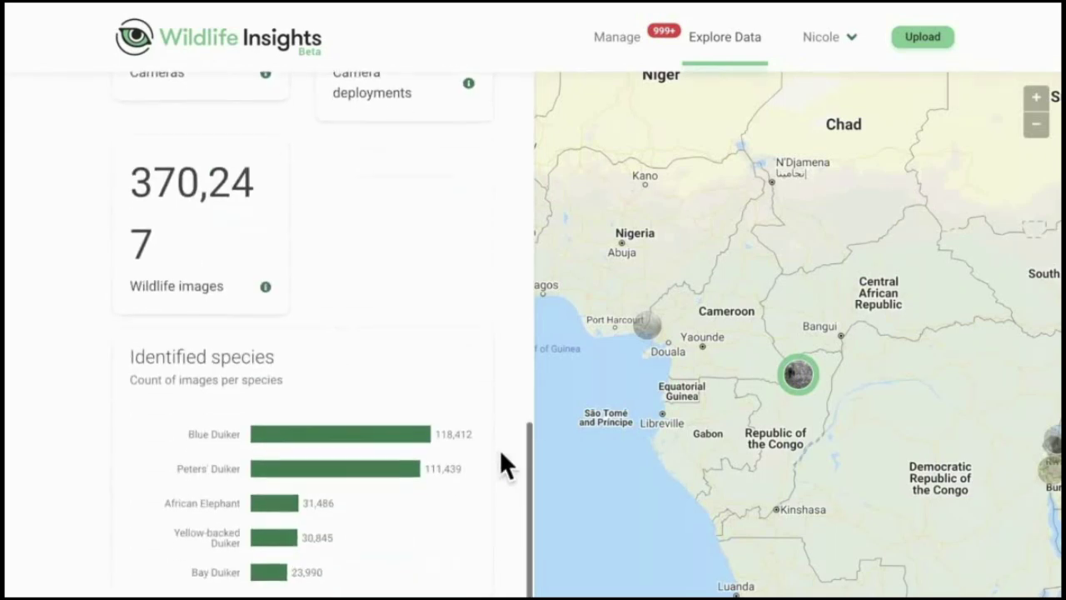
scroll(500, 449, up, 2)
scroll(500, 449, up, 9)
click(275, 136)
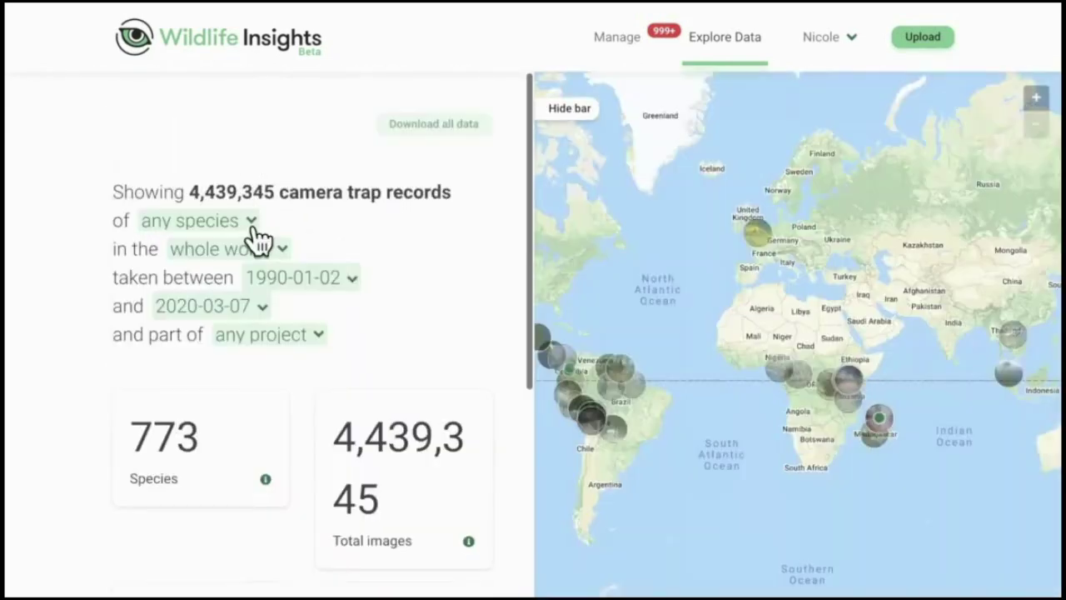
Step: Filter the camera trap records by the species Jaguar
click(249, 224)
click(250, 263)
text(jagua)
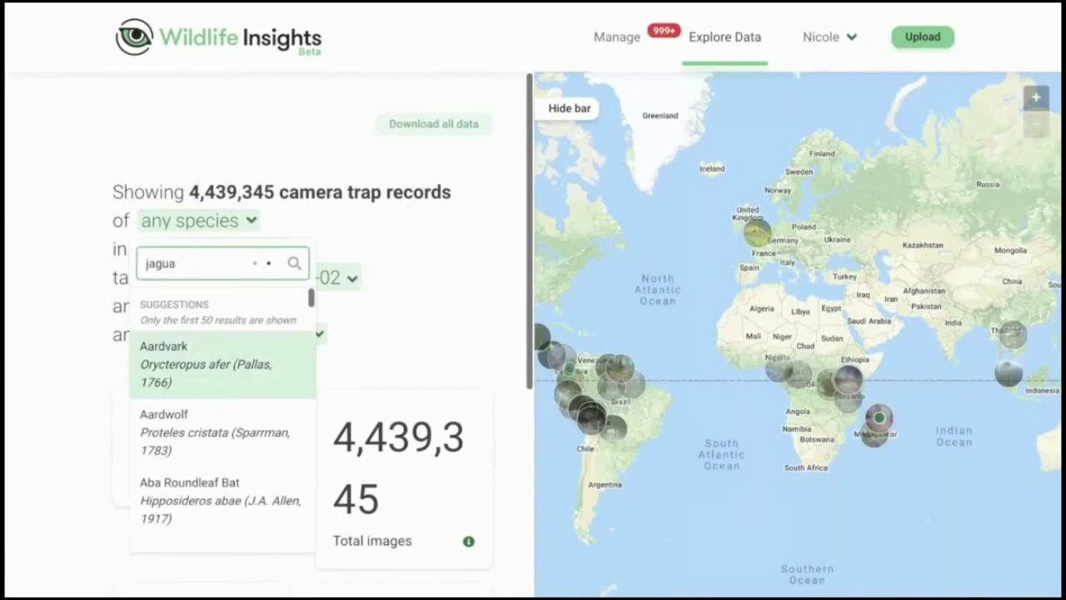
text(r)
click(247, 346)
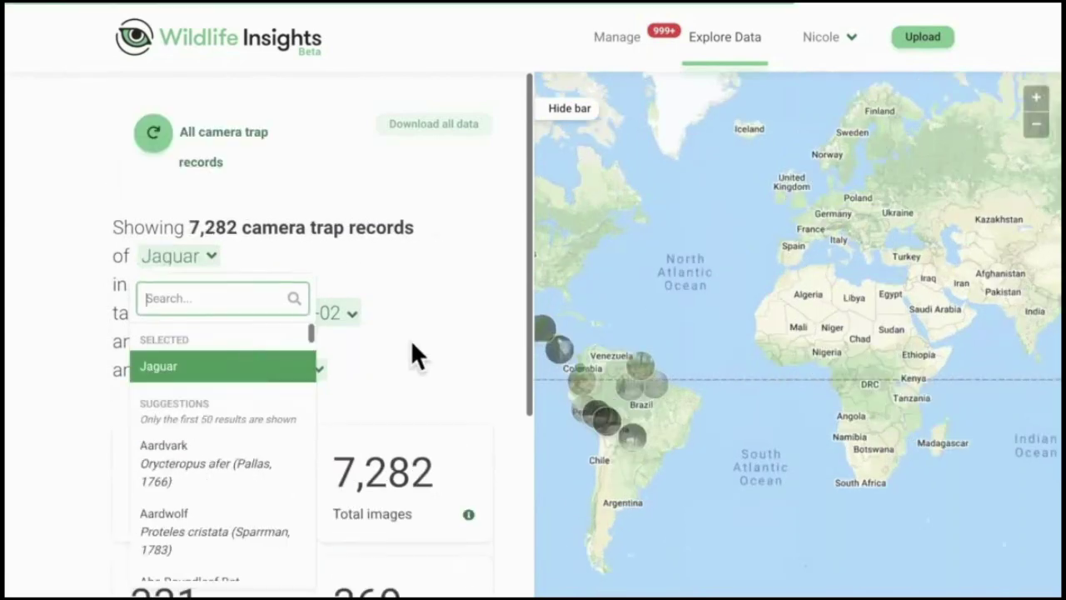
click(410, 339)
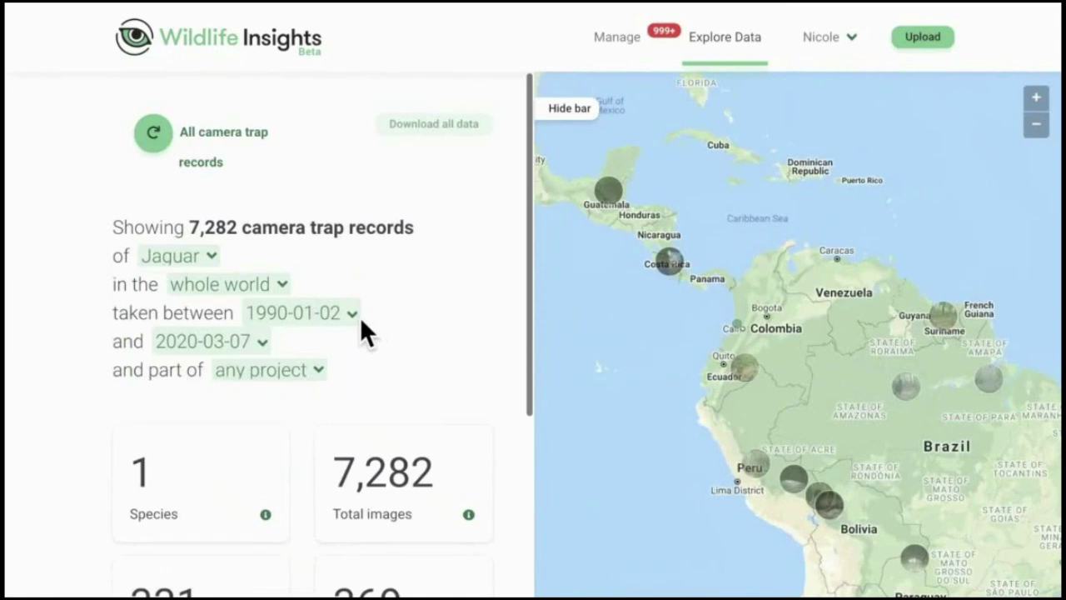
Step: Restrict the Jaguar records from the whole world to Brazil
click(279, 290)
text(br)
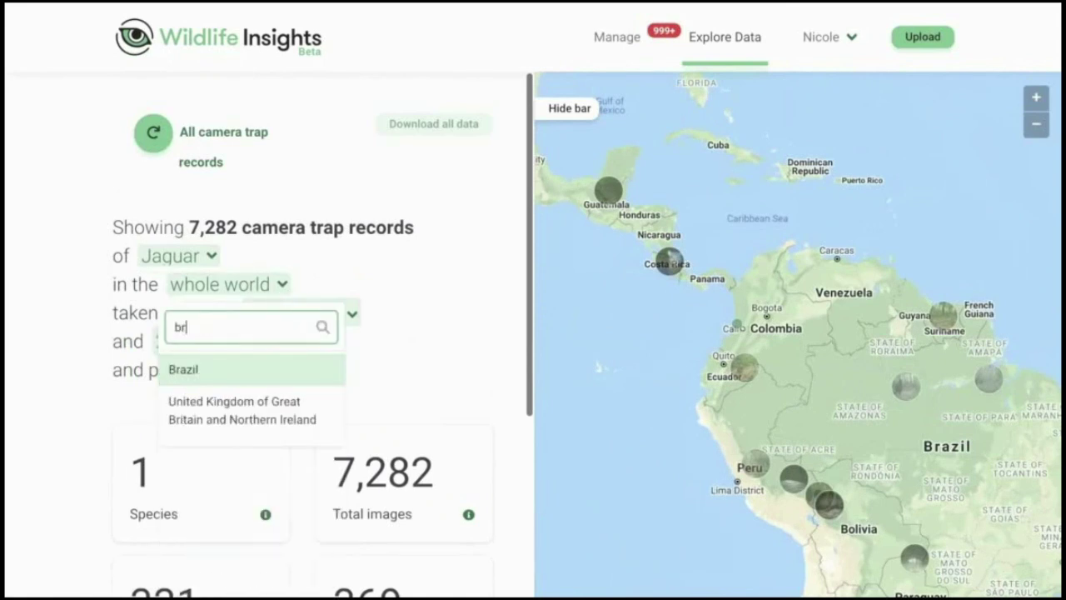
text(azil)
click(274, 369)
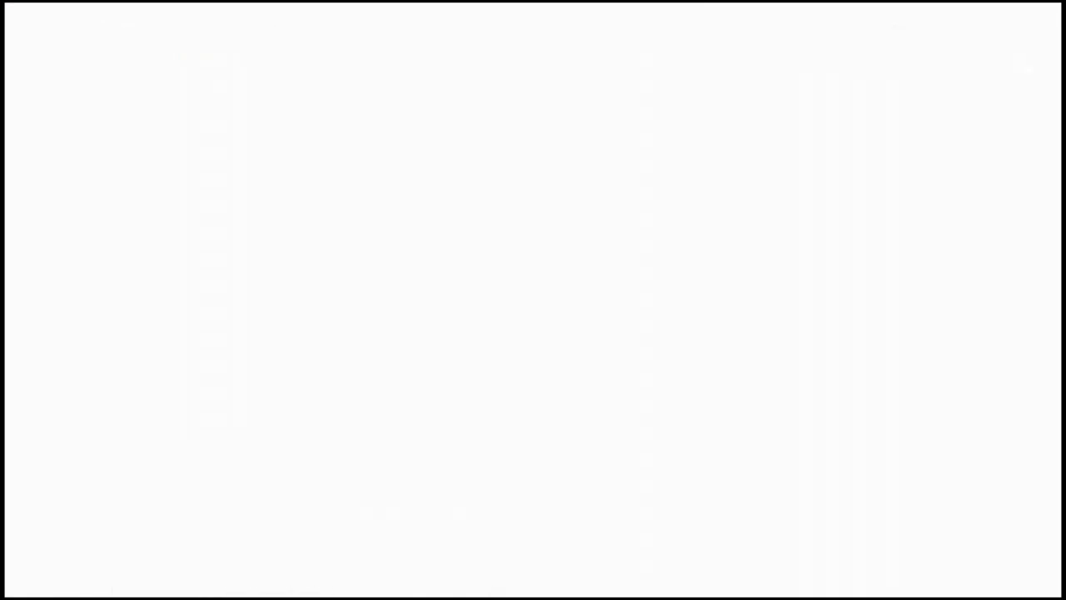
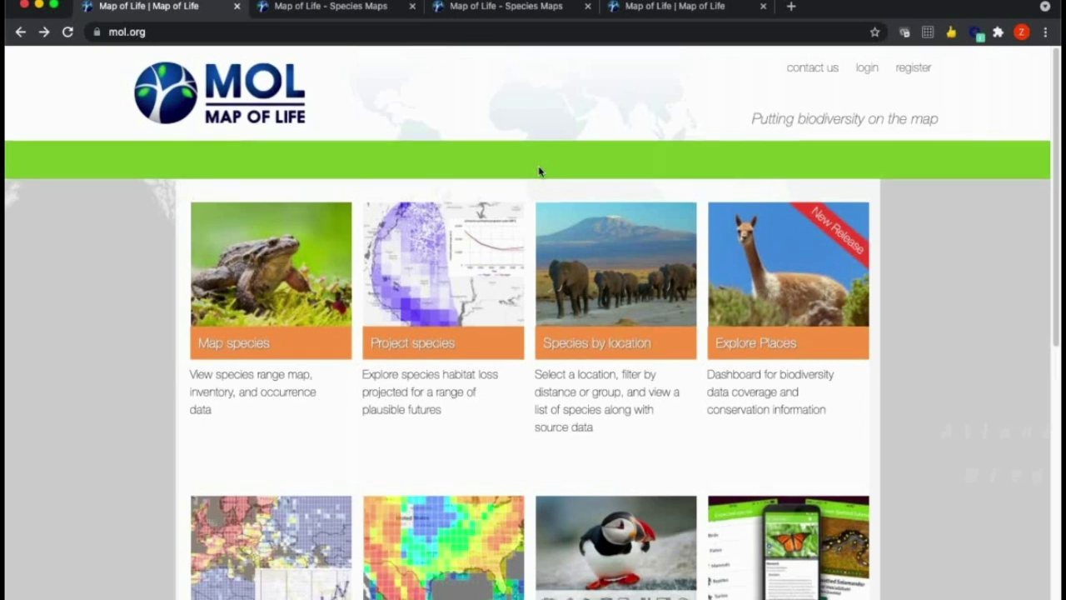
Step: Look over the Map of Life home page, open its Indicators section and explore the Species Habitat indicator
scroll(539, 170, down, 1)
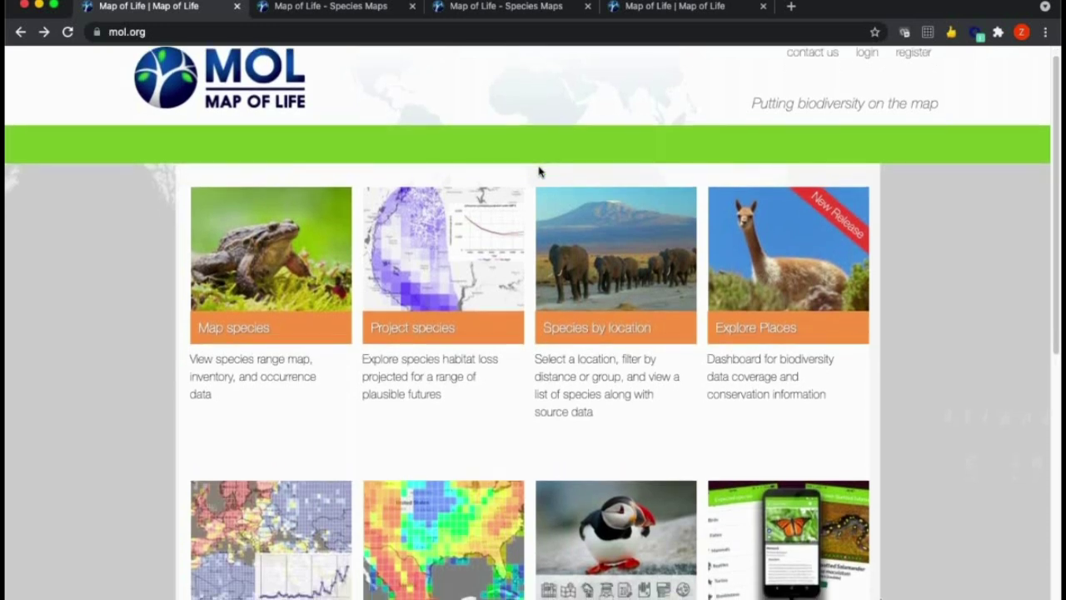
scroll(539, 171, down, 1)
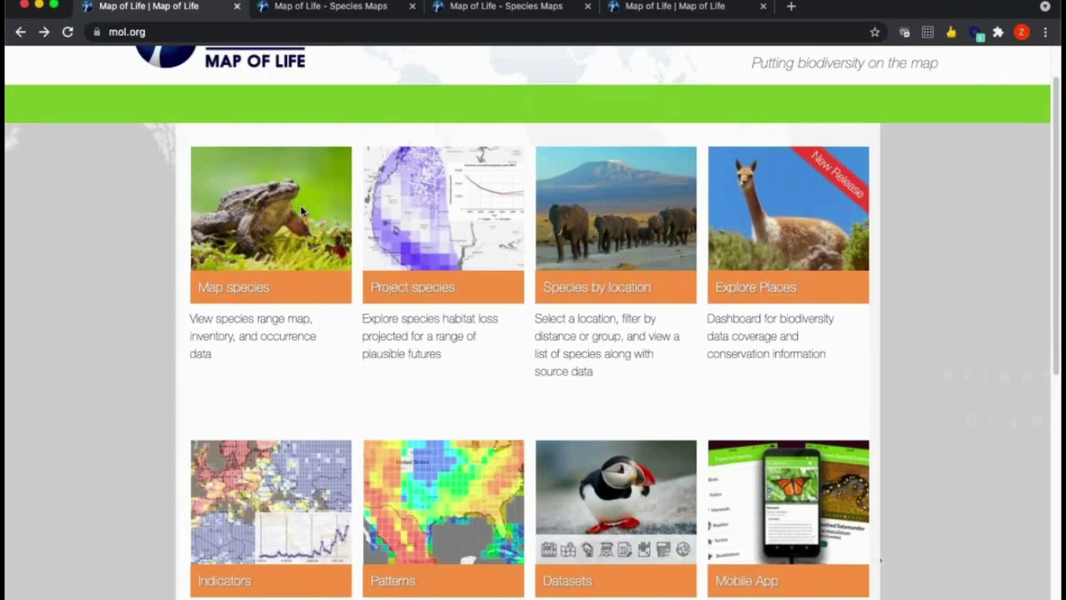
scroll(215, 291, down, 1)
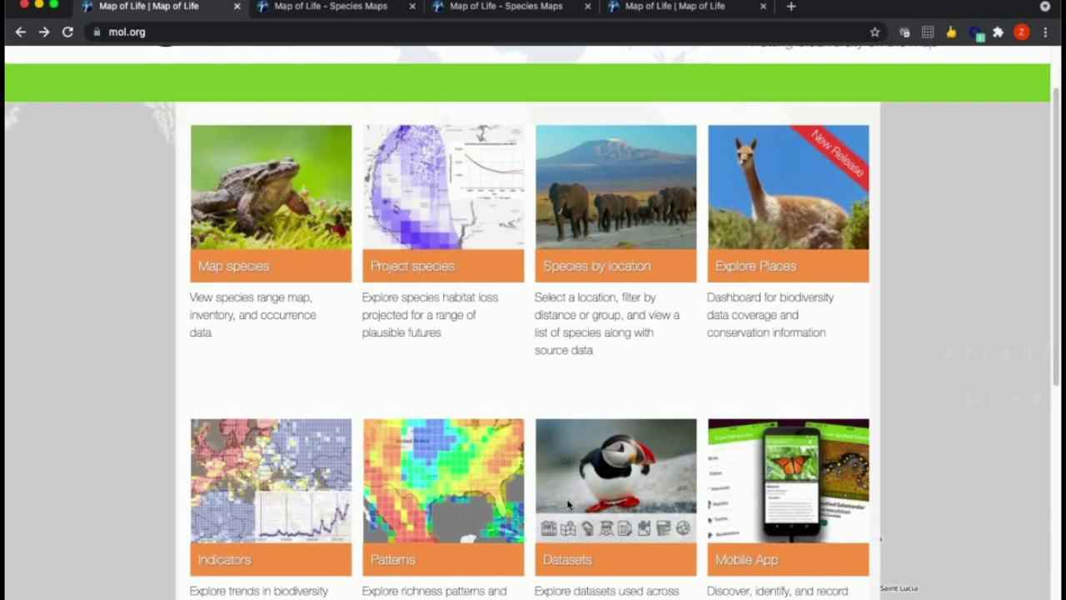
click(291, 557)
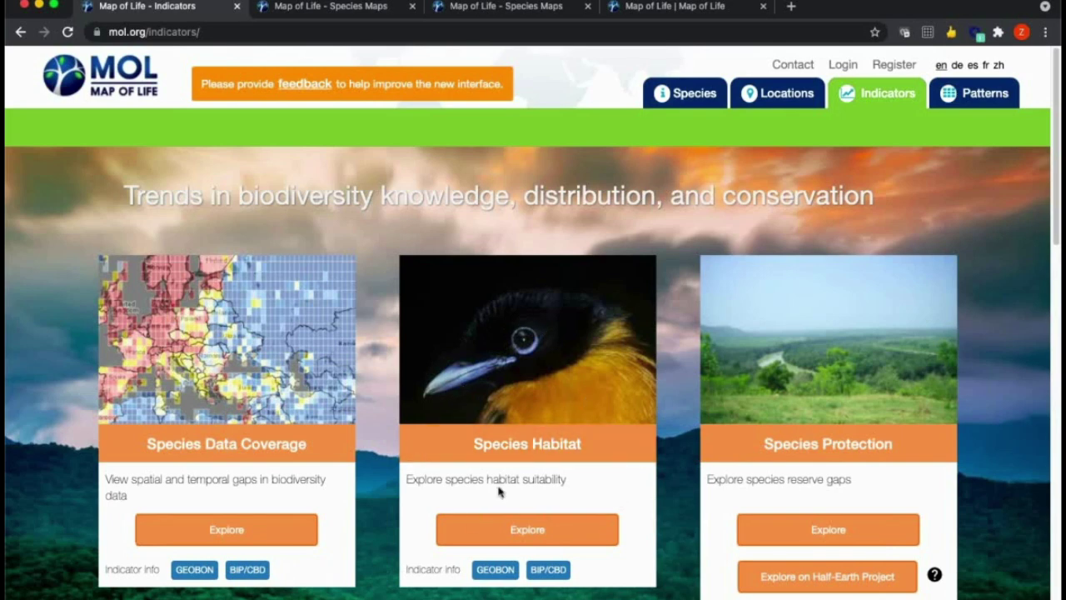
click(486, 539)
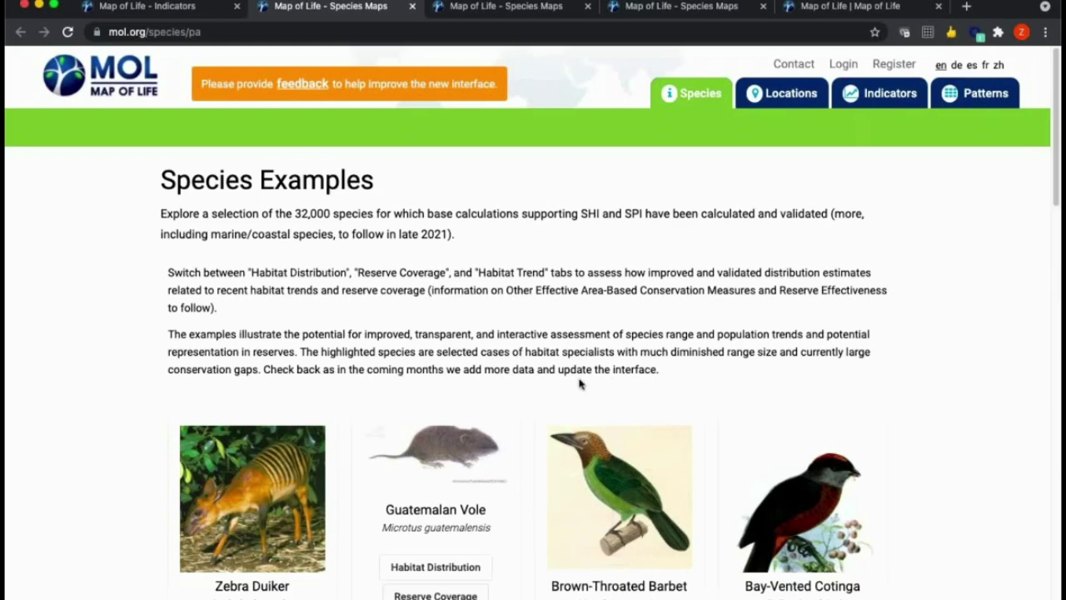
Step: Look through the Species Examples, examining the listed species and their habitat distribution, reserve coverage and habitat trend options
scroll(580, 384, down, 1)
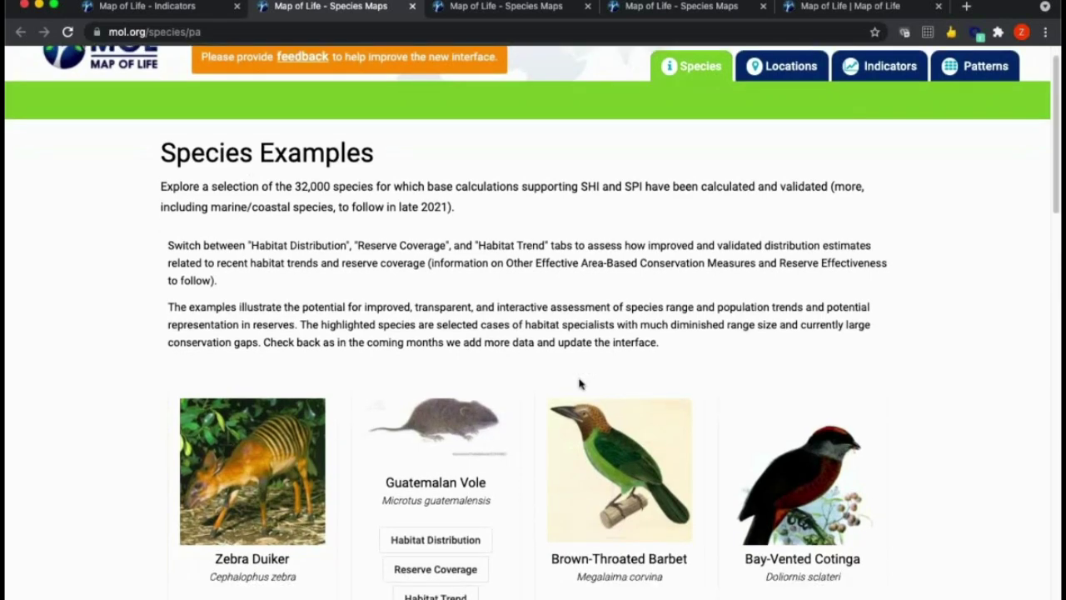
scroll(581, 383, down, 3)
scroll(496, 423, down, 3)
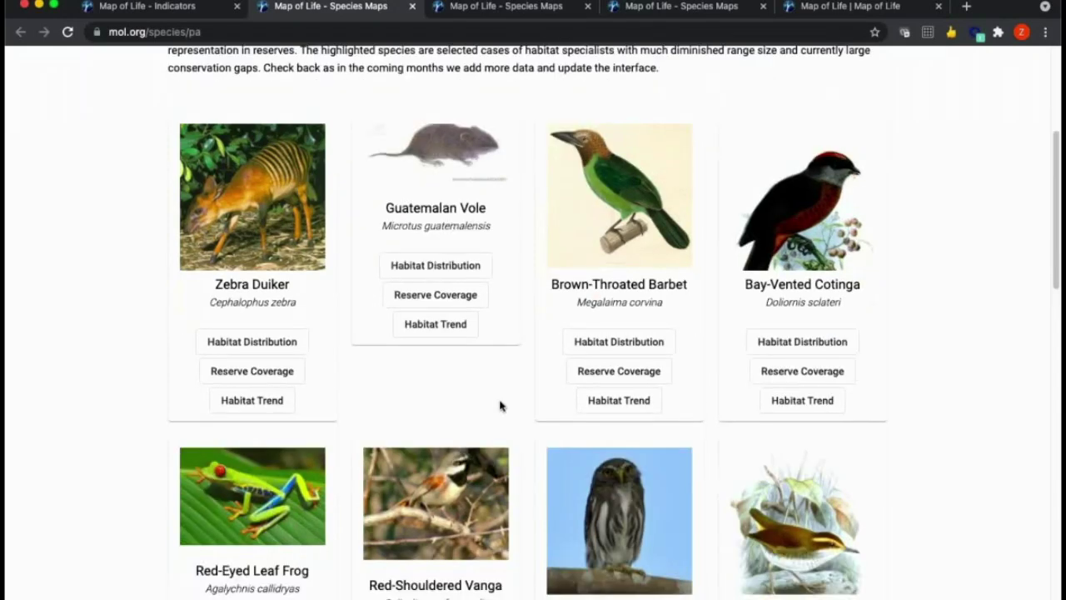
scroll(503, 395, down, 3)
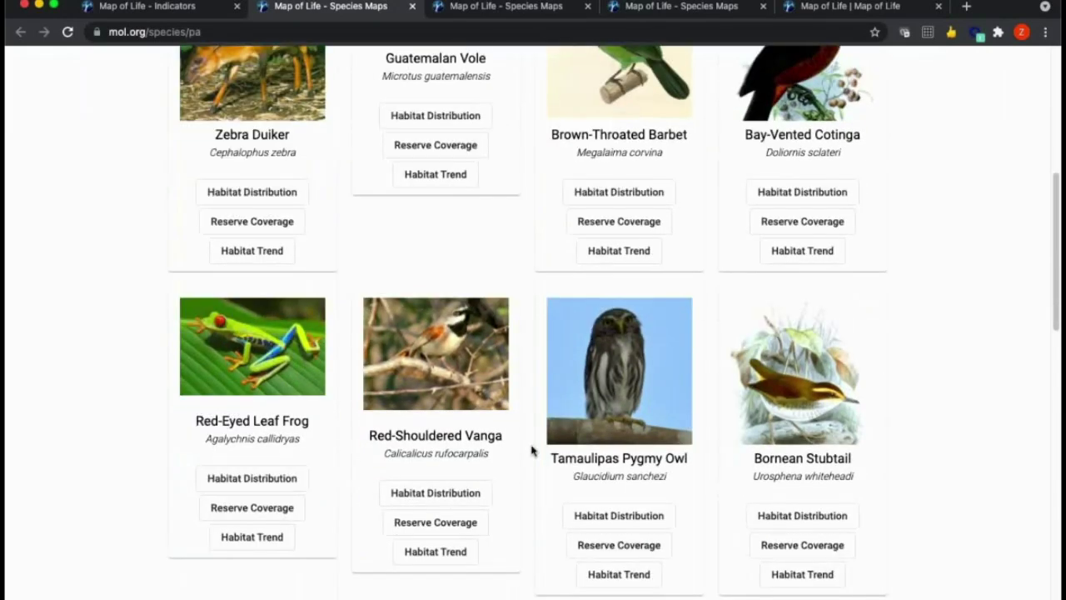
scroll(532, 450, down, 4)
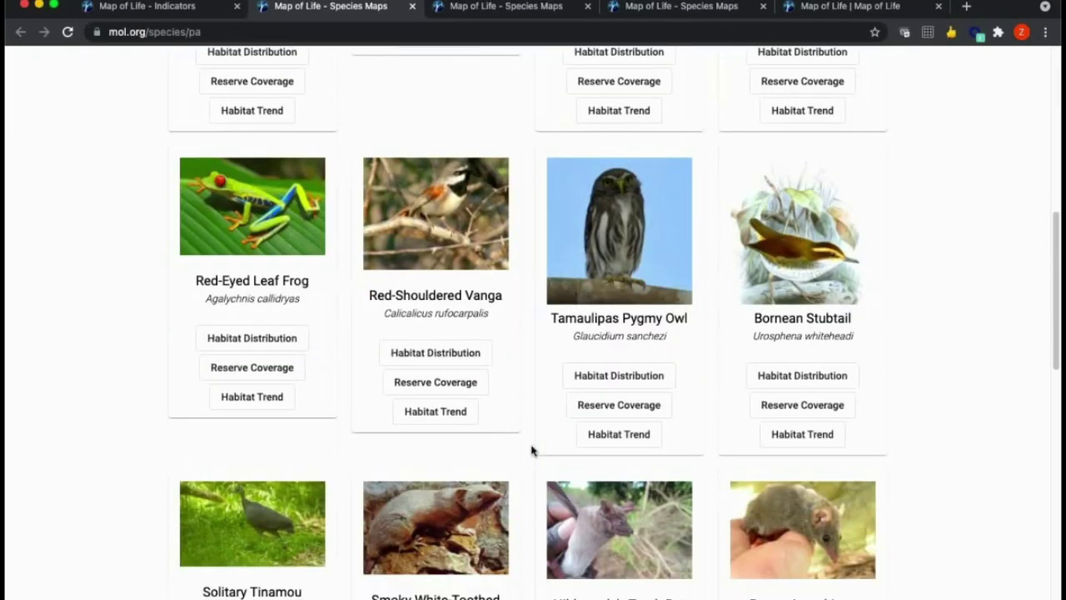
scroll(531, 451, down, 1)
scroll(531, 451, down, 2)
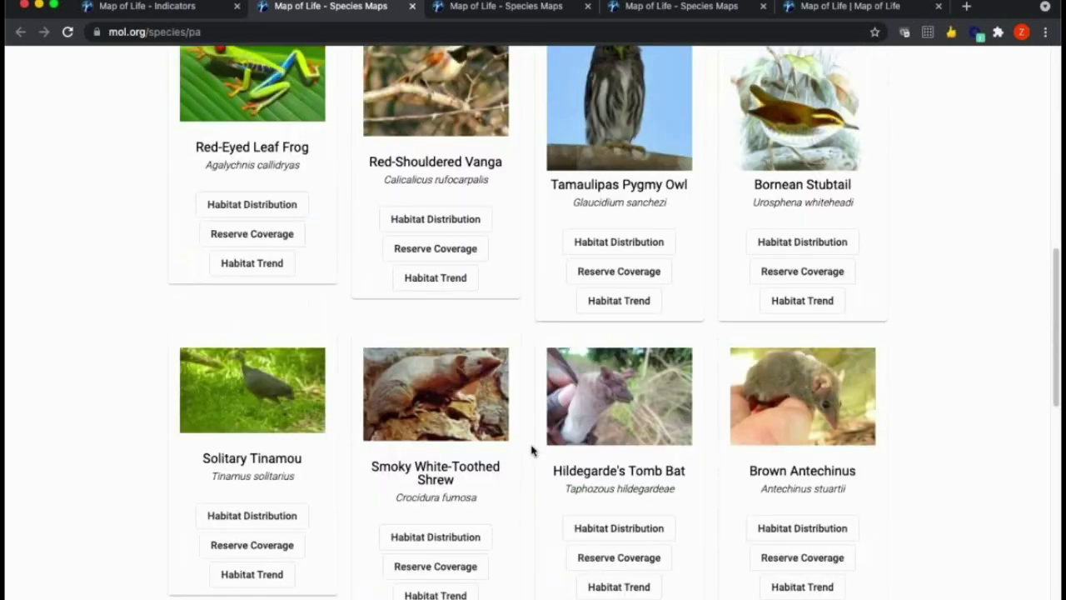
scroll(532, 450, down, 2)
scroll(531, 451, down, 1)
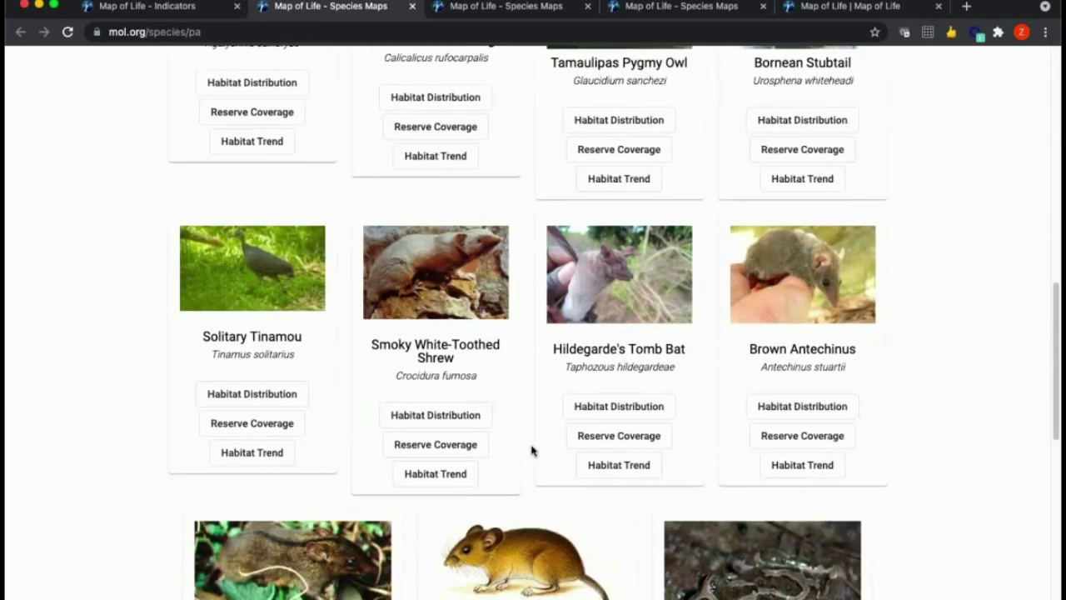
scroll(532, 451, up, 12)
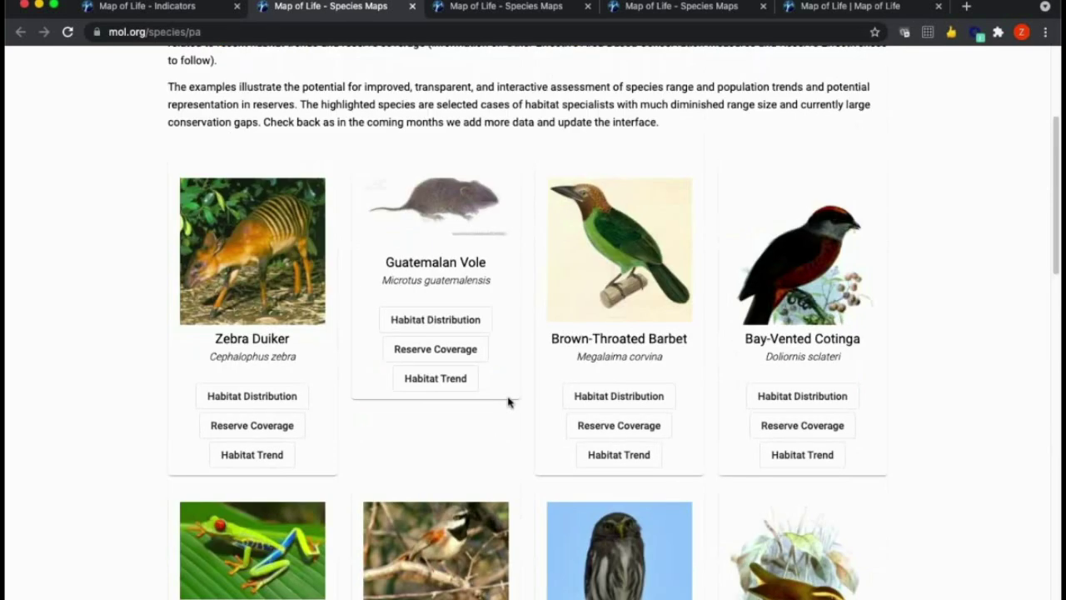
scroll(509, 402, up, 1)
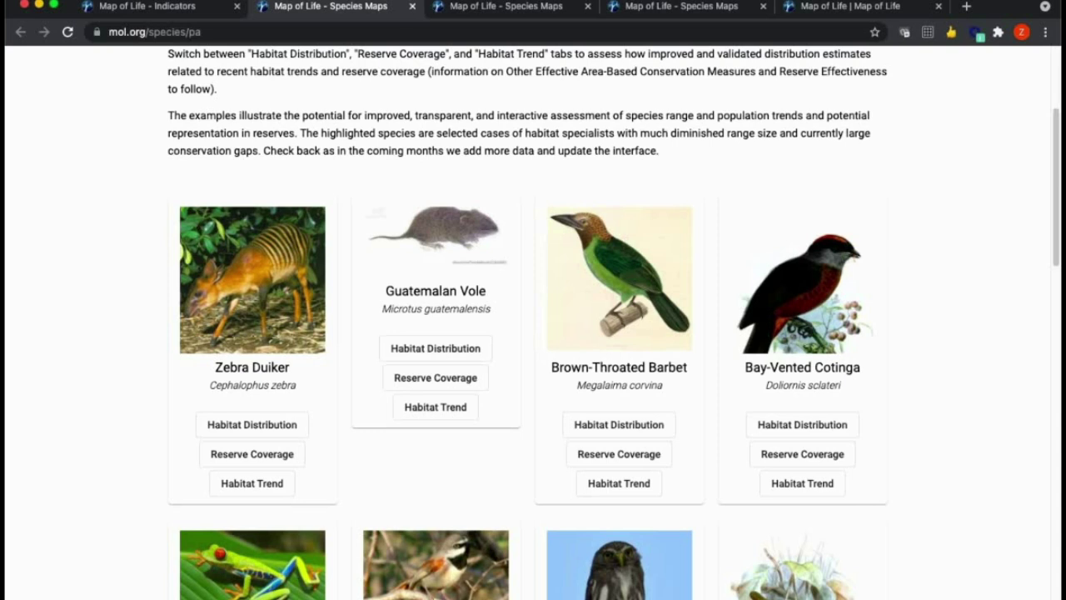
Step: Open the Guatemalan Vole's Habitat Distribution and examine its range map, legend and habitat associations
click(452, 349)
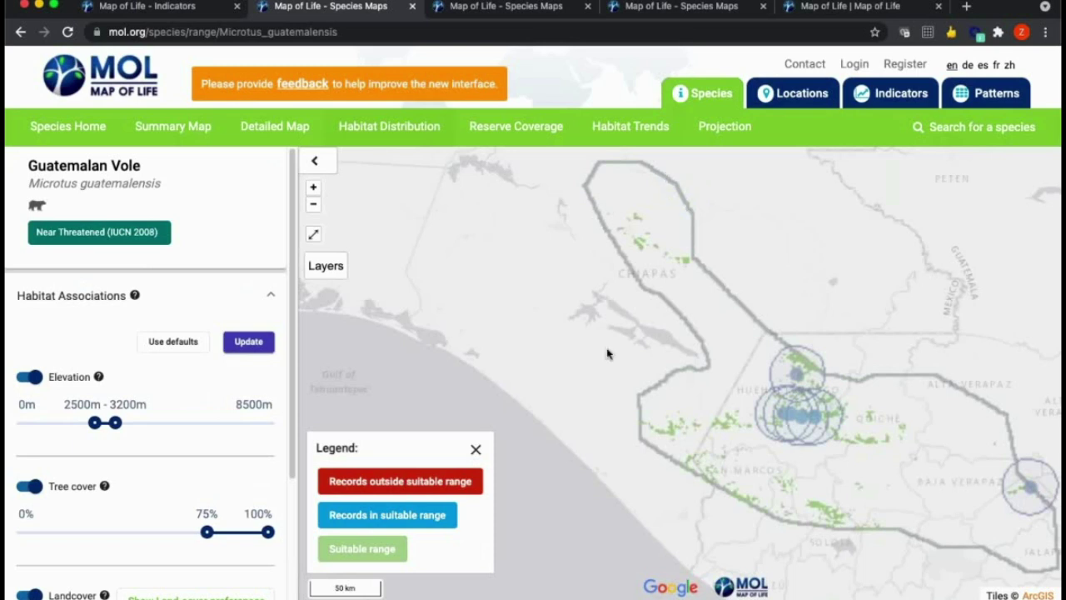
drag(607, 353, 538, 369)
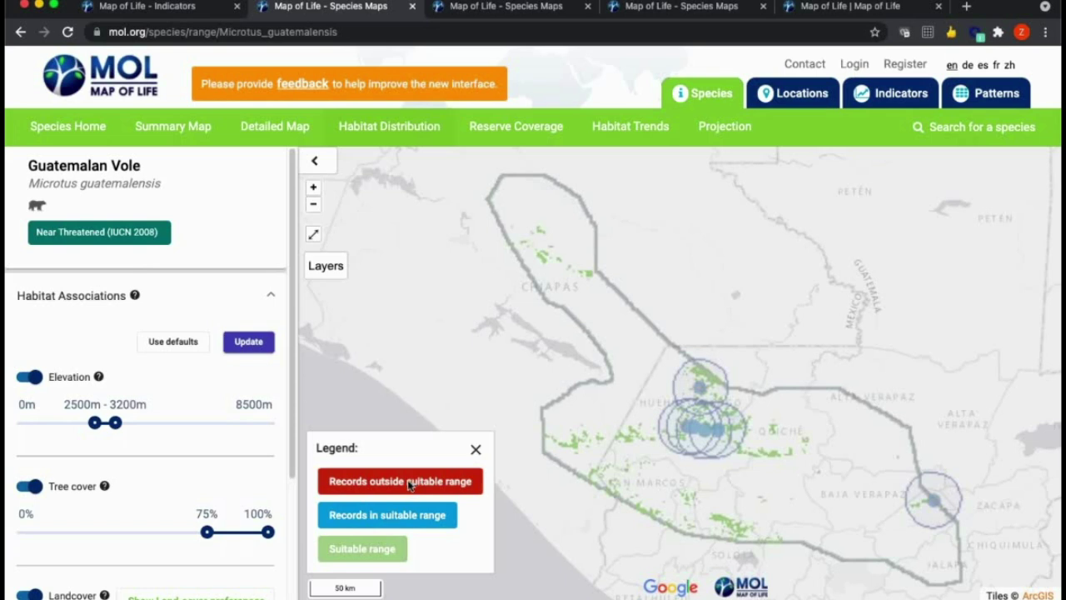
scroll(162, 399, down, 1)
scroll(162, 399, up, 1)
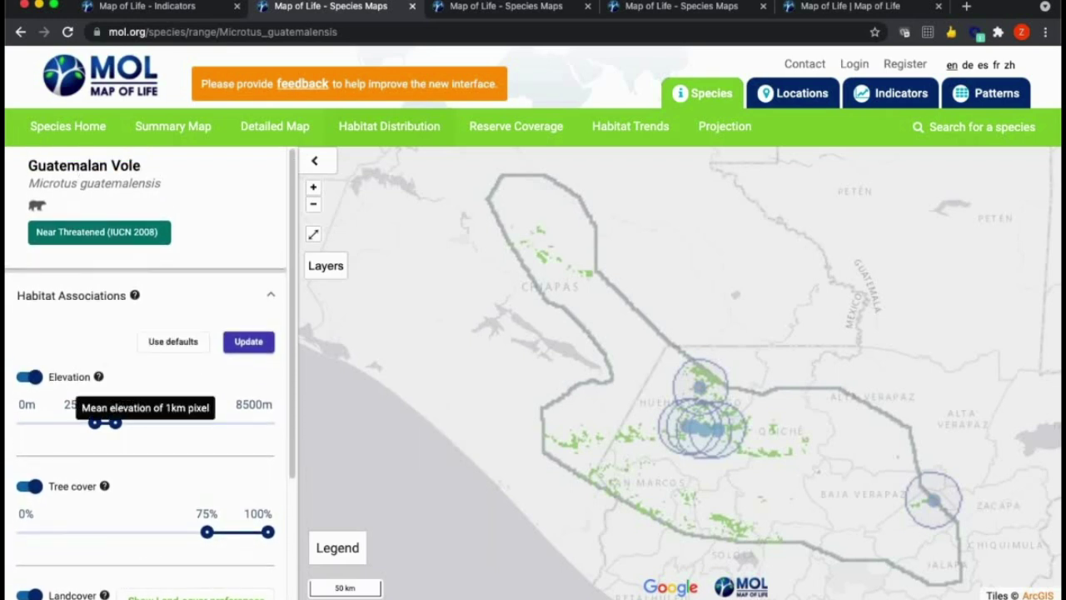
Step: Review the Guatemalan Vole's elevation and tree cover settings and show its land-cover preferences
scroll(100, 421, down, 1)
scroll(145, 375, down, 3)
scroll(146, 375, down, 1)
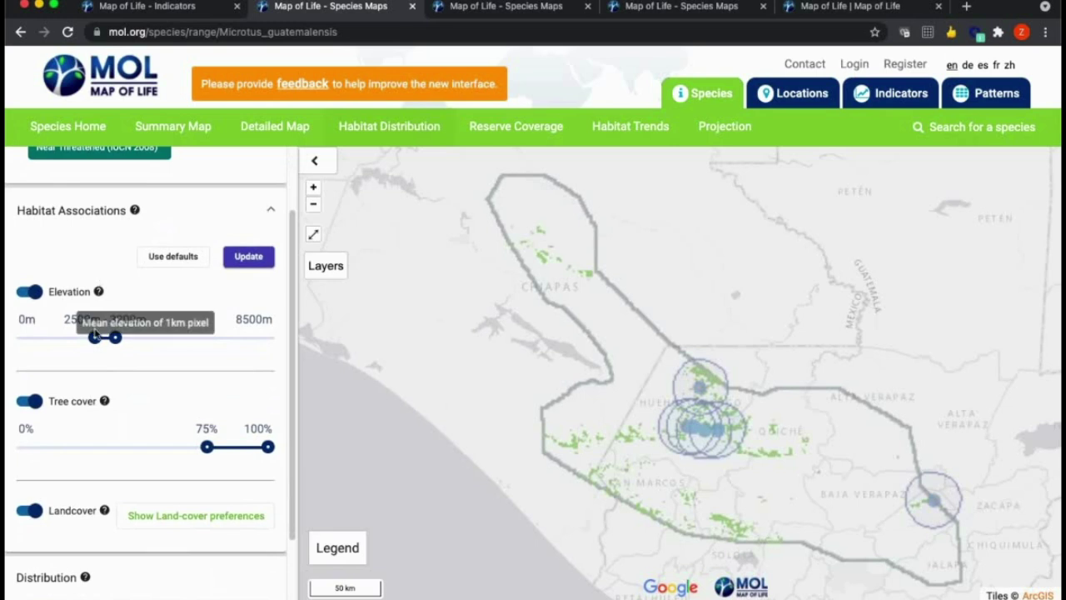
mouse_move(104, 510)
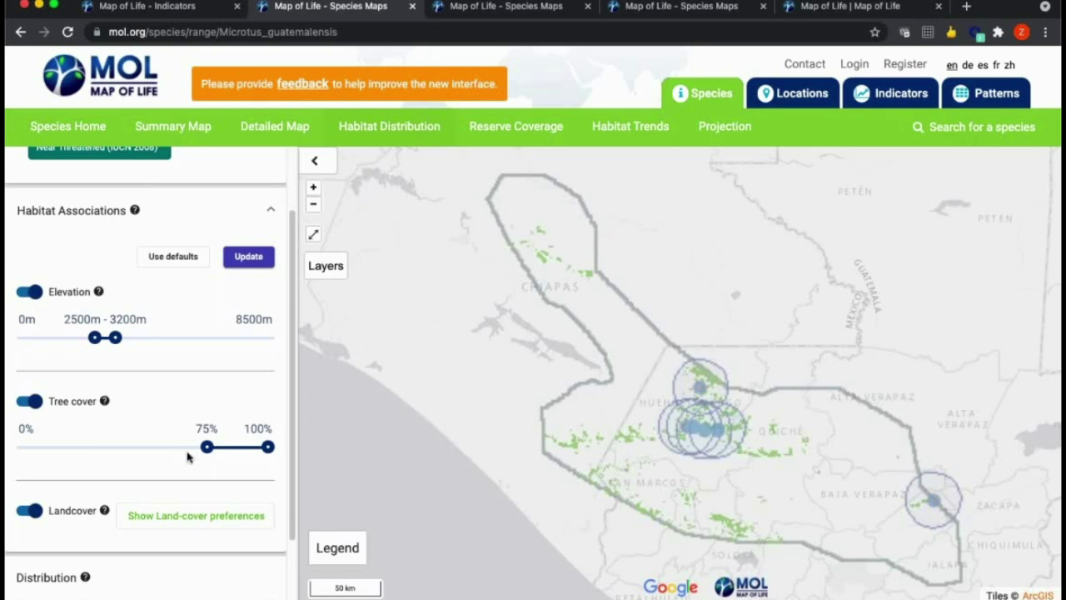
click(210, 516)
Step: Read through the full list of land-cover classes and their percentages, from Mosaic cropland to Snow and ice
scroll(210, 417, down, 1)
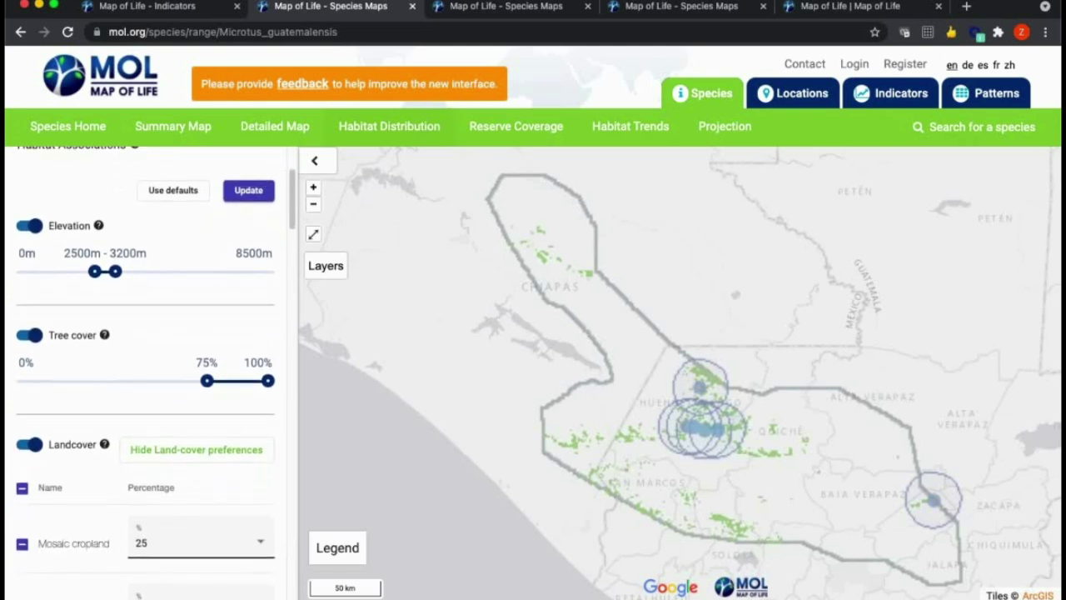
scroll(190, 430, down, 2)
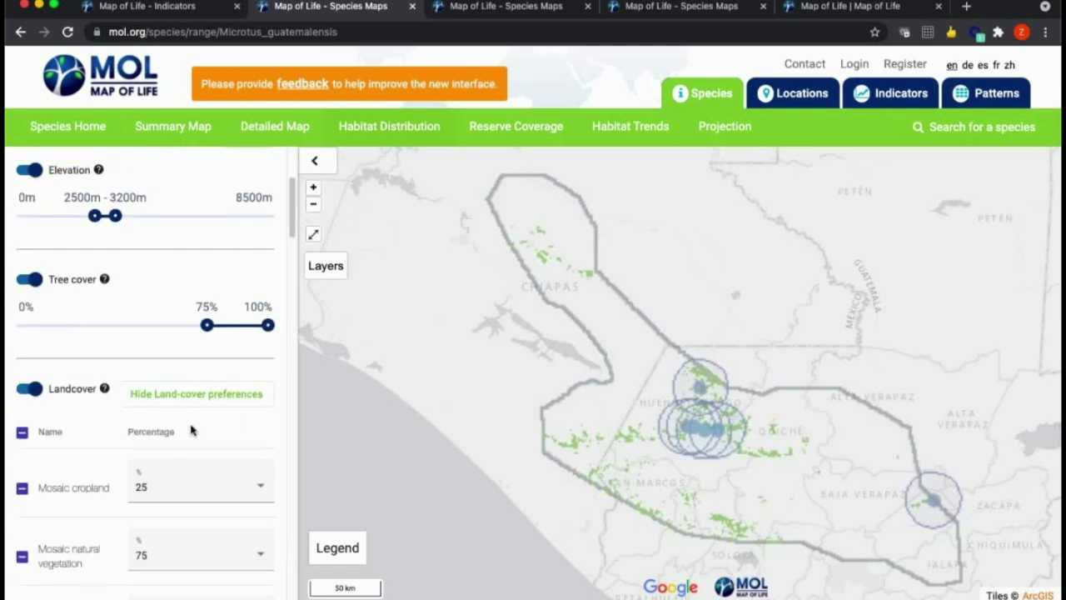
scroll(193, 424, down, 2)
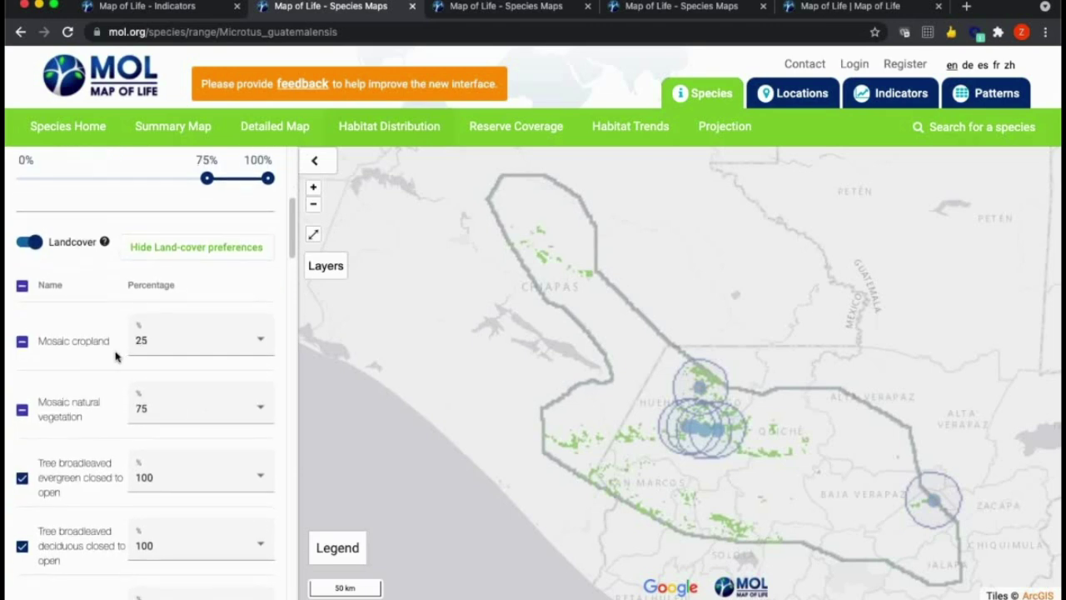
scroll(115, 356, down, 1)
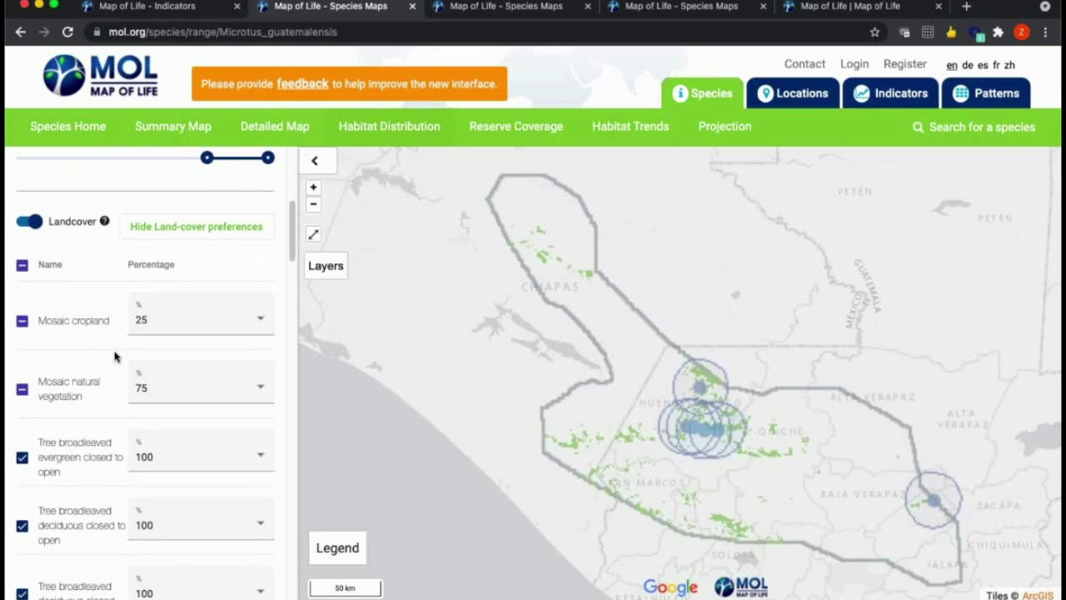
scroll(91, 367, down, 2)
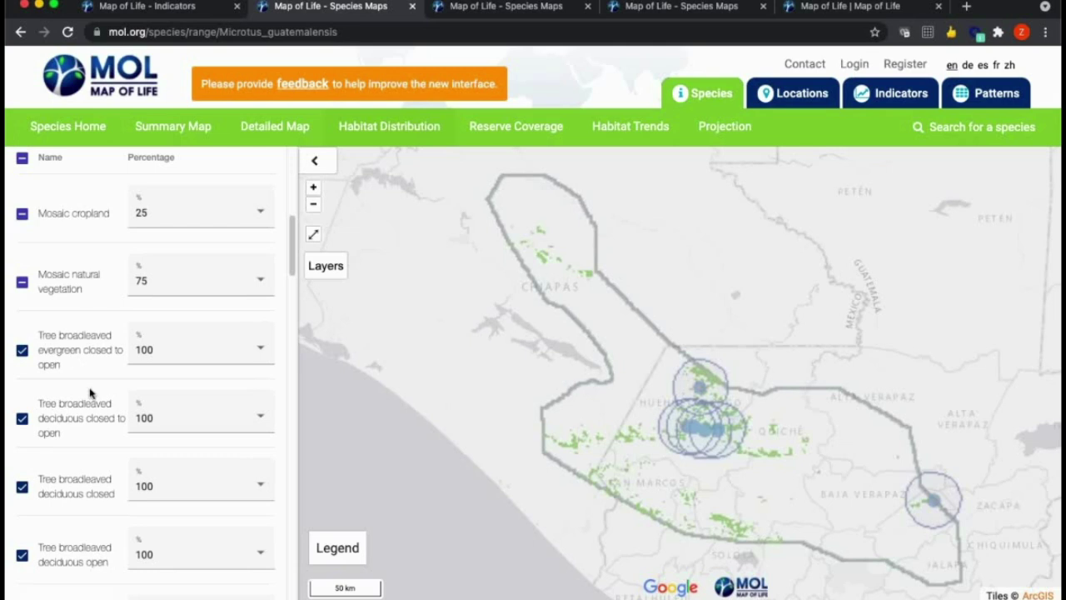
scroll(91, 393, down, 1)
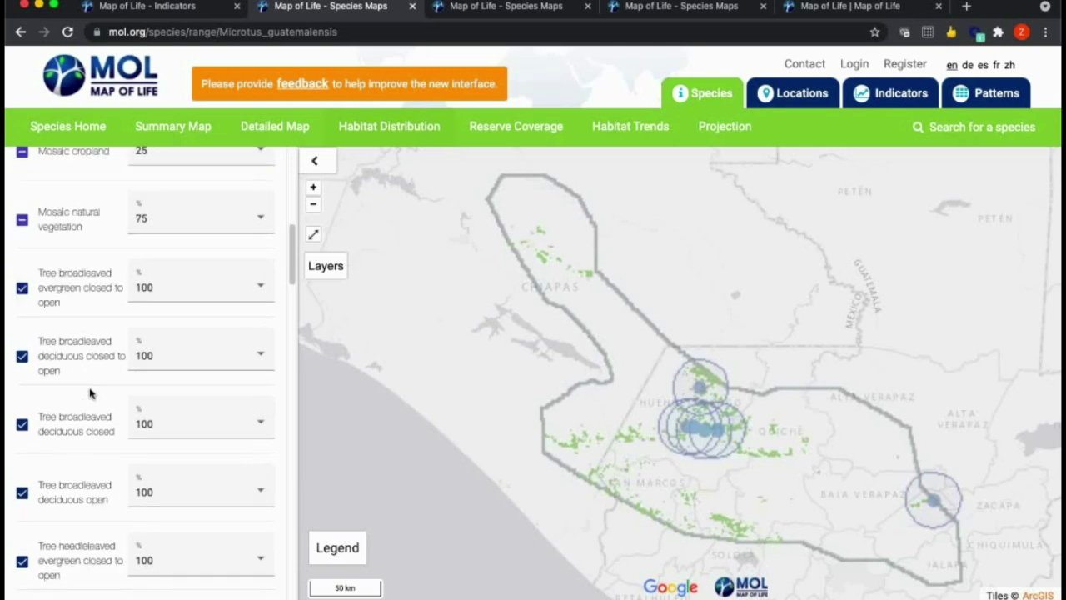
scroll(92, 394, down, 2)
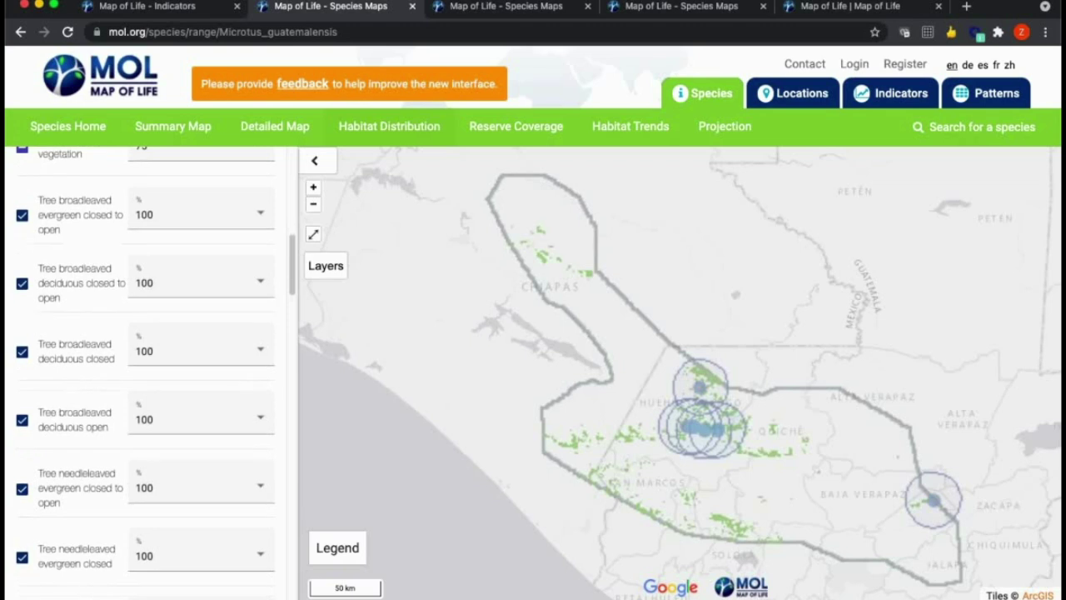
scroll(145, 366, down, 6)
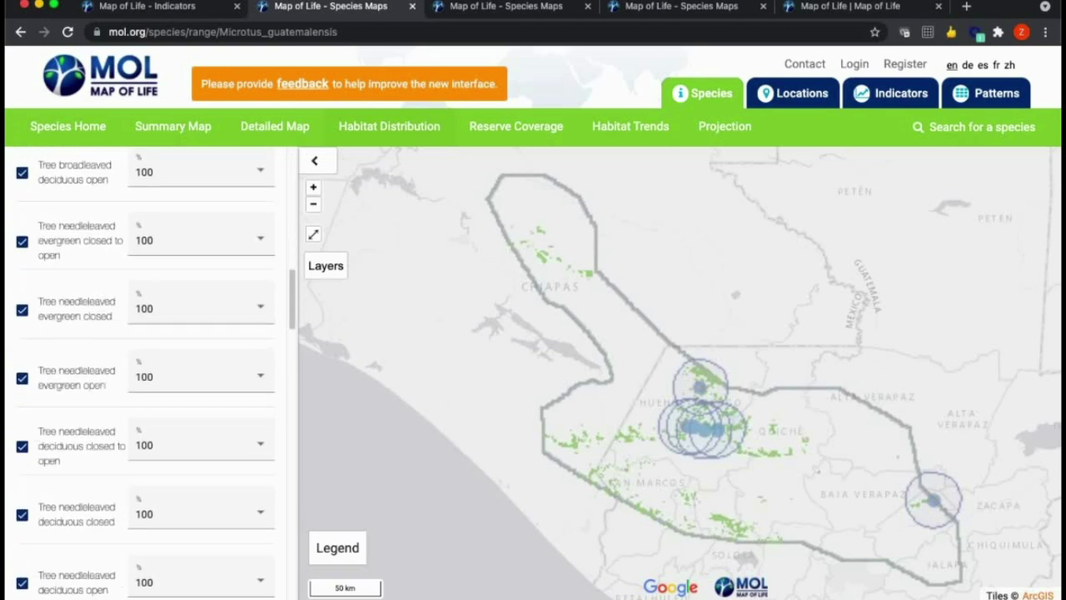
scroll(145, 375, down, 2)
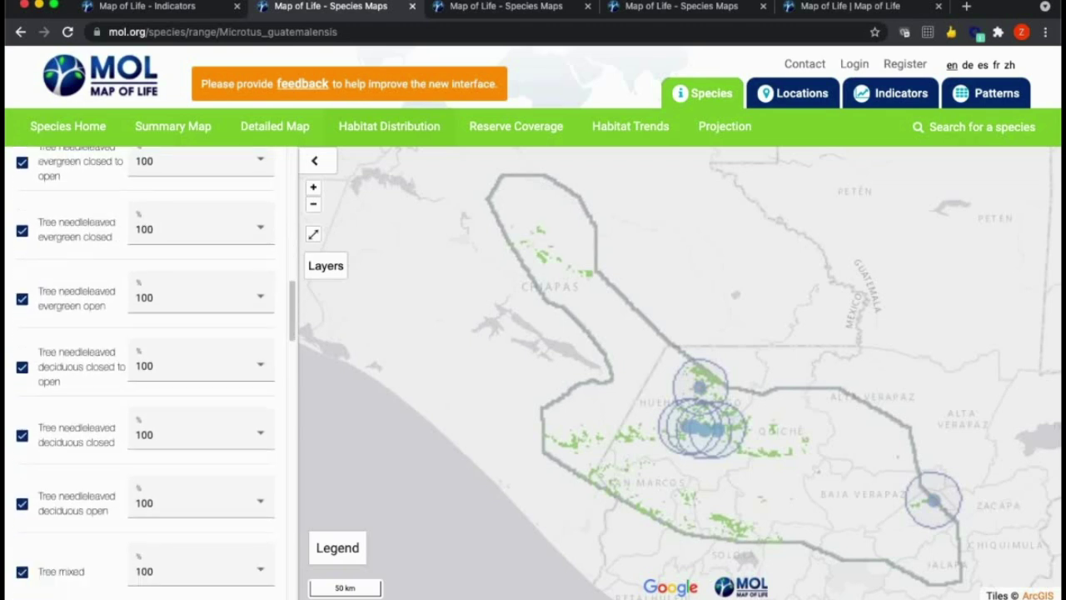
scroll(146, 375, down, 1)
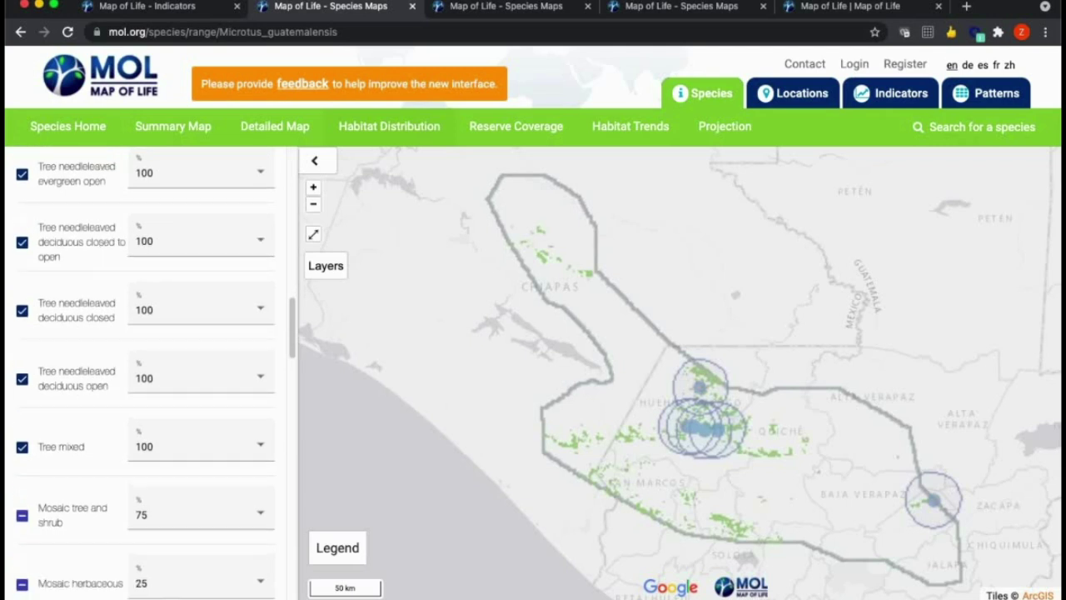
scroll(146, 375, down, 2)
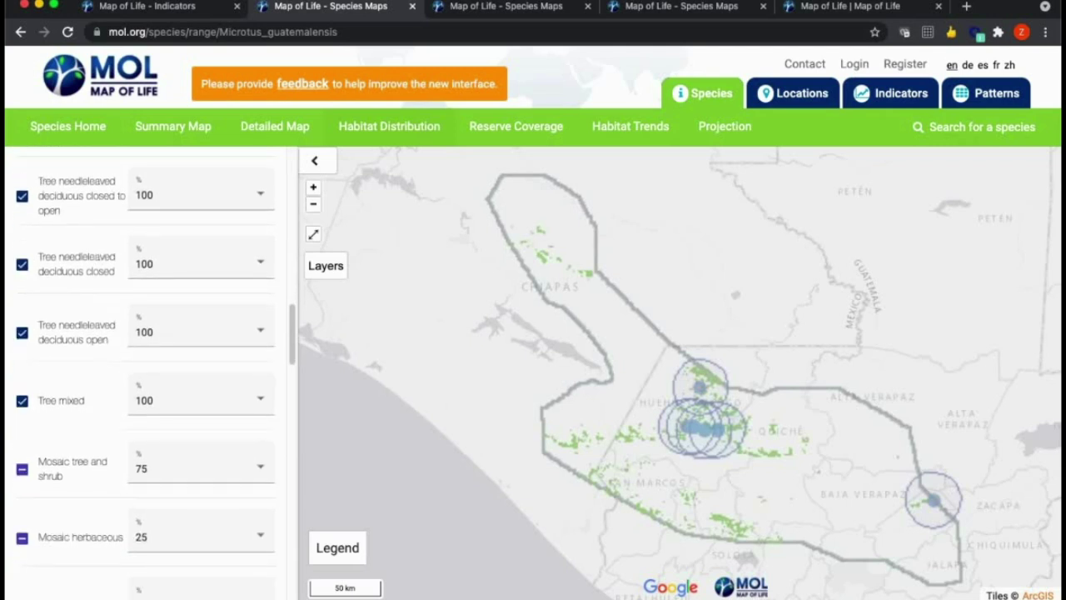
scroll(146, 375, down, 1)
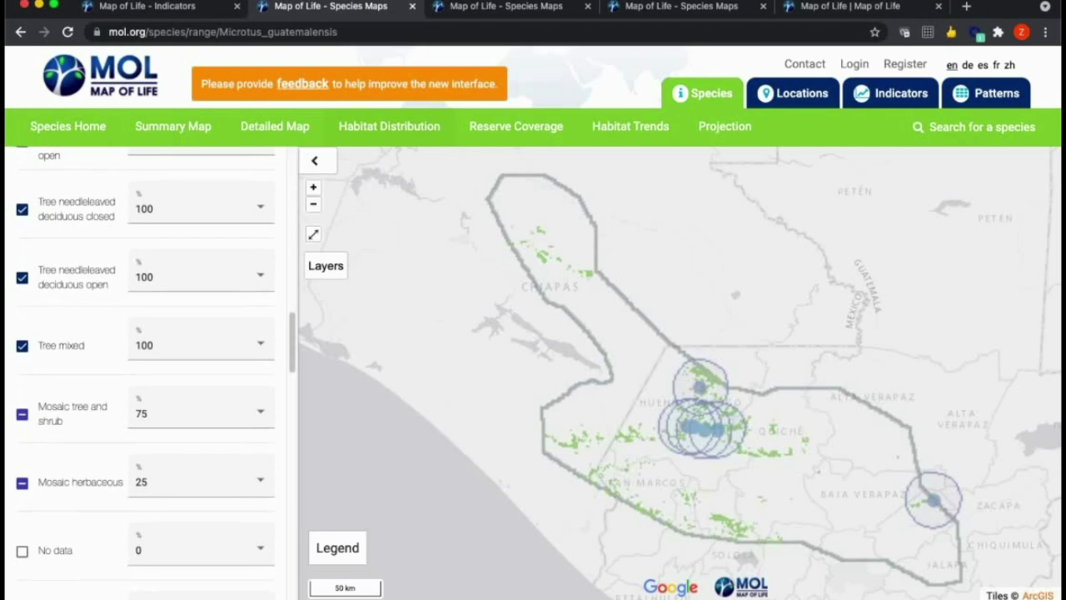
scroll(146, 375, down, 4)
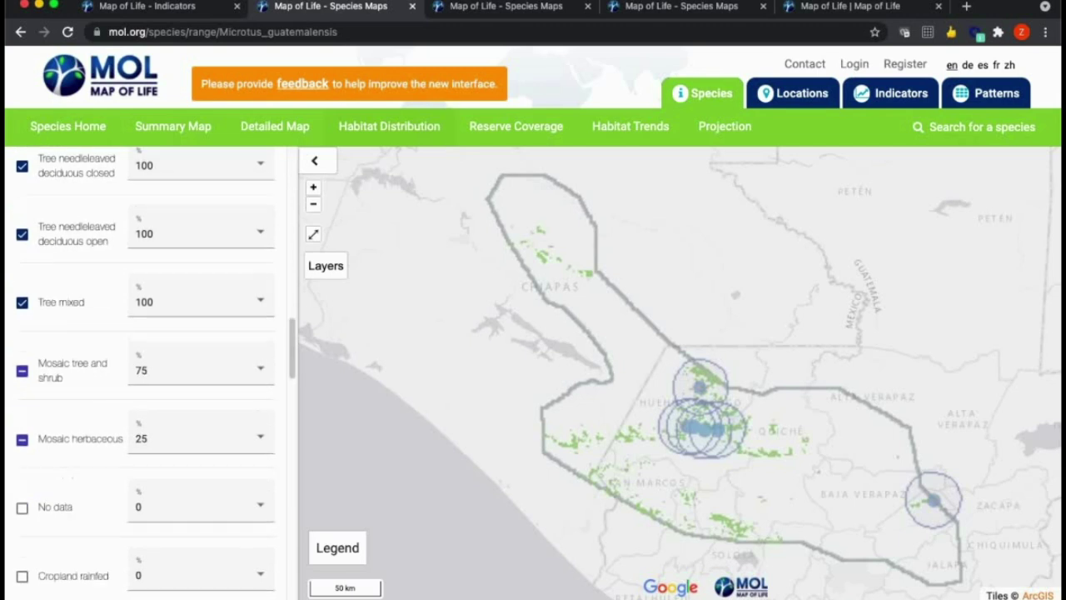
scroll(146, 375, down, 15)
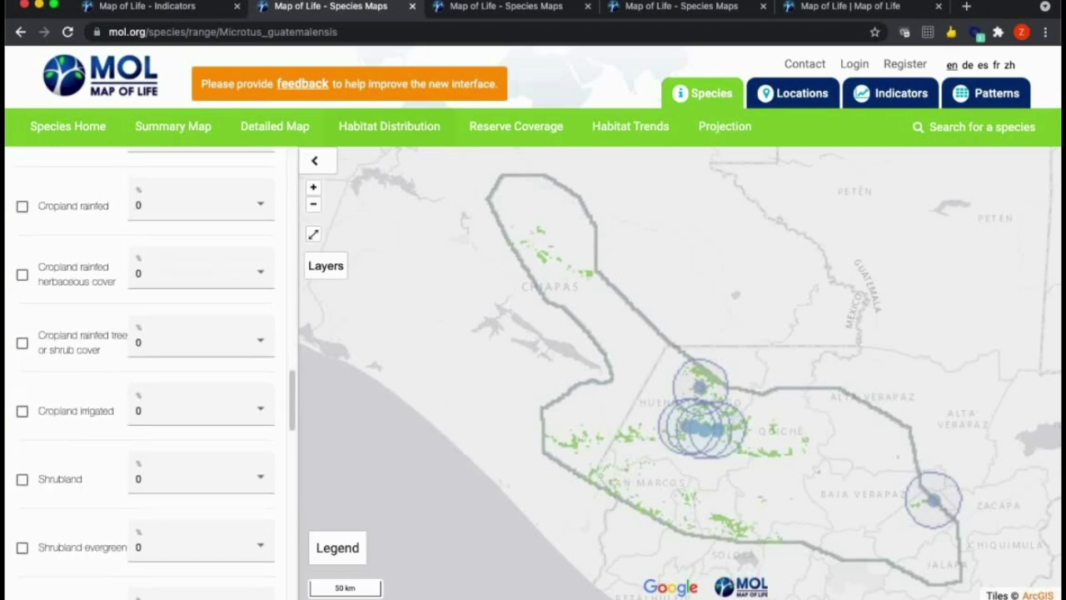
scroll(146, 374, down, 13)
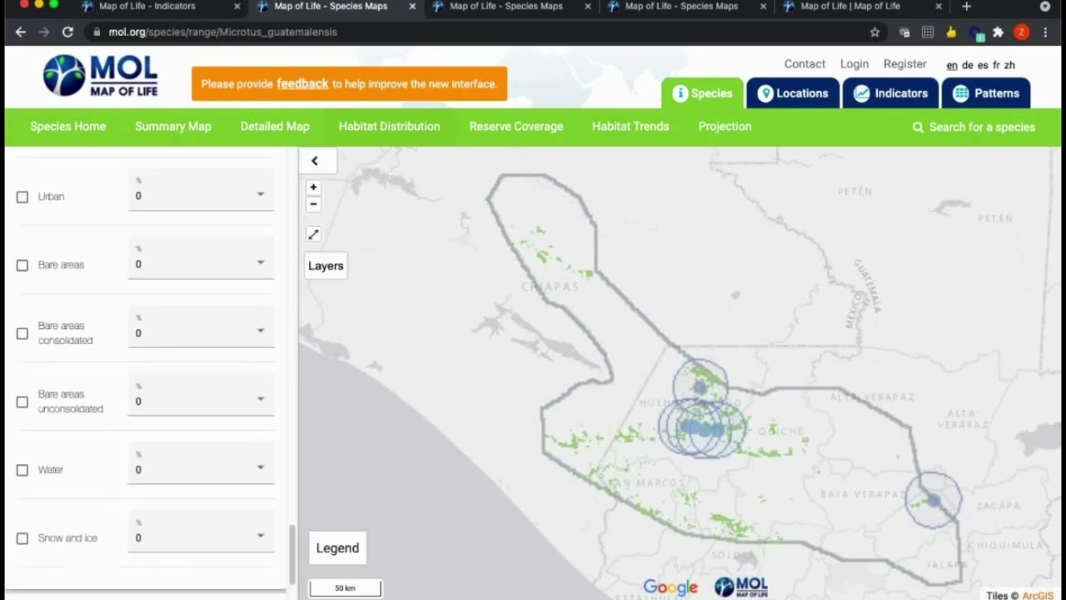
scroll(146, 374, up, 20)
scroll(146, 375, up, 4)
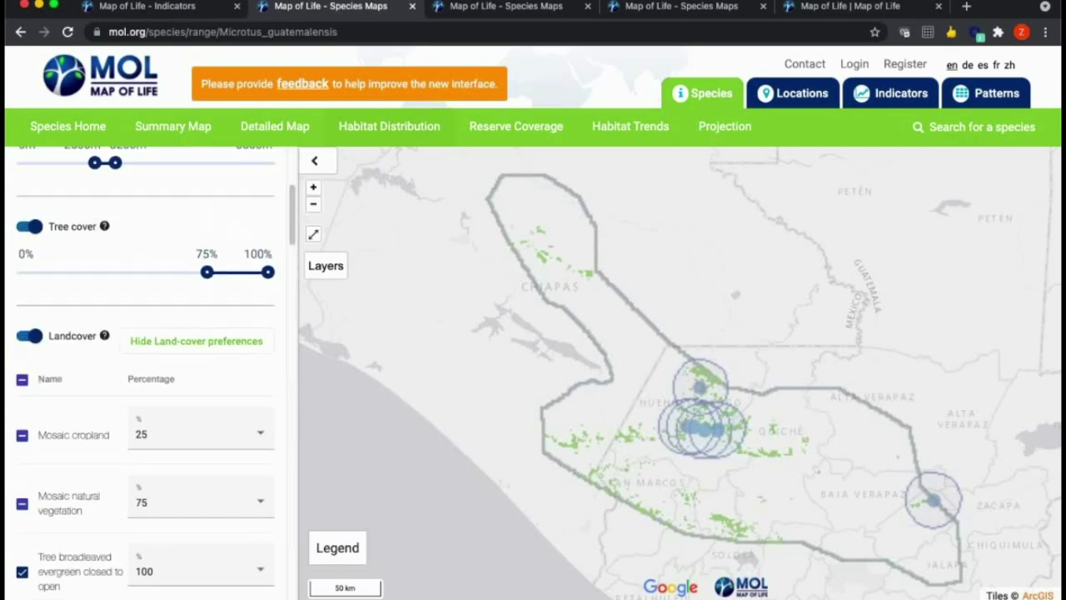
scroll(146, 375, up, 7)
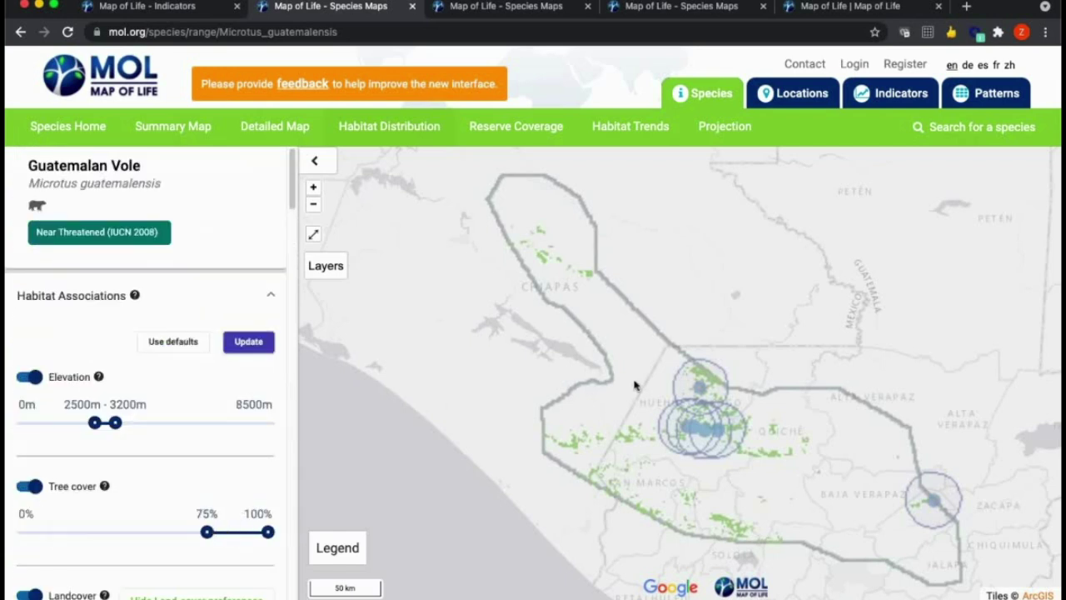
Step: Examine the suitable range inside the circled record points around Huehuetenango on the habitat map
drag(634, 385, 571, 390)
scroll(657, 428, up, 3)
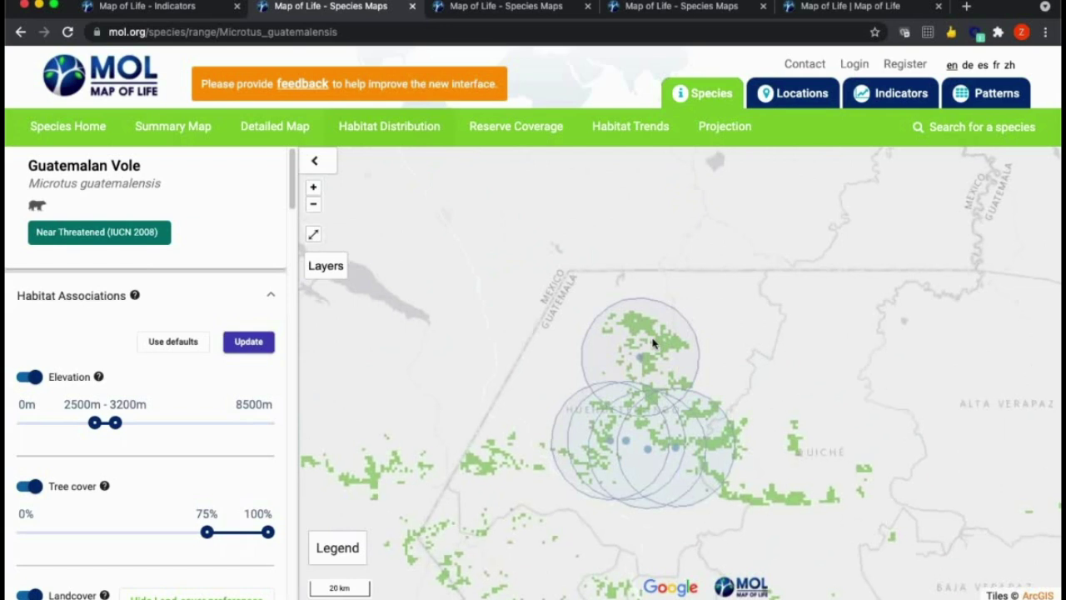
scroll(655, 341, up, 1)
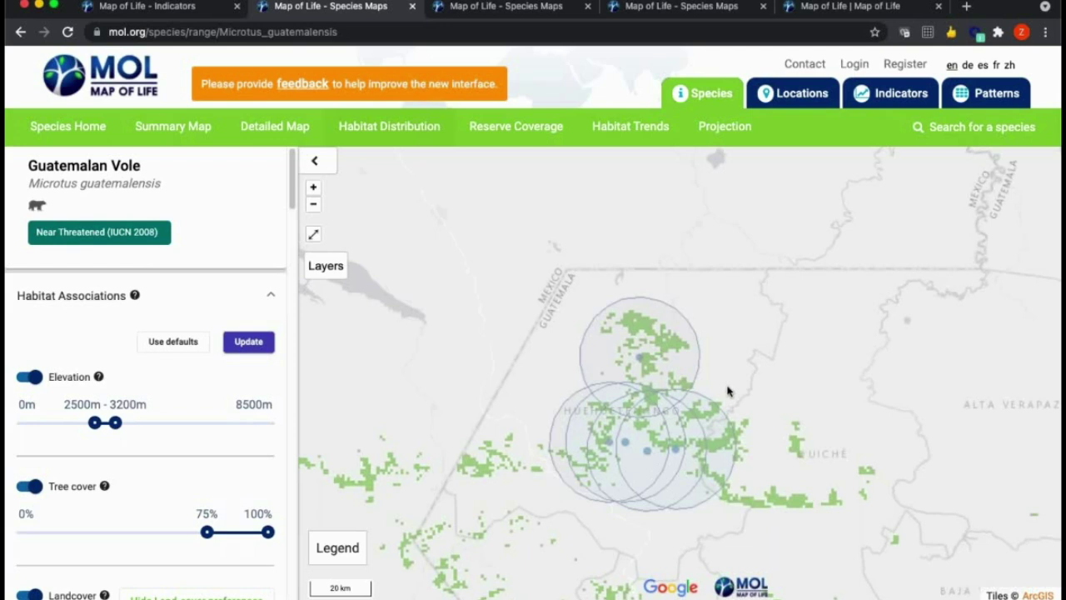
scroll(725, 383, down, 1)
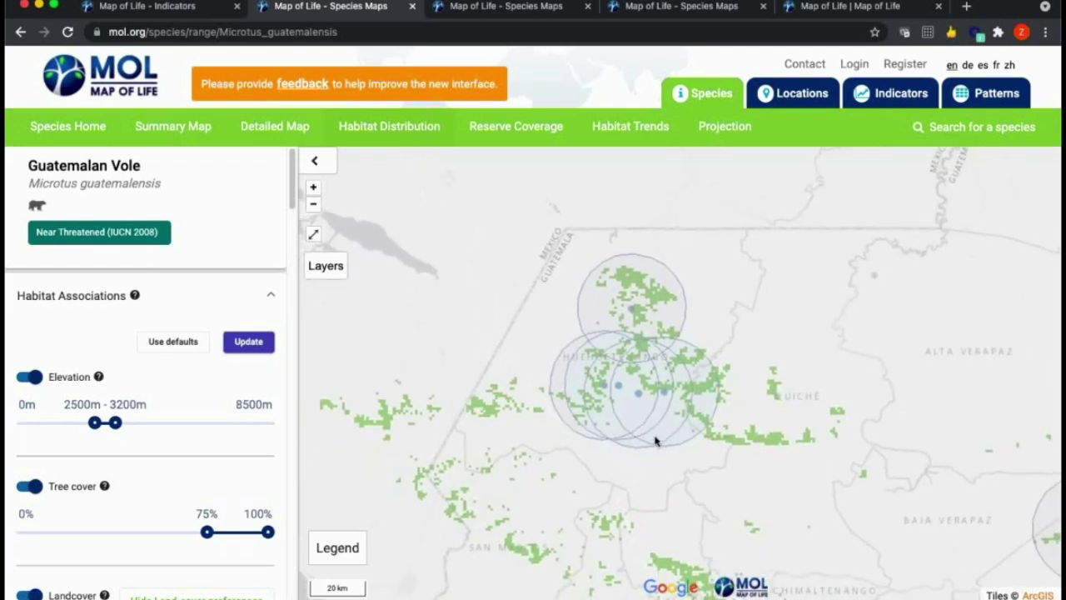
scroll(655, 441, down, 1)
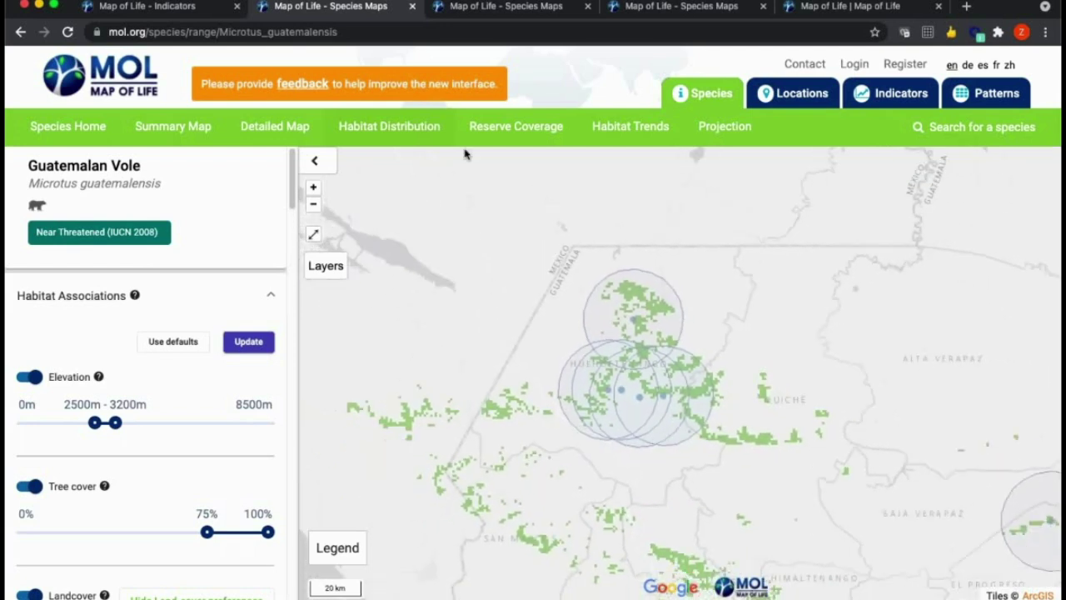
Step: Switch to the other Species Examples page and open the Guatemalan Vole's Reserve Coverage
click(505, 8)
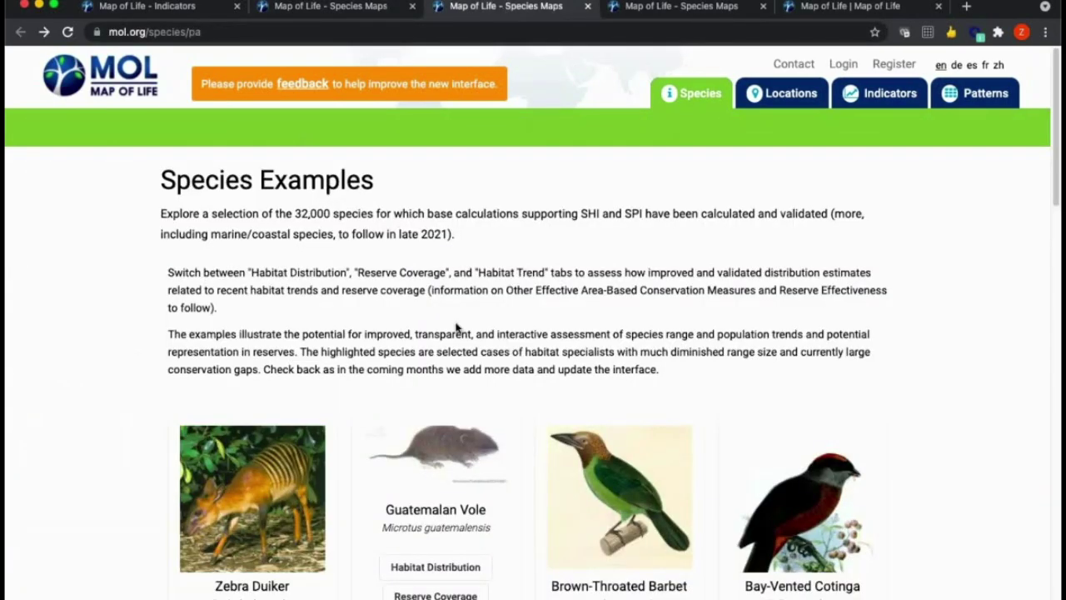
scroll(456, 328, down, 1)
scroll(457, 327, down, 3)
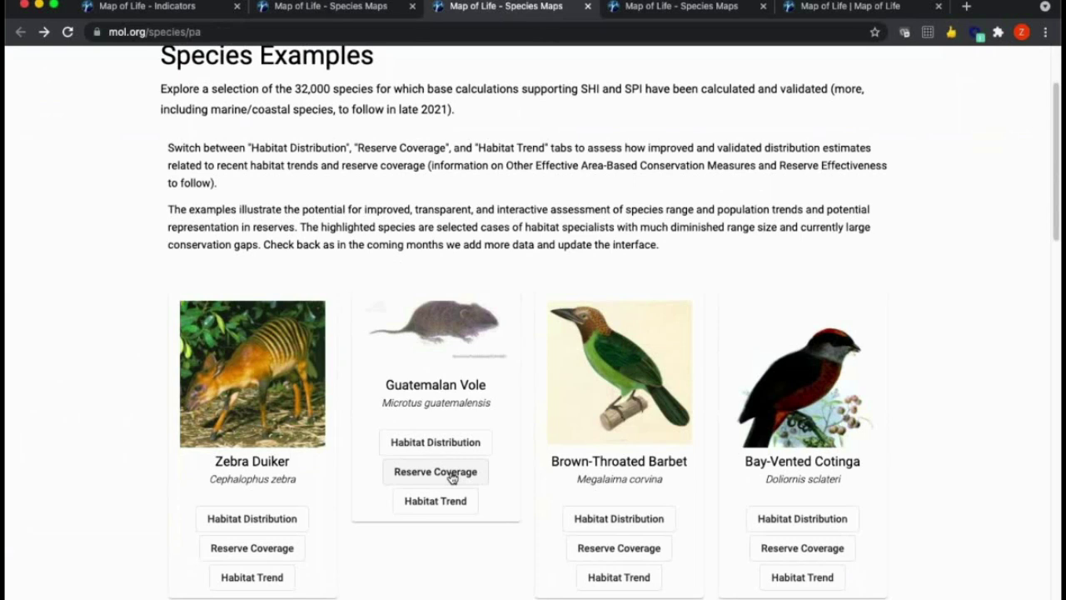
click(453, 476)
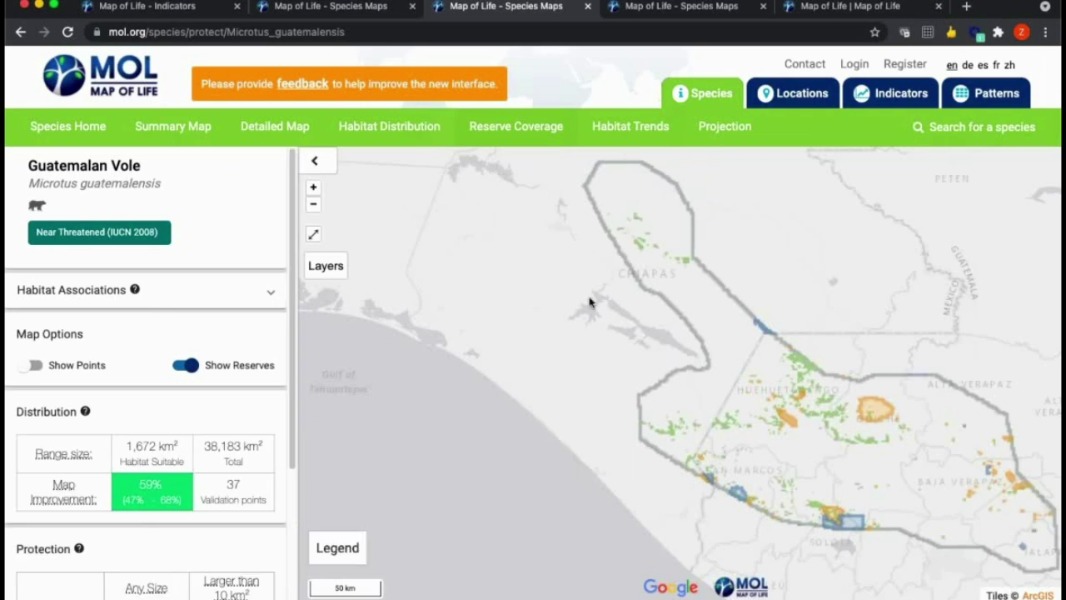
Step: Examine how strict parks and all parks overlap the vole's suitable range, using the map legend
drag(576, 303, 444, 298)
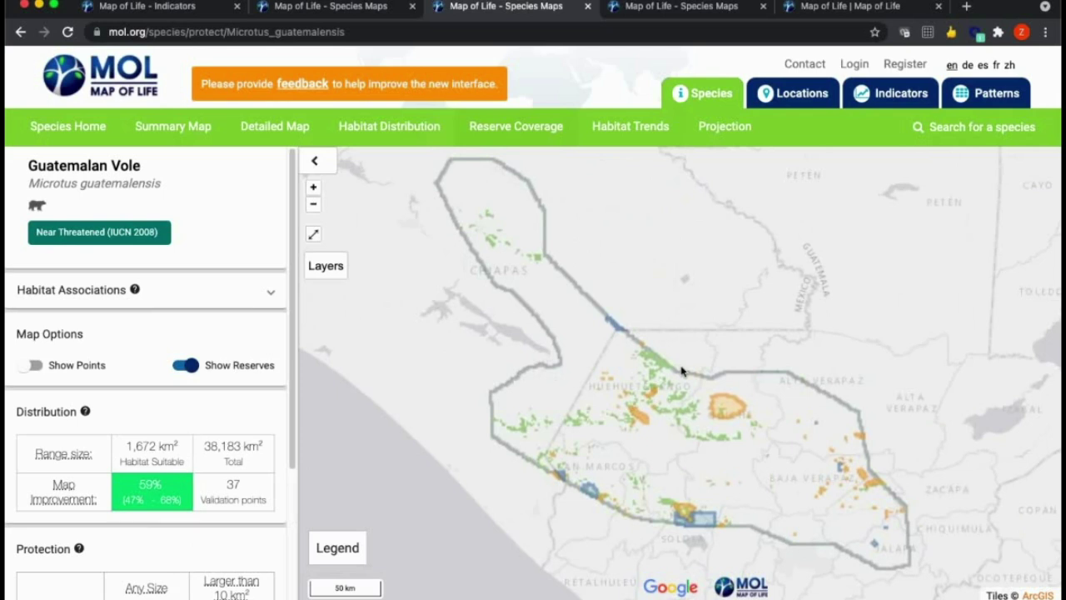
scroll(681, 370, up, 2)
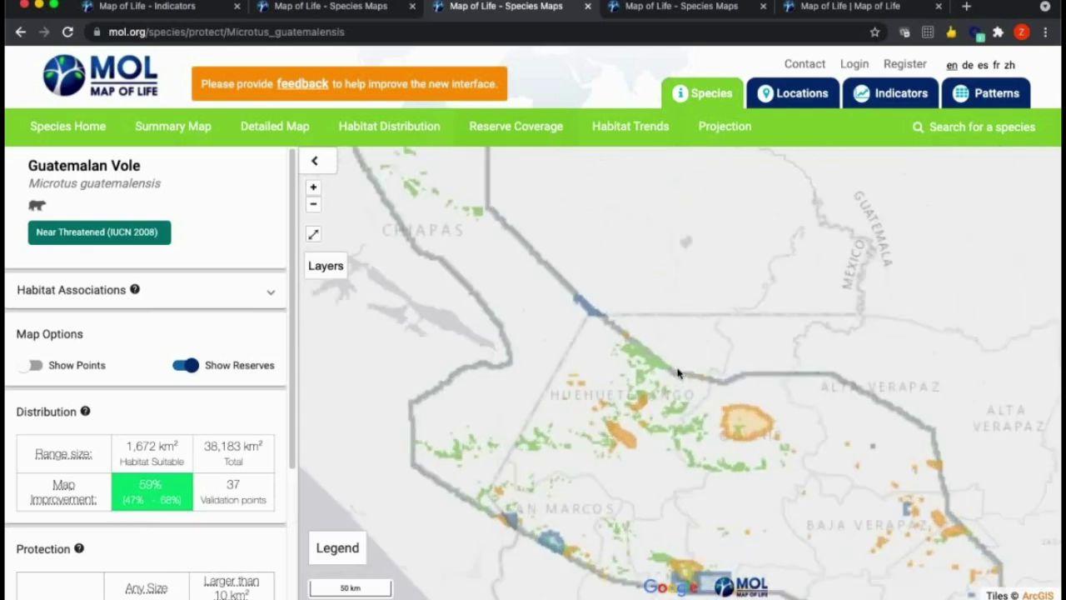
mouse_move(447, 553)
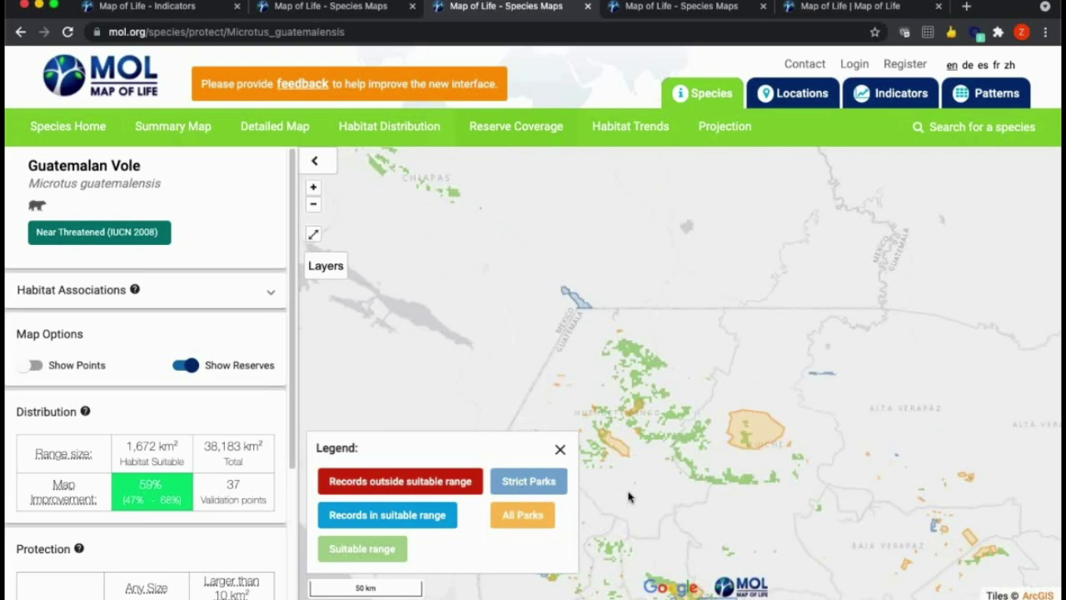
click(560, 449)
drag(566, 468, 502, 429)
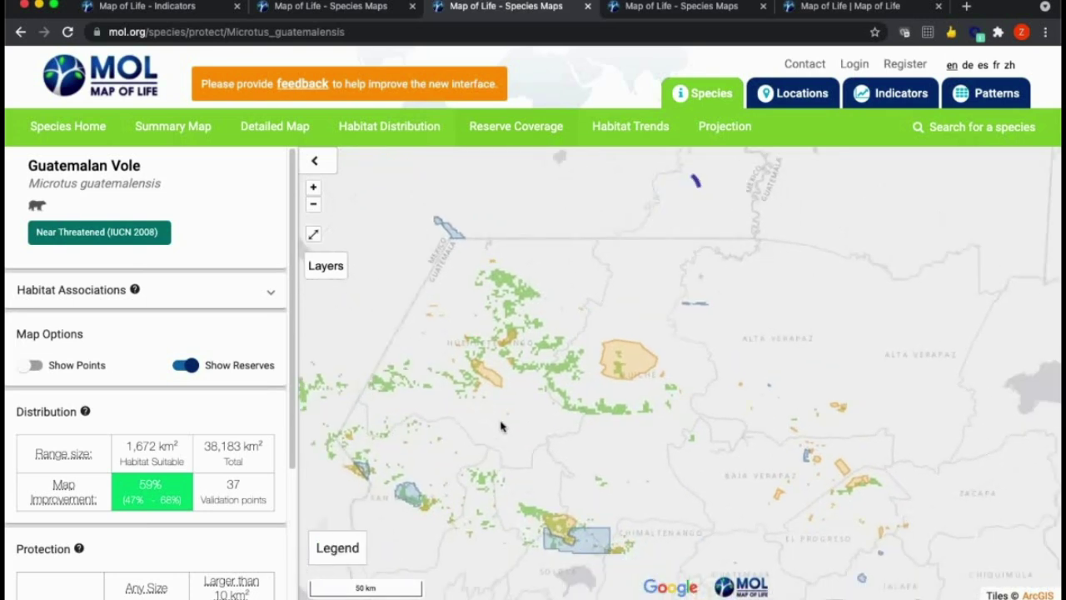
scroll(502, 428, up, 3)
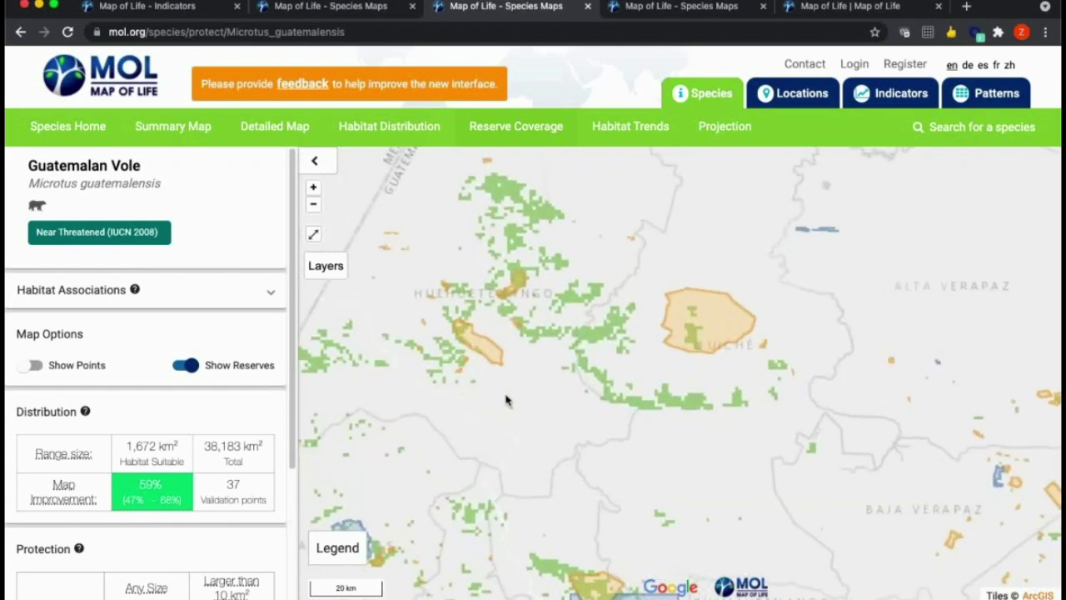
drag(556, 341, 584, 319)
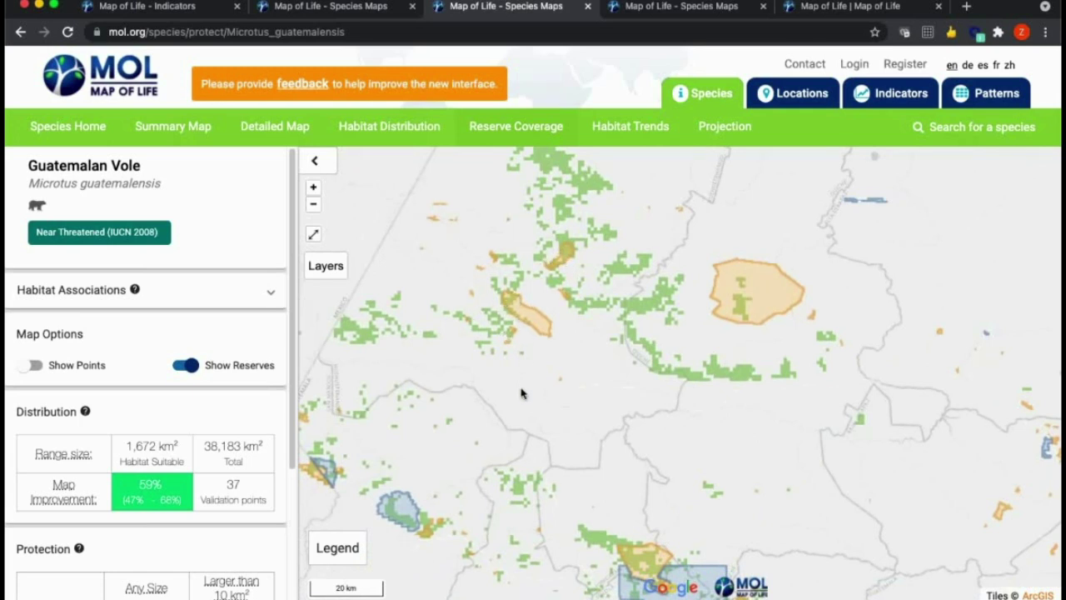
Step: Examine the Distribution and Protection tables, including the range protected, target protected and target realized rows
scroll(174, 493, down, 1)
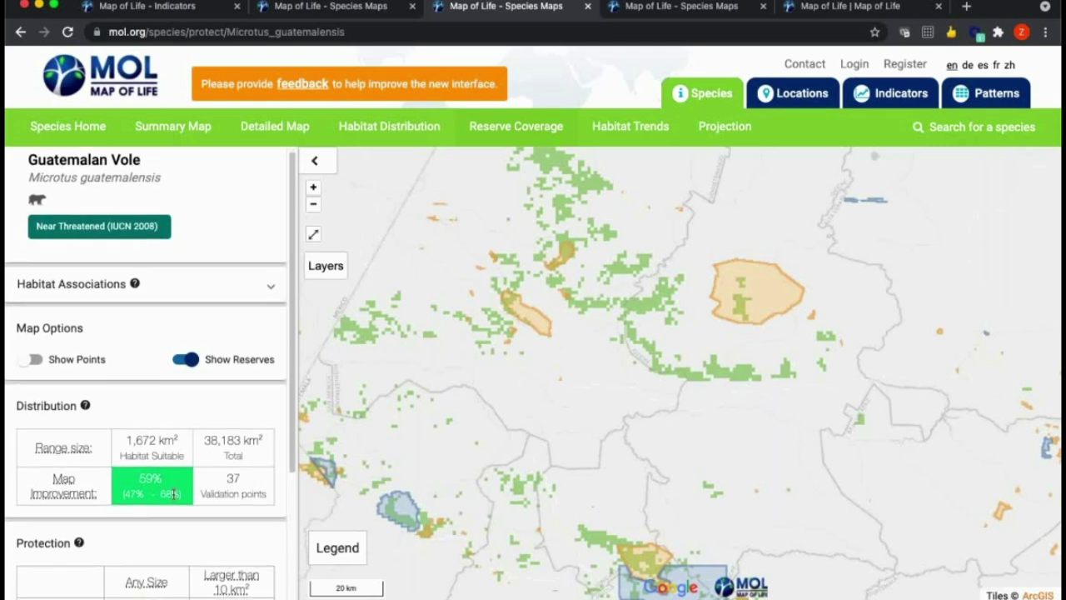
scroll(173, 493, down, 5)
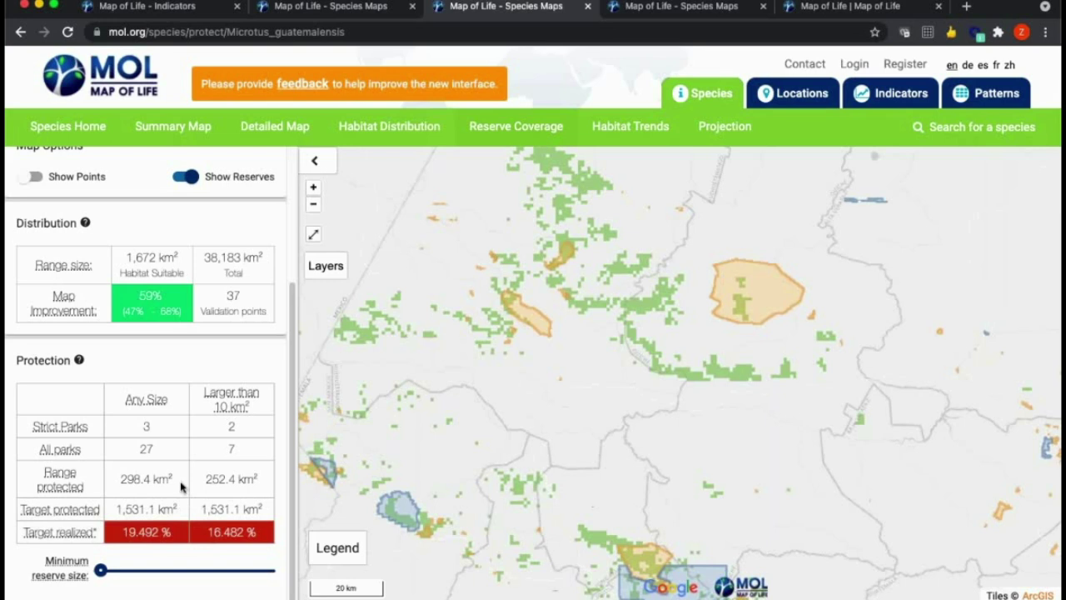
mouse_move(138, 490)
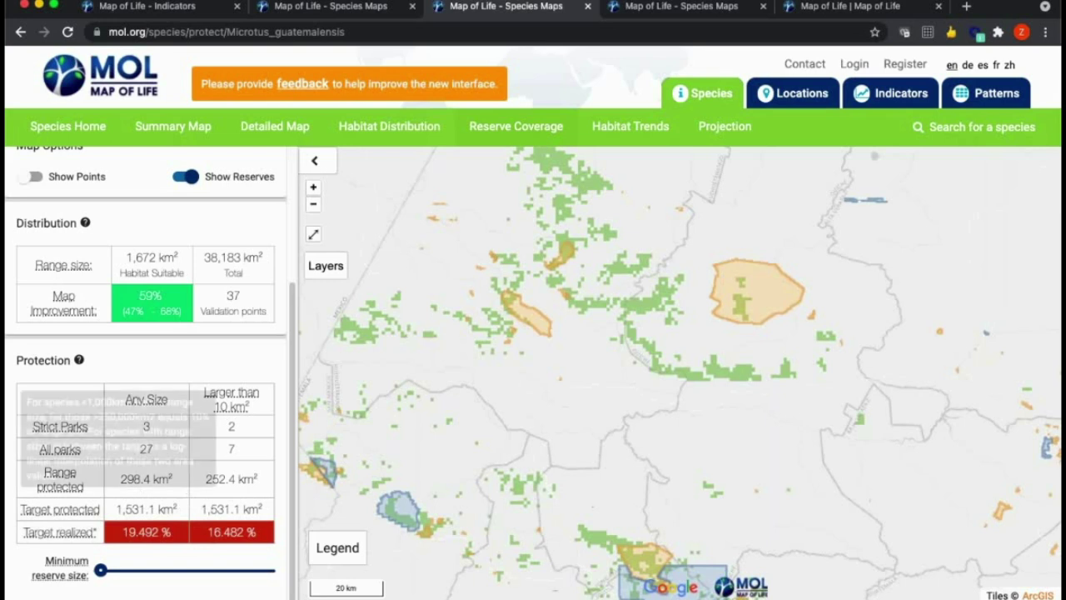
Step: Switch to the remaining Species Examples page and open the Guatemalan Vole's Habitat Trend
mouse_move(98, 508)
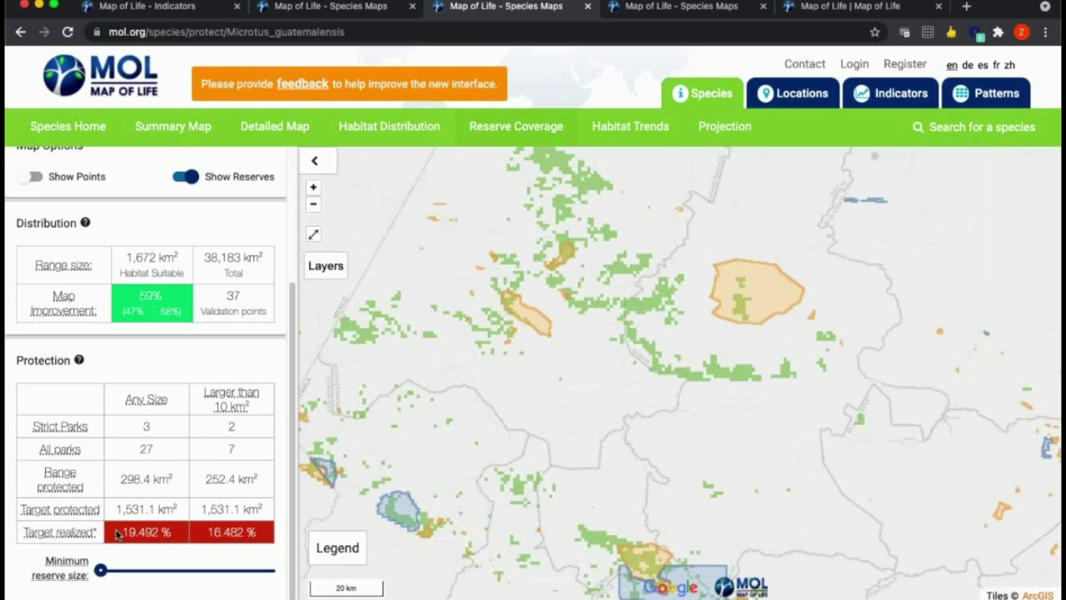
key(ctrl+Tab)
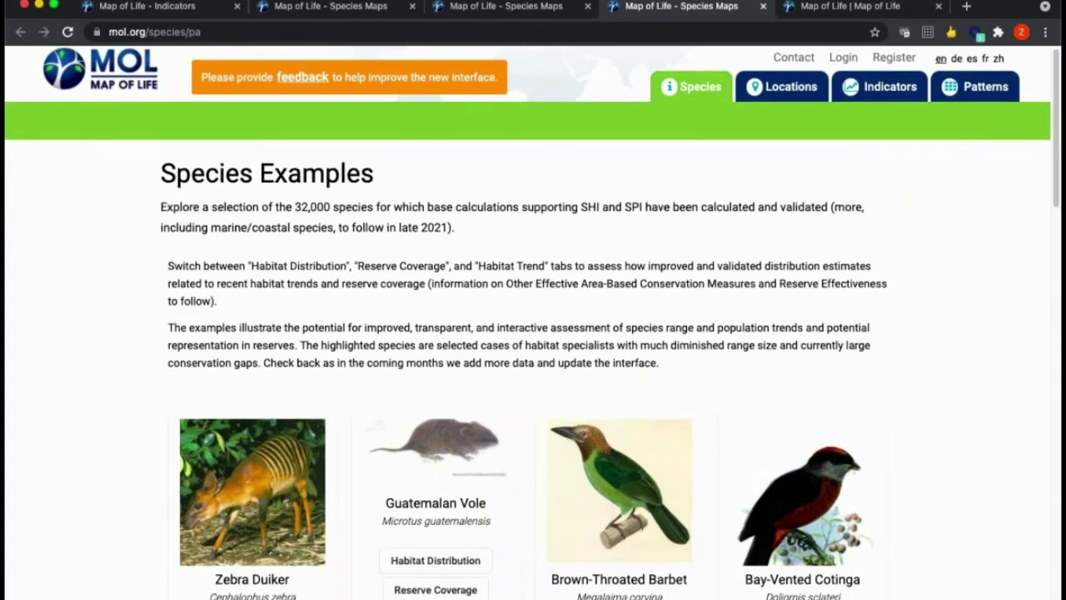
scroll(449, 525, down, 3)
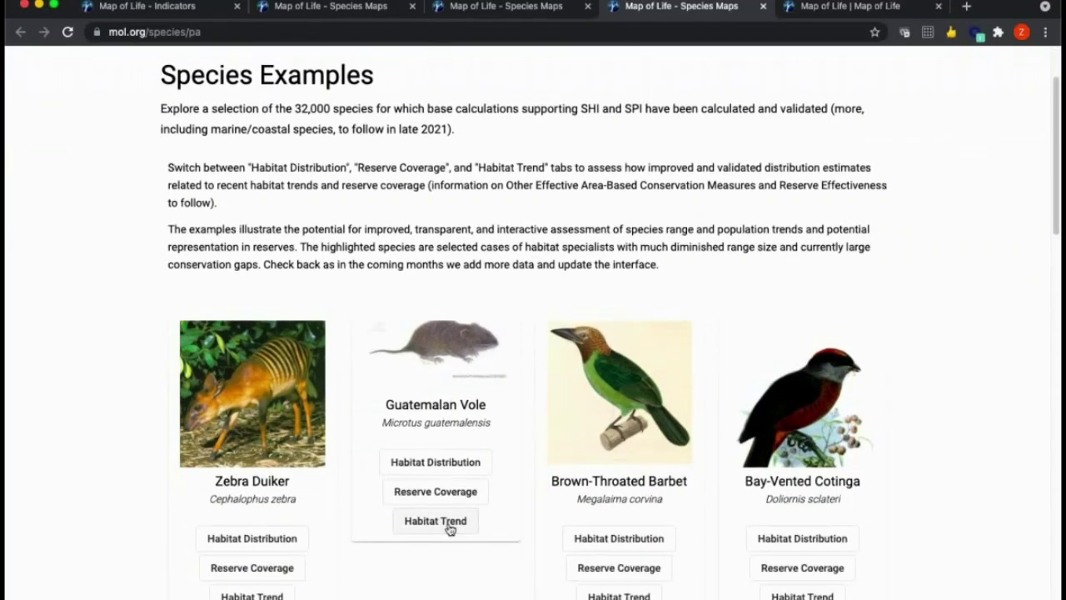
click(449, 525)
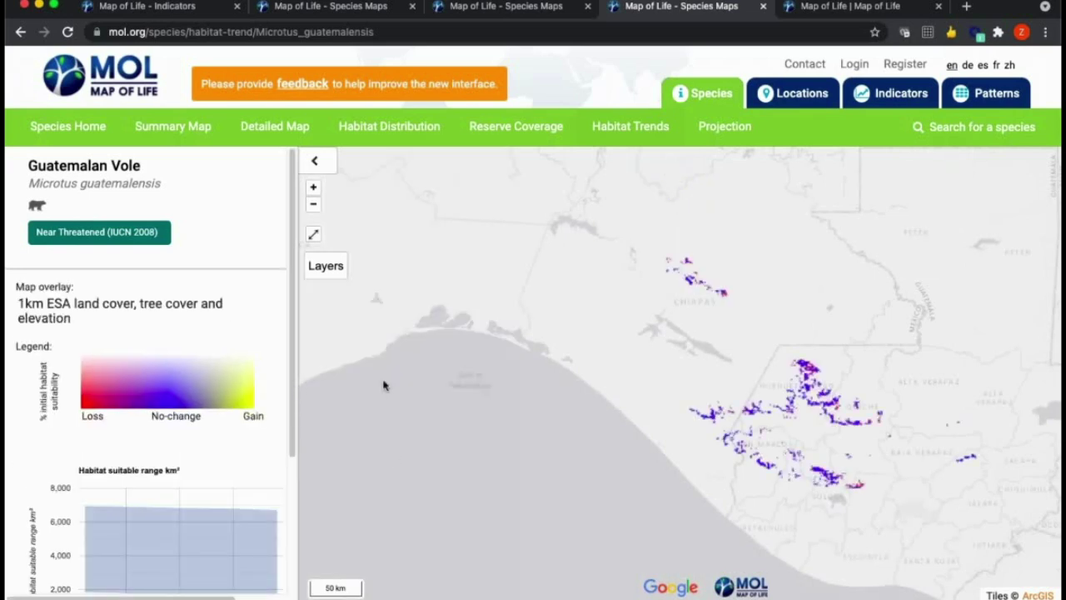
Step: Examine the vole's habitat loss and gain around Huehuetenango using the map legend and the Habitat suitable range chart
drag(549, 357, 502, 350)
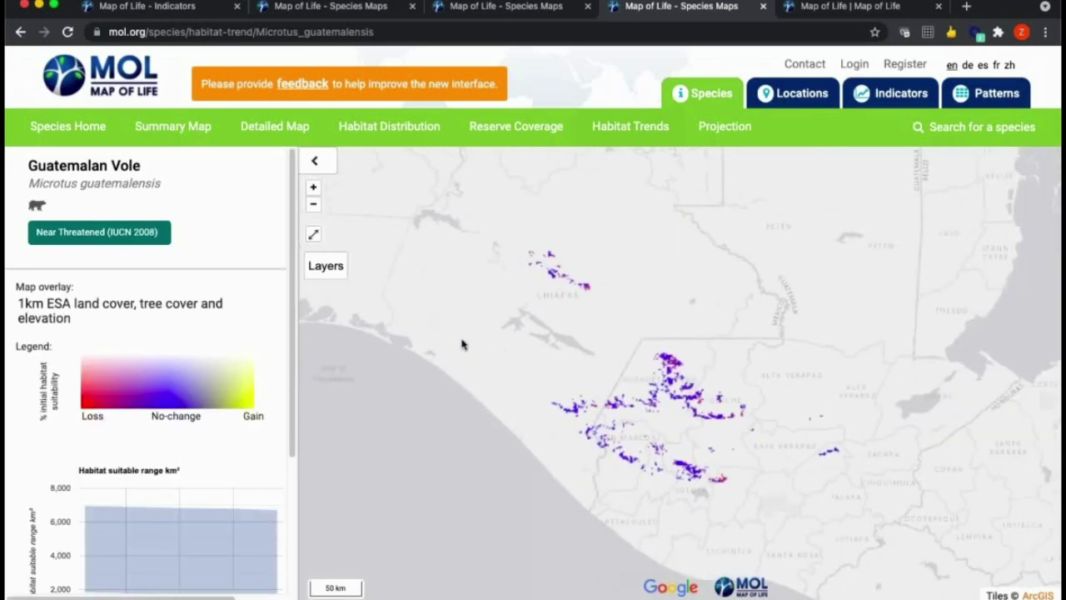
click(313, 186)
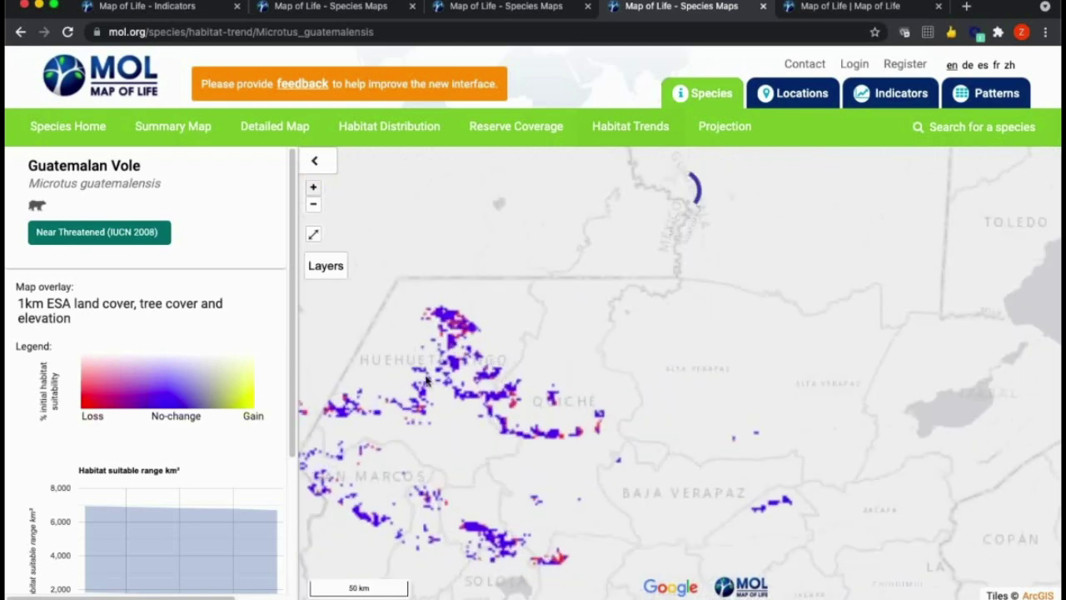
drag(425, 379, 671, 383)
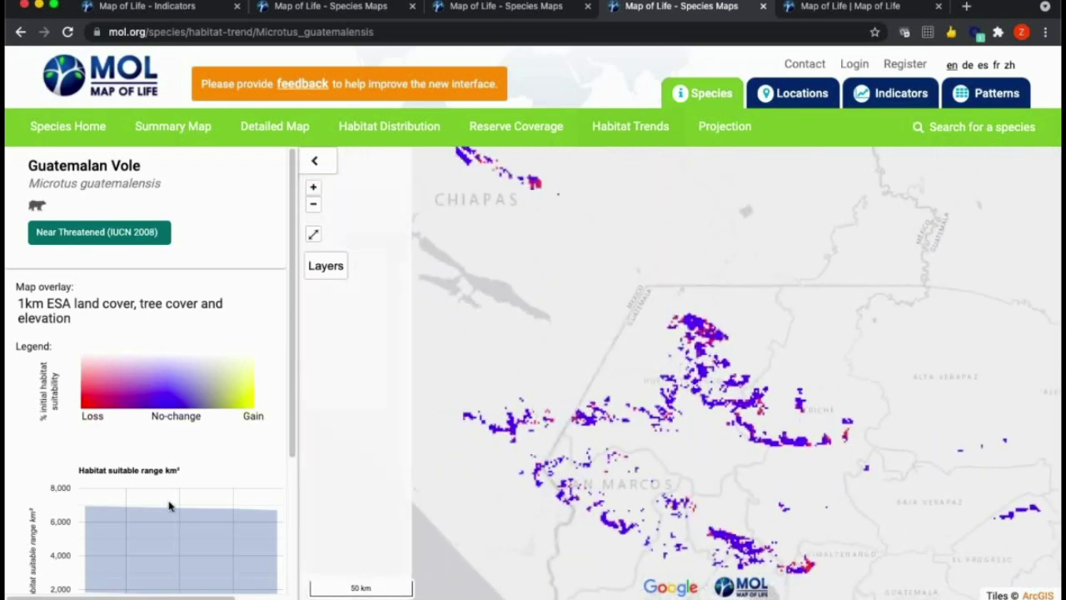
scroll(163, 483, down, 2)
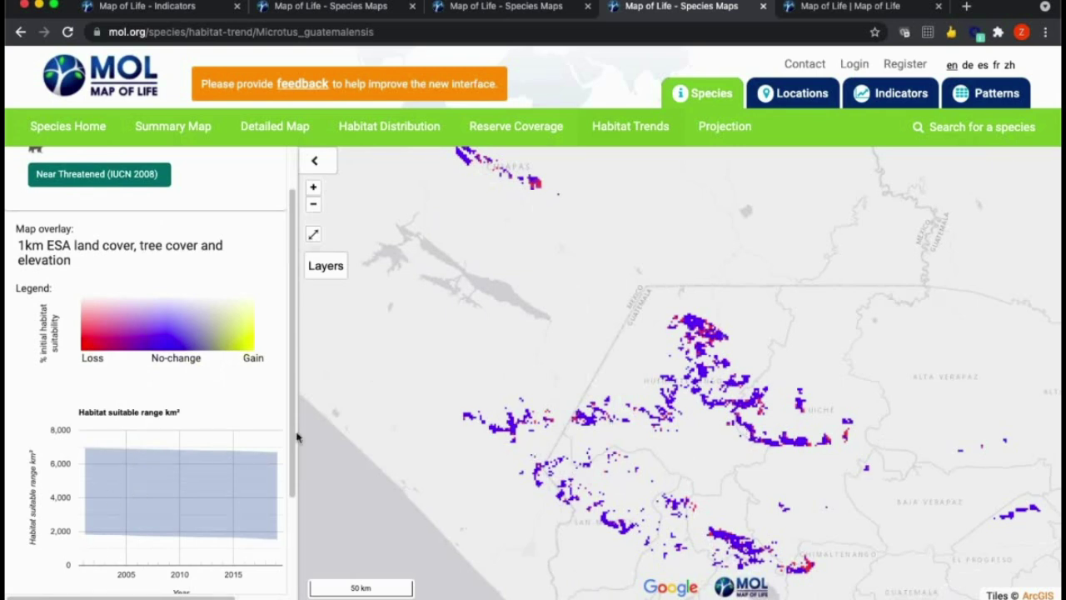
scroll(292, 445, up, 1)
drag(291, 446, 292, 529)
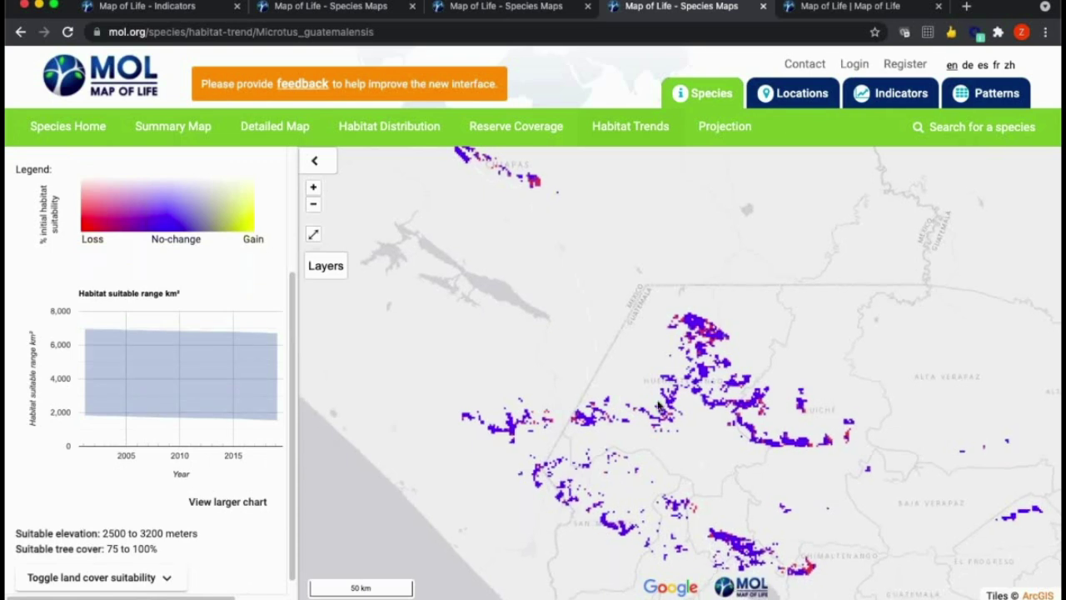
scroll(660, 408, up, 2)
drag(725, 416, 673, 414)
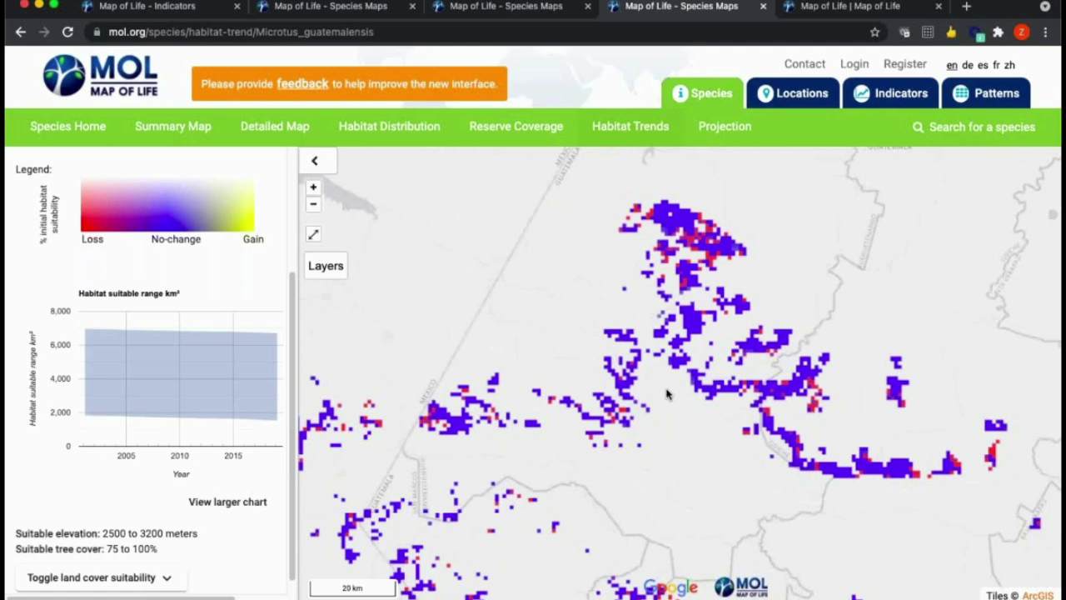
drag(660, 400, 604, 405)
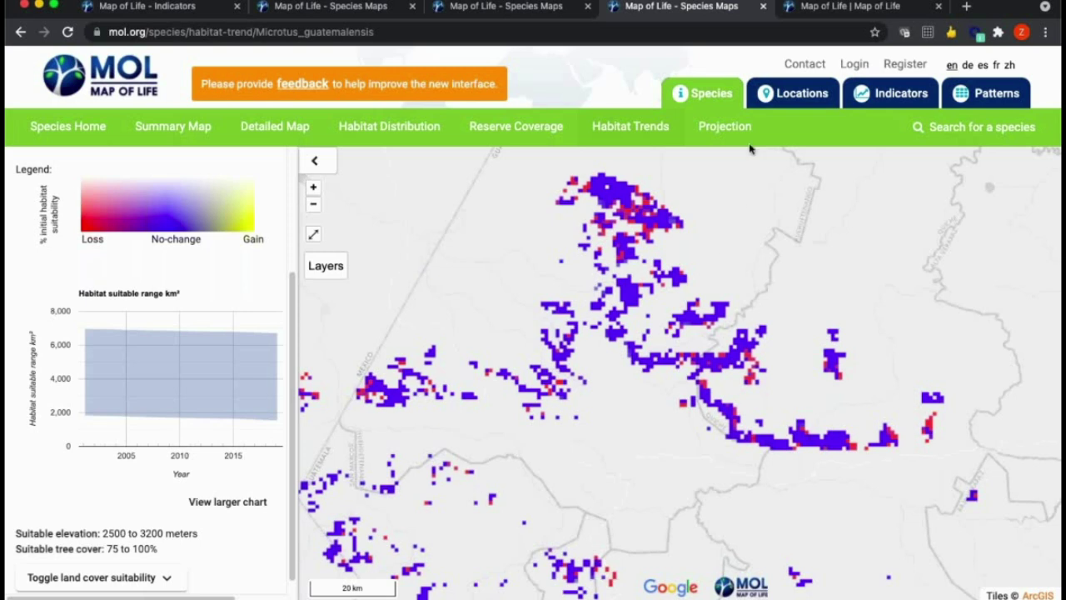
Step: Open Project species from the Map of Life home page and read the introduction to the land-use change scenarios
click(842, 8)
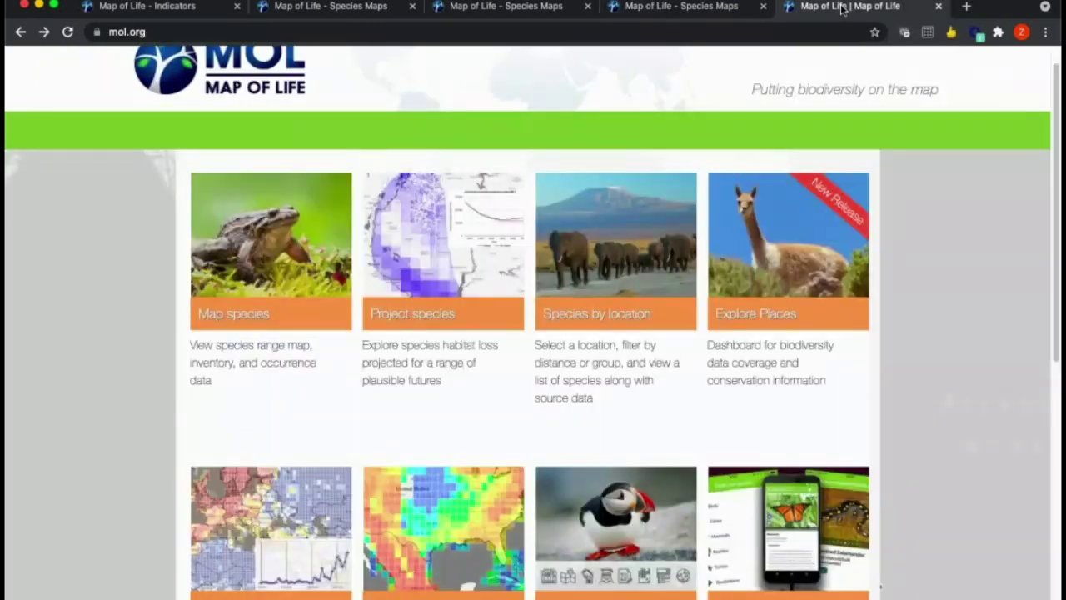
click(424, 311)
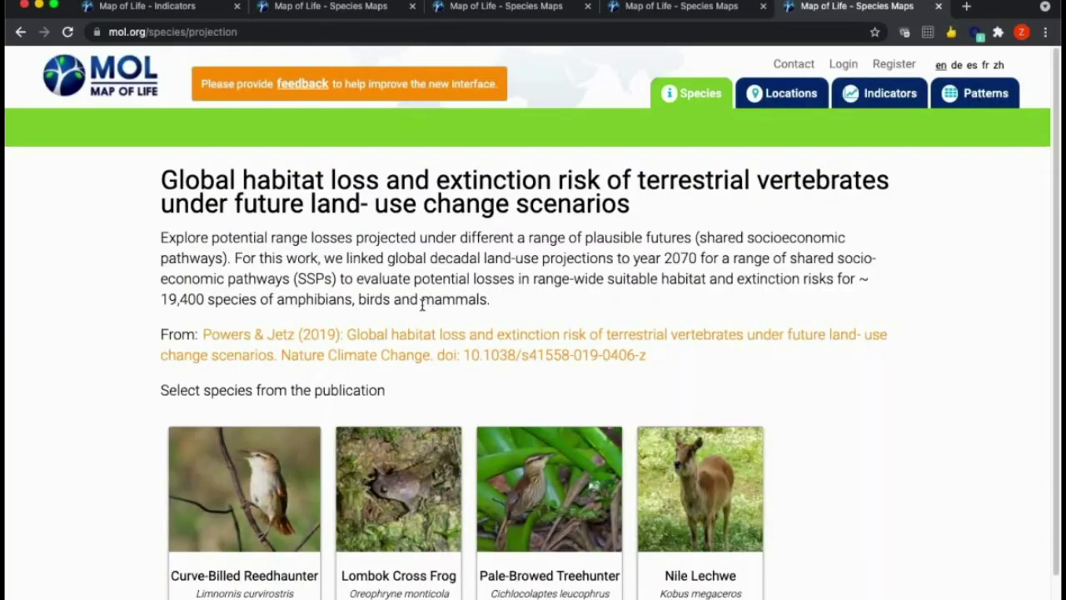
scroll(339, 381, down, 1)
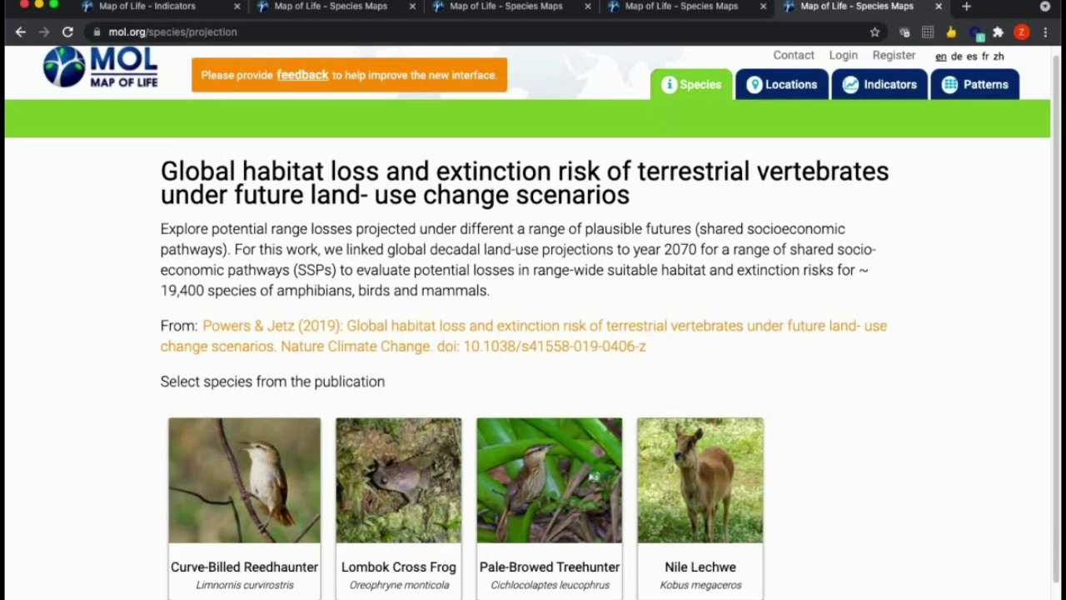
scroll(340, 374, down, 1)
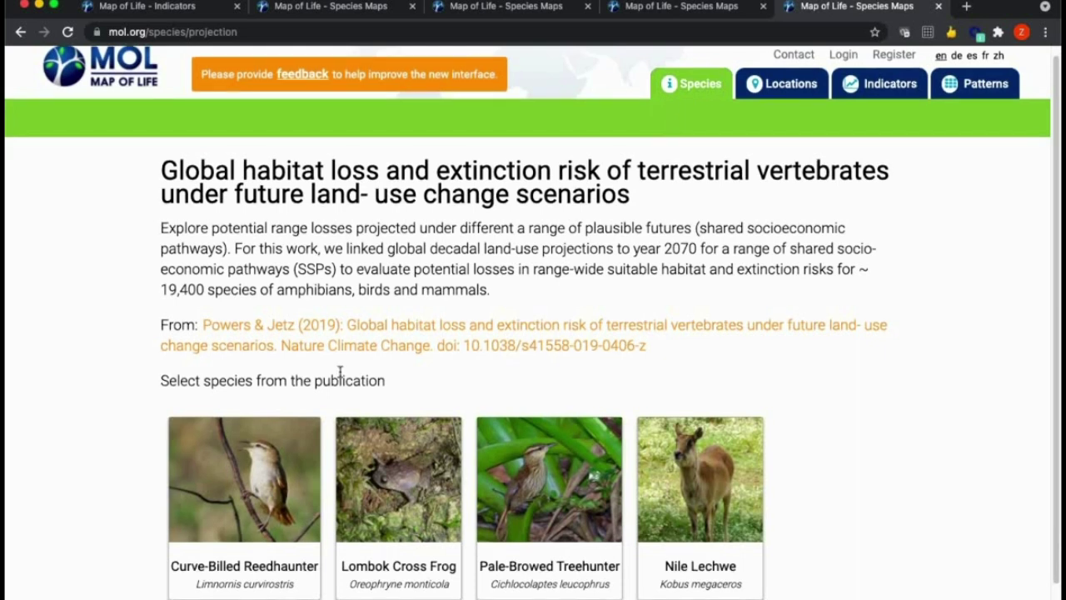
scroll(337, 373, down, 1)
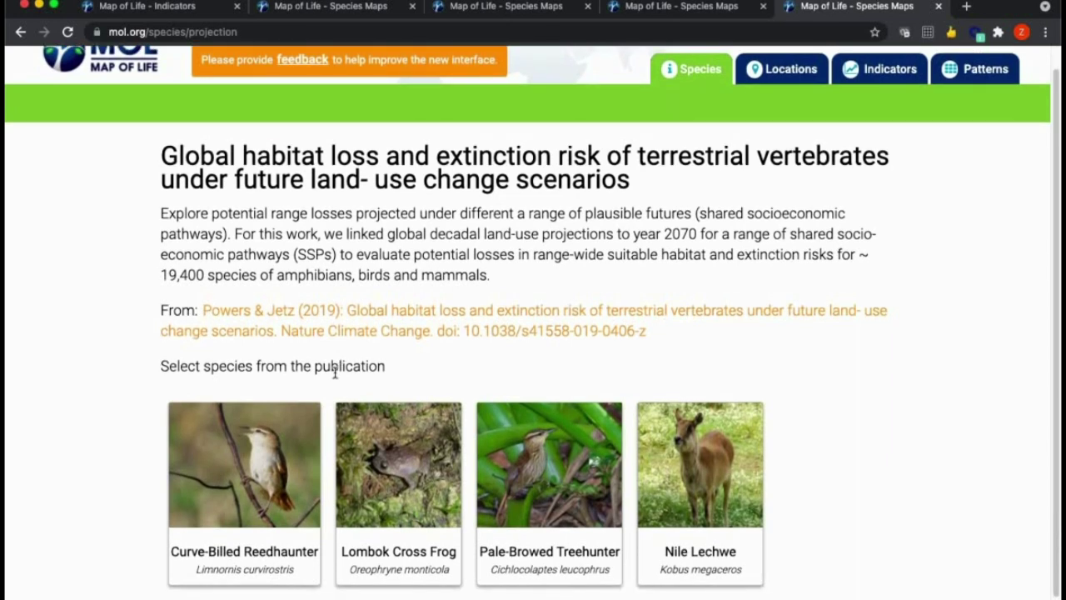
scroll(329, 376, down, 1)
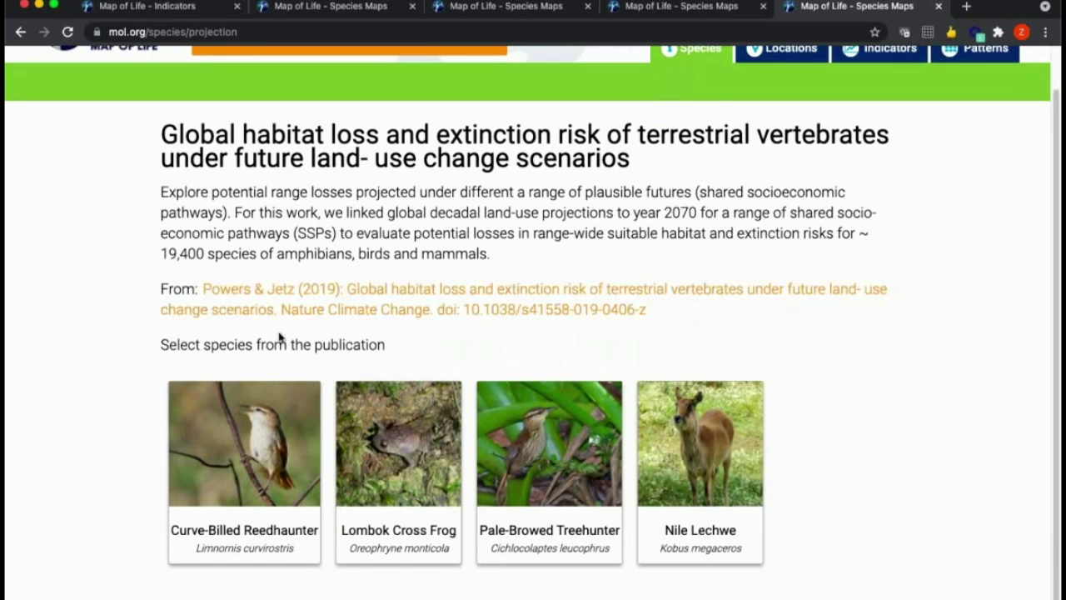
Step: Open the Curve-Billed Reedhaunter's projection, dismiss the large-range notice and examine its 2015 habitat in Argentina and Uruguay
click(244, 419)
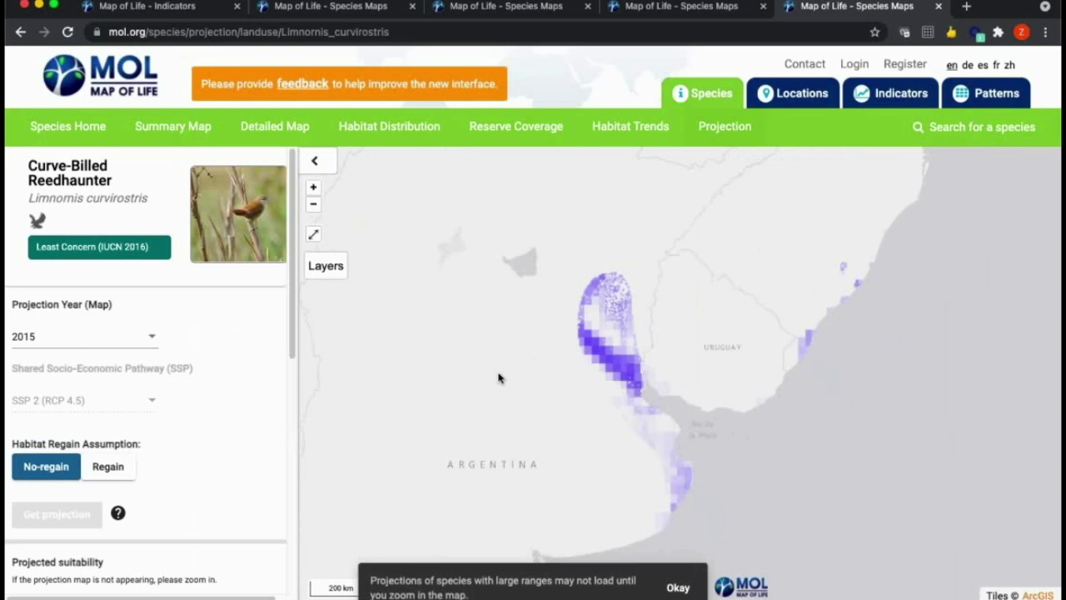
scroll(519, 367, up, 1)
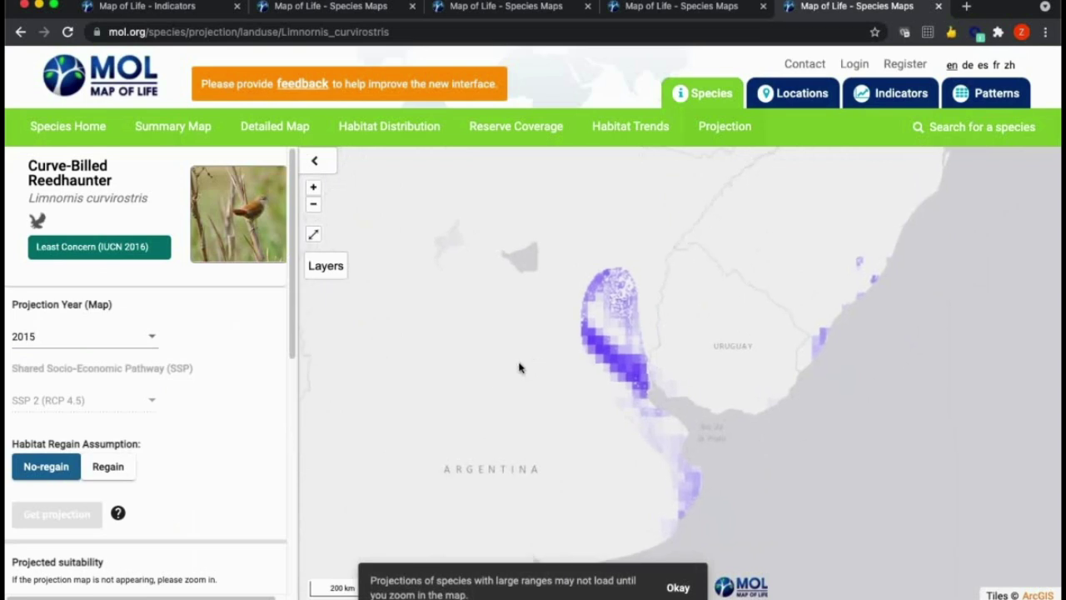
scroll(520, 368, up, 1)
click(677, 587)
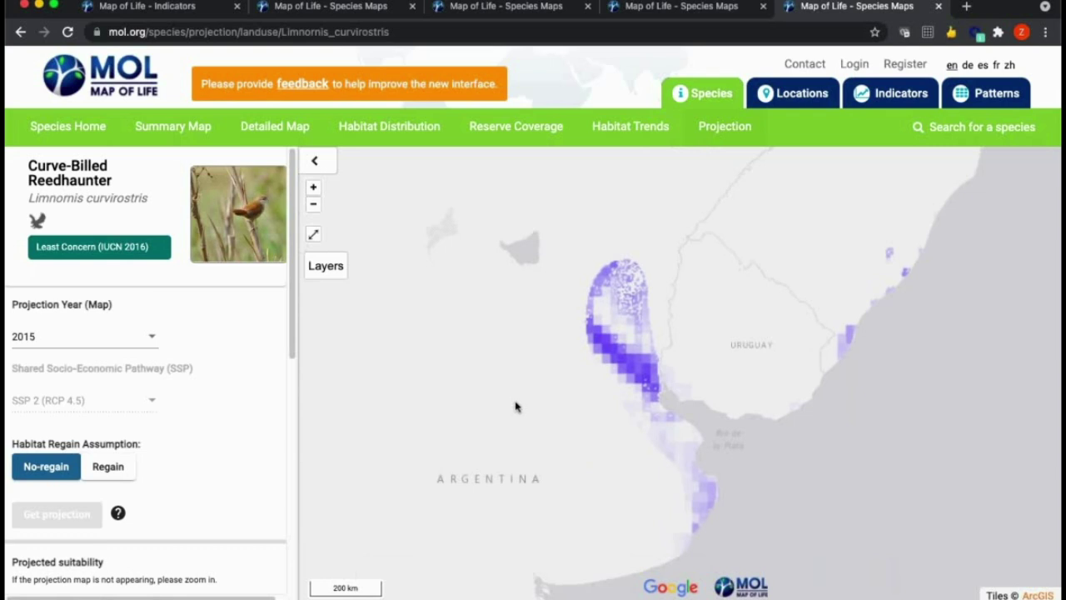
scroll(503, 391, up, 1)
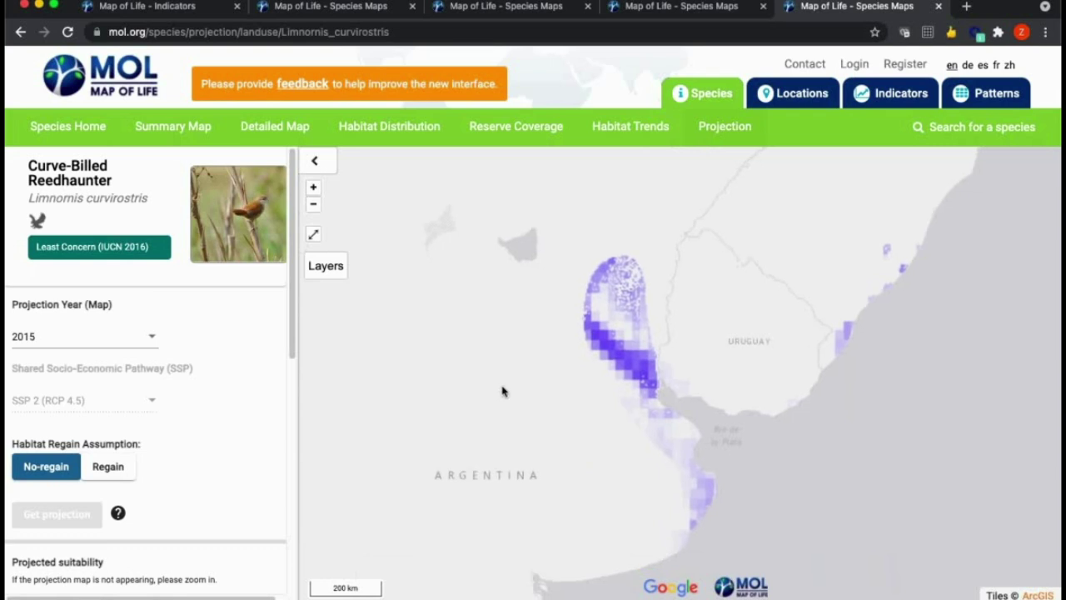
scroll(502, 361, up, 1)
scroll(504, 351, up, 1)
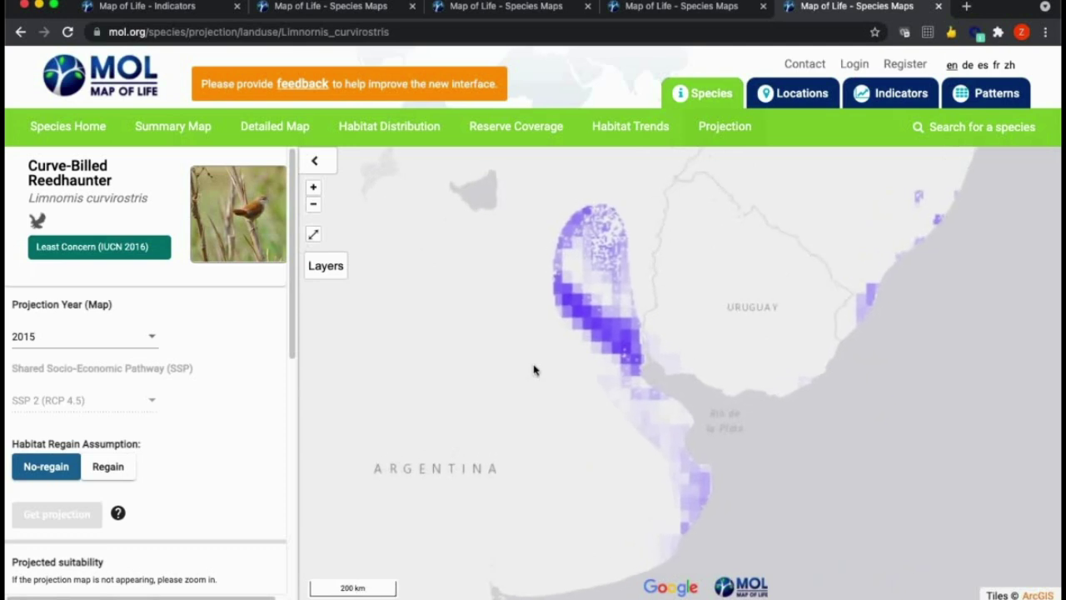
Step: Get the reedhaunter's habitat projection for 2050 under SSP 2 (RCP 4.5) with the No-regain assumption
click(151, 338)
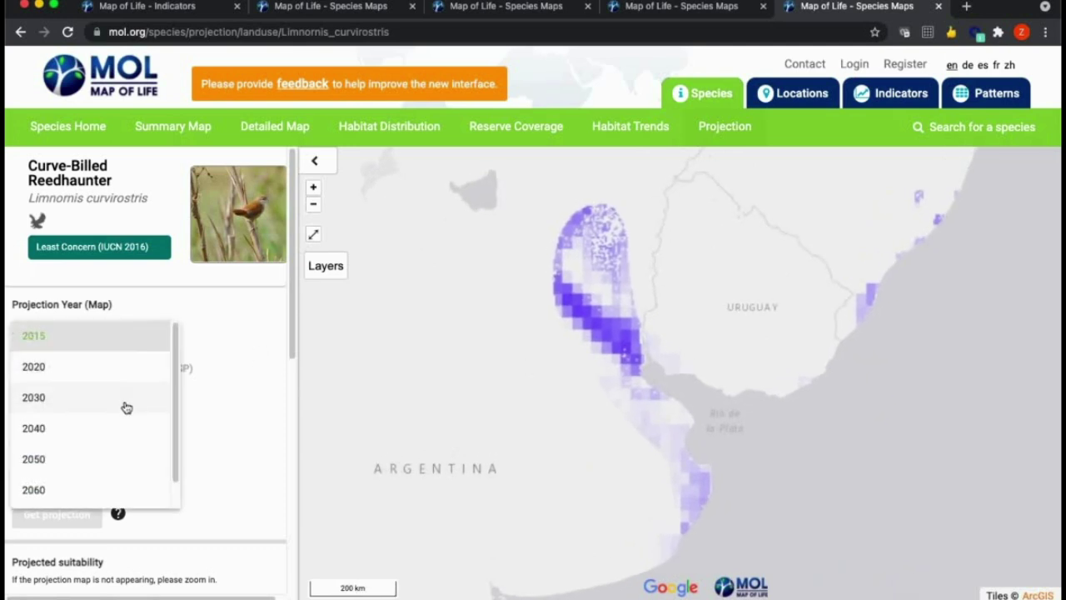
click(120, 455)
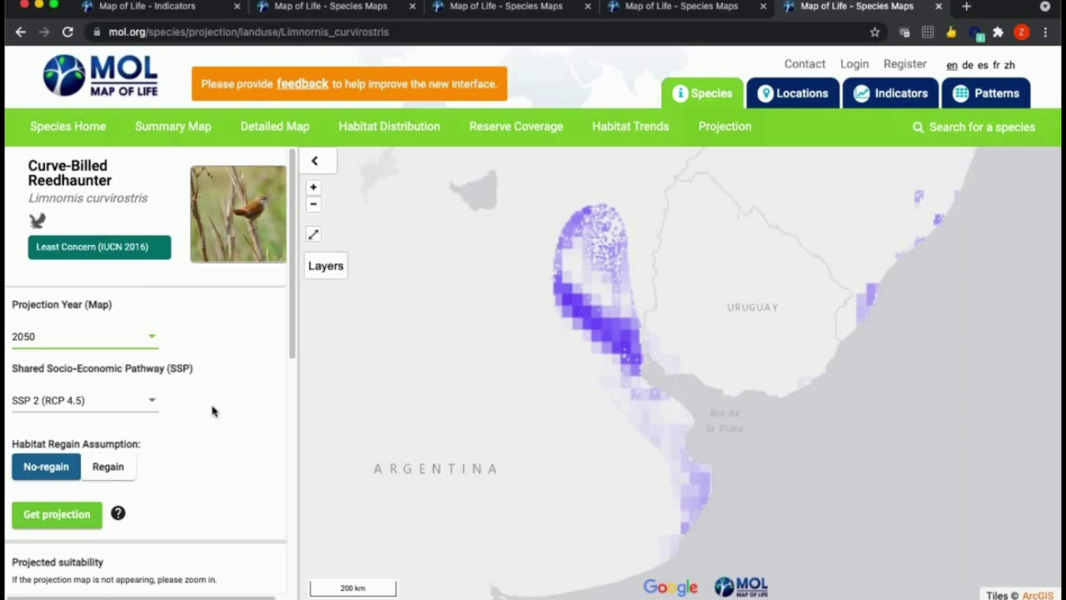
click(150, 407)
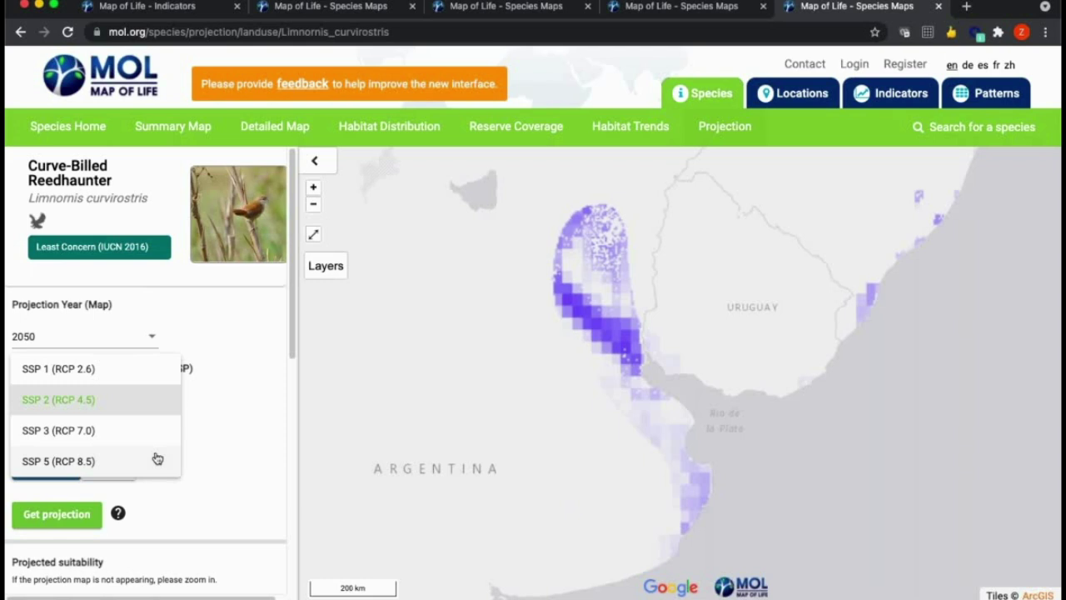
click(165, 412)
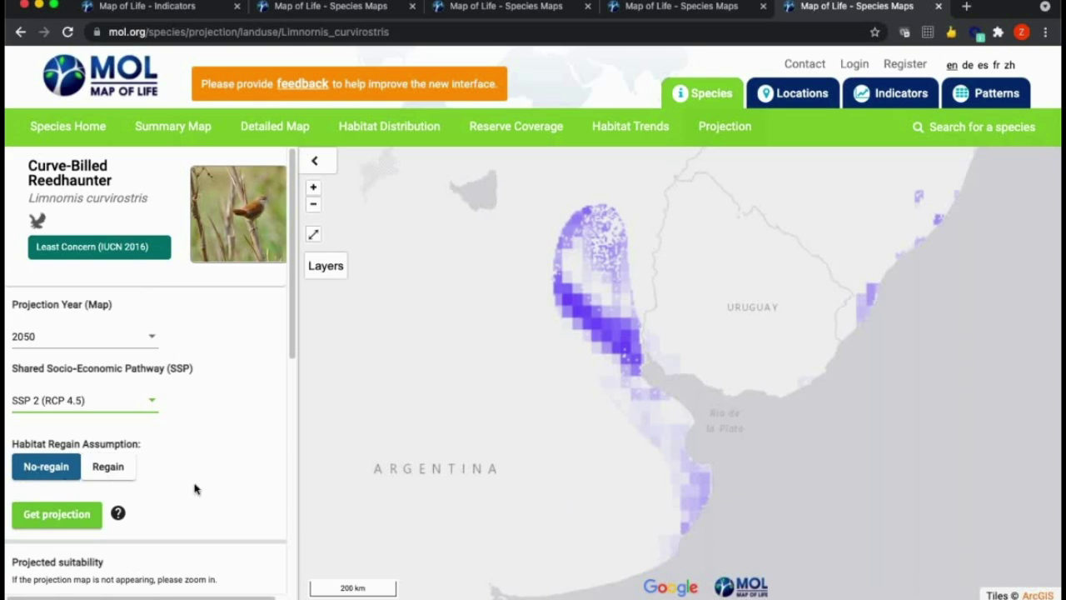
click(80, 515)
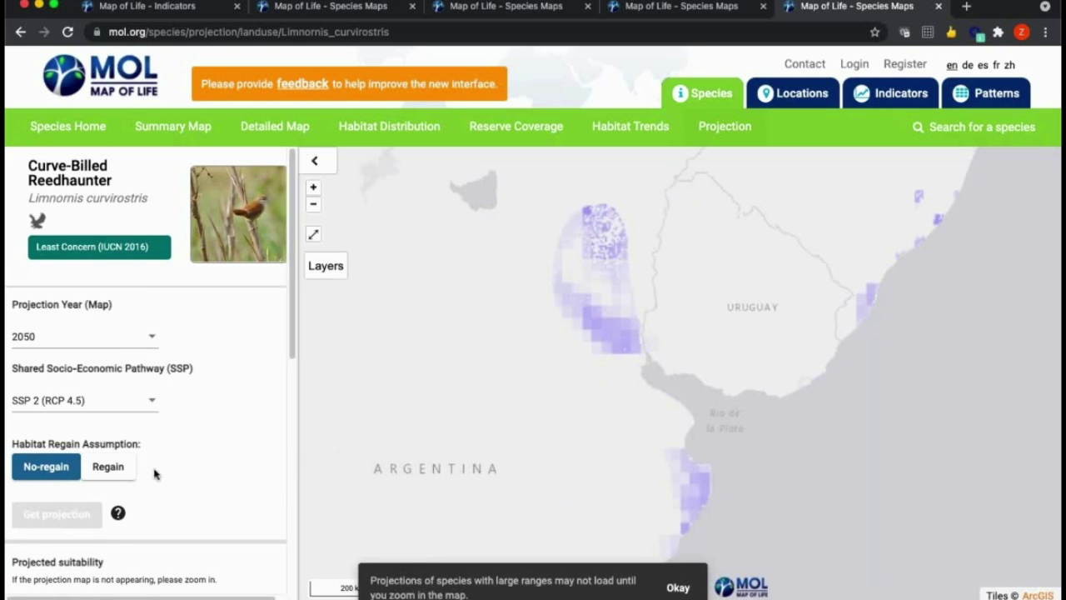
Step: Examine the projected suitable habitat on the map and compare the Regain and No-regain curves in the SSP 2 chart
scroll(158, 473, down, 5)
scroll(154, 474, down, 3)
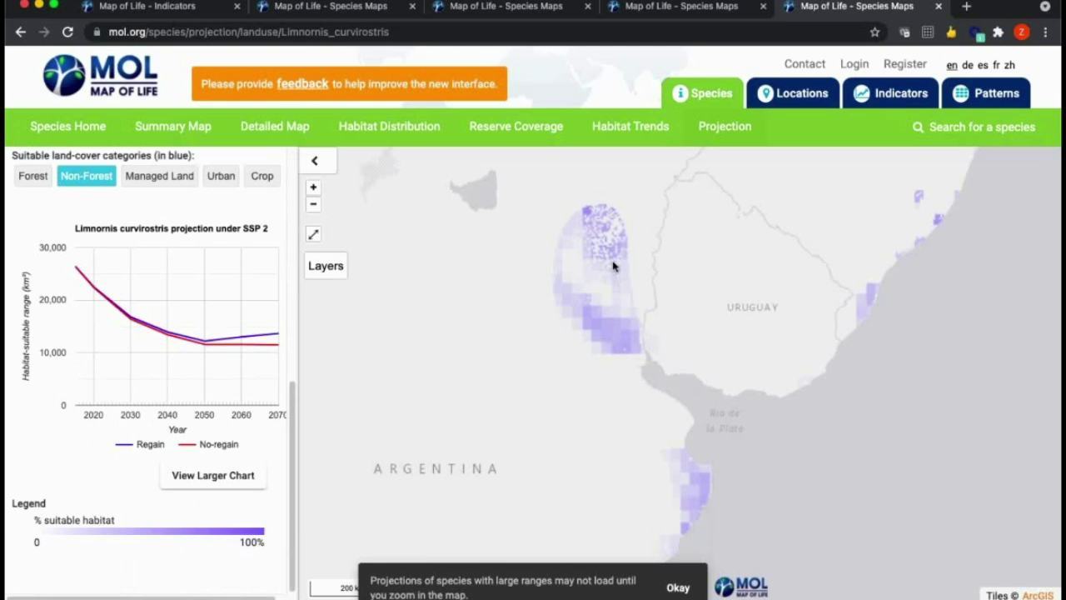
scroll(613, 266, up, 3)
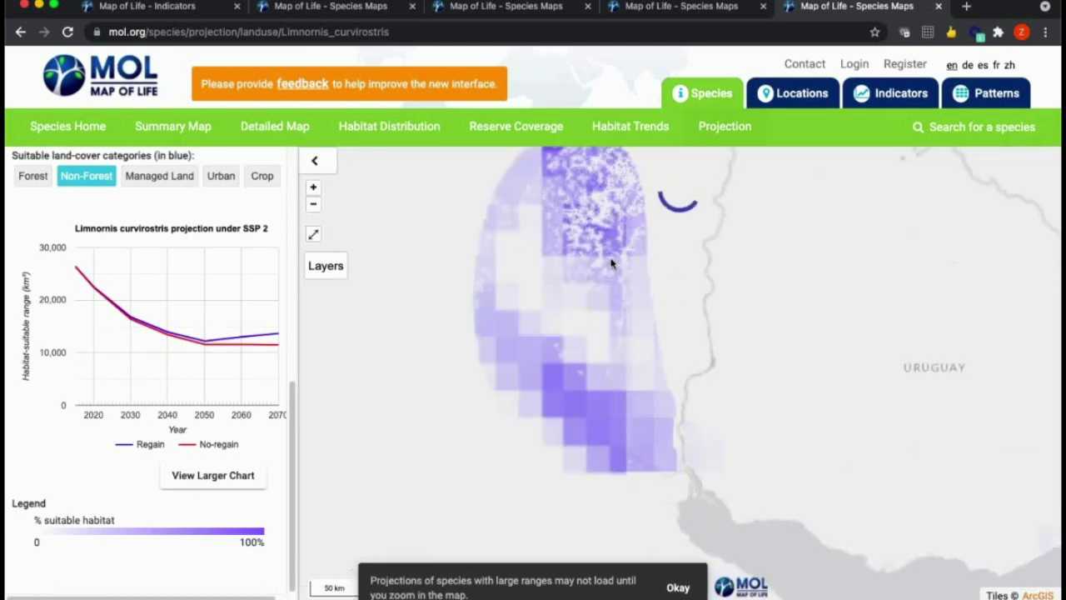
scroll(608, 261, up, 3)
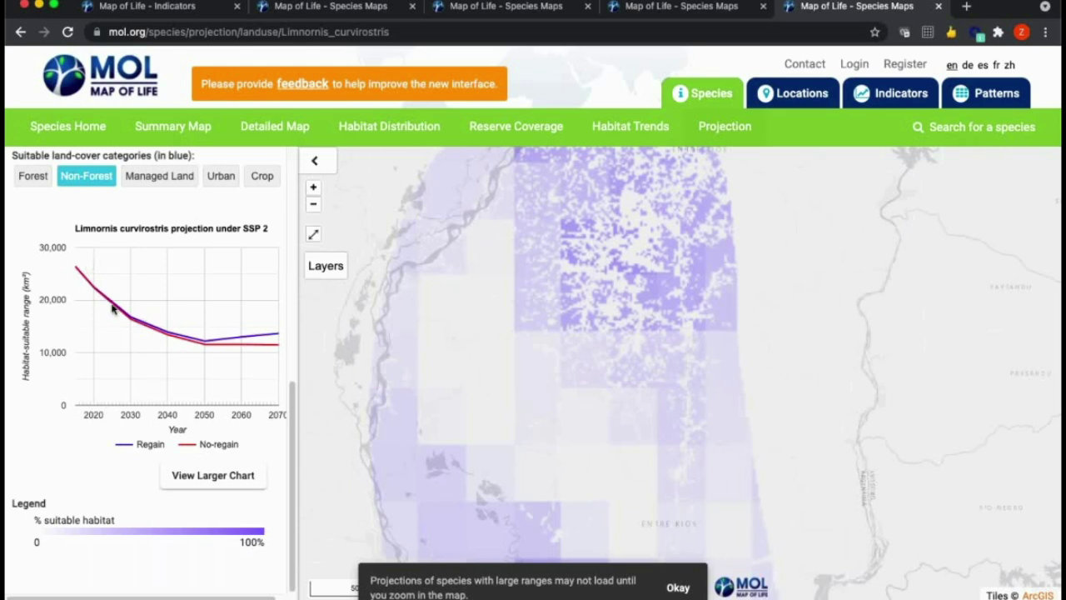
mouse_move(210, 345)
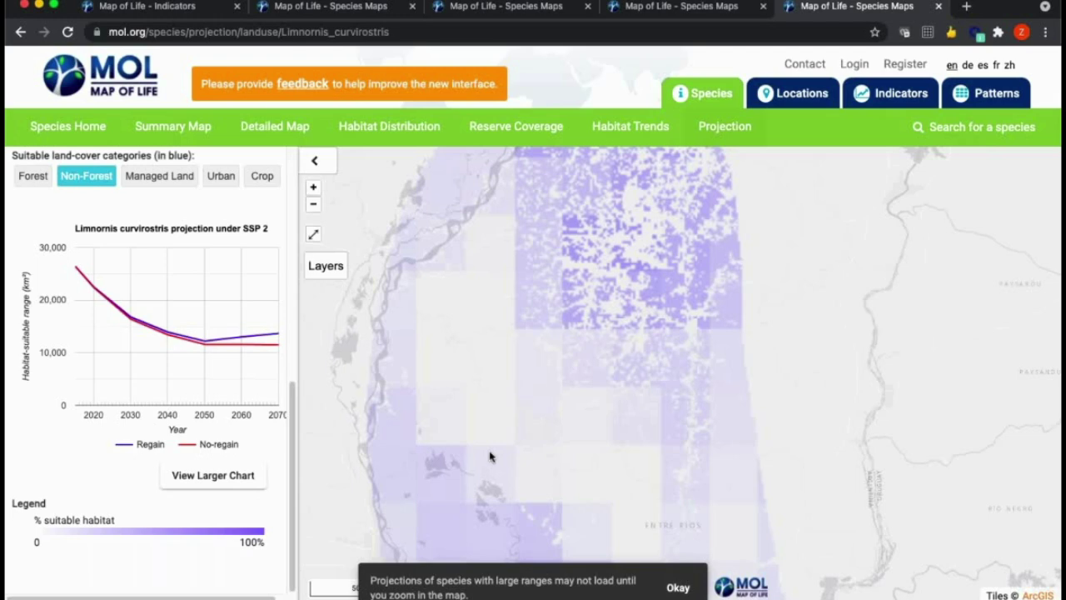
Step: Switch to the slide presentation and advance from the Circuitscape and Omniscape title to the Landscape Connectivity slide
key(super+Tab)
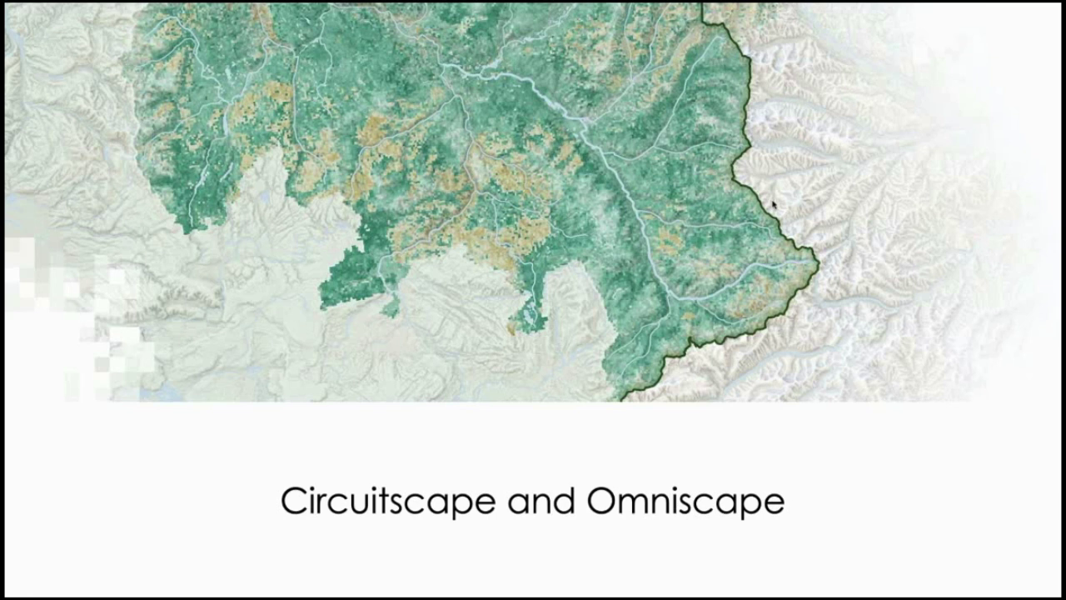
key(Right)
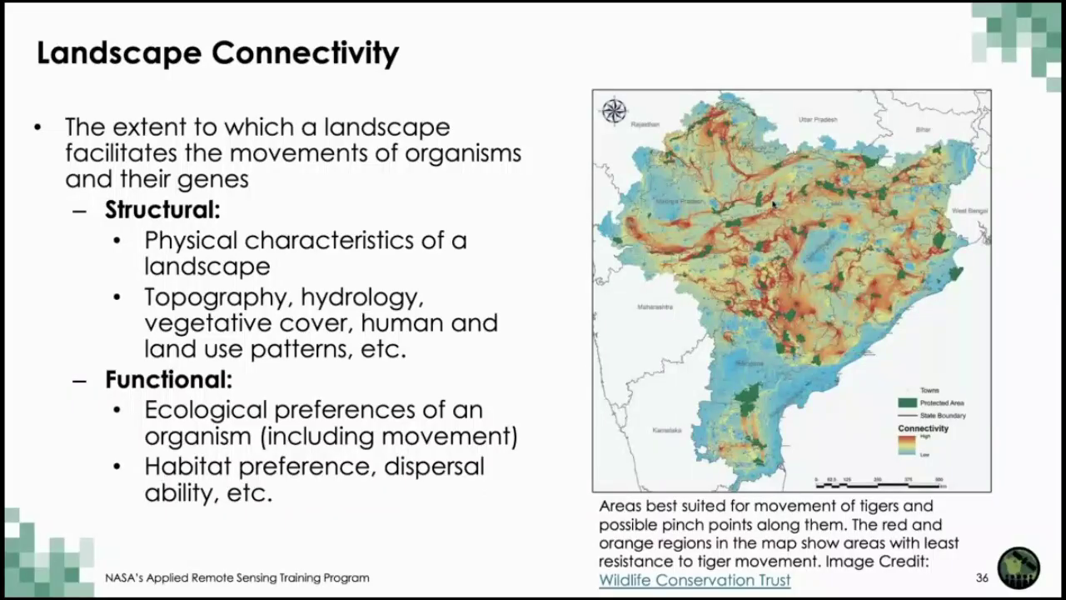